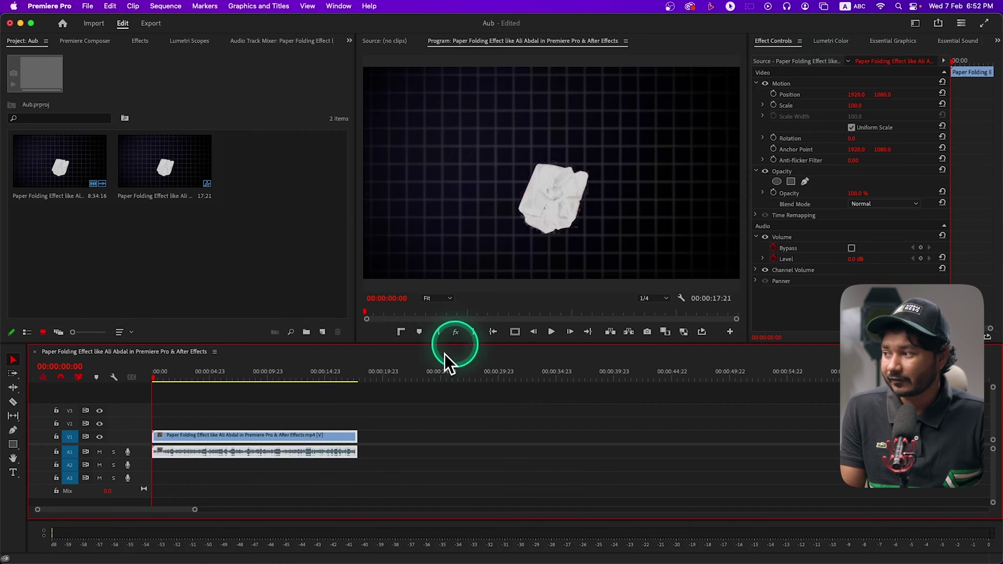
- Play the sequence from its beginning to preview the paper folding clip
left_click(174, 377)
left_click_drag(174, 377, 179, 376)
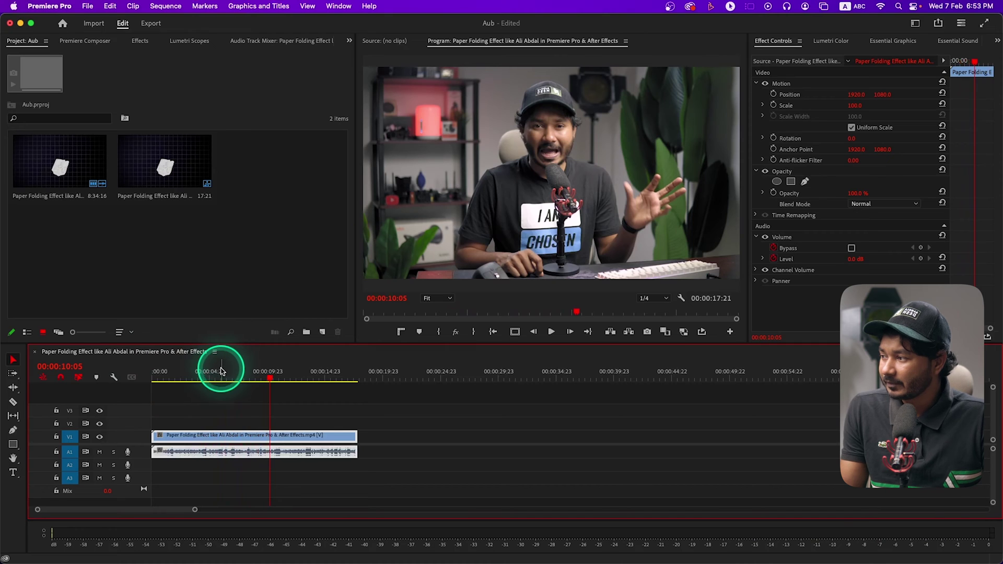
key("Home")
key("space")
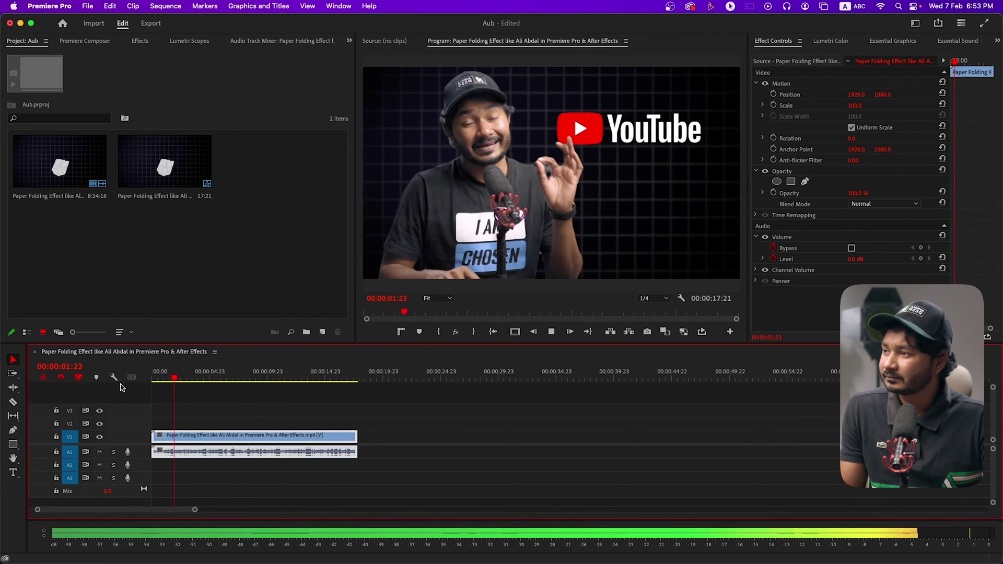
left_click(126, 377)
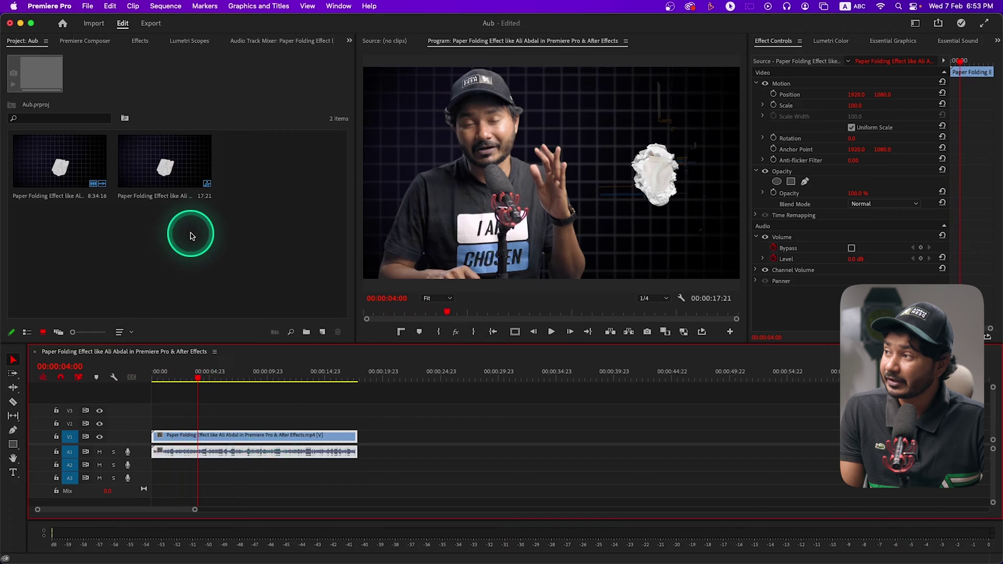
- Open the transcript tools and transcribe the sequence's paper folding source clip
left_click(341, 6)
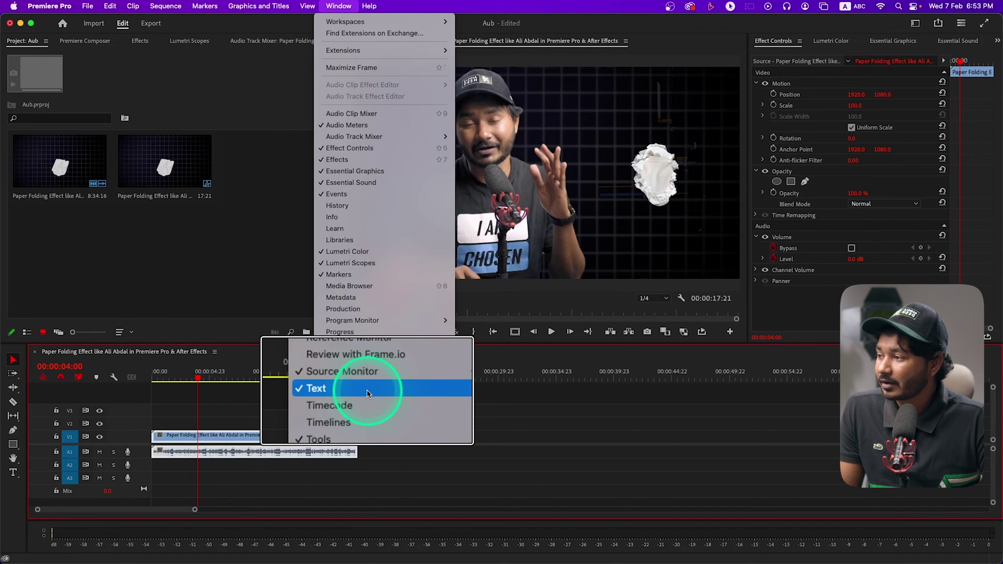
left_click(354, 393)
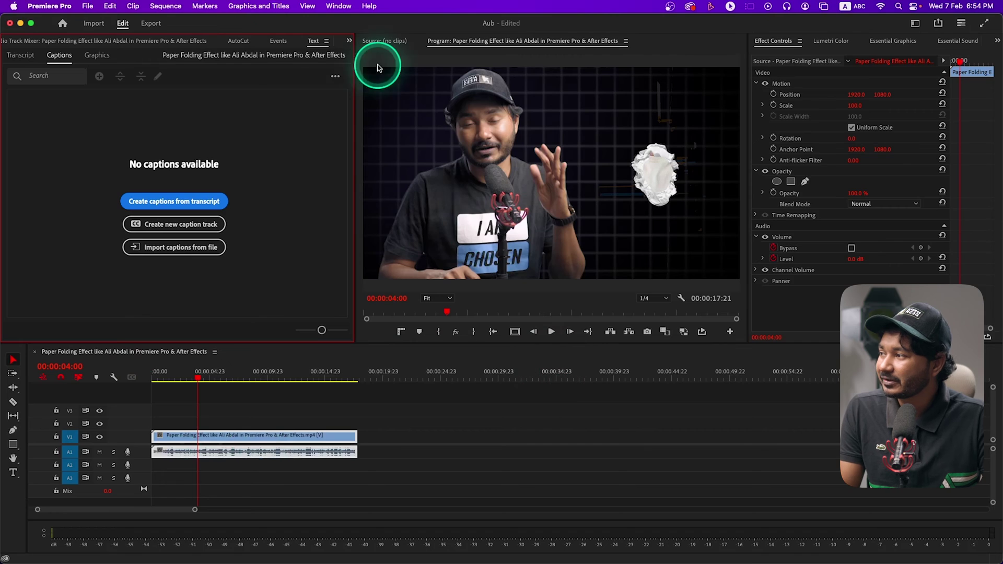
left_click(158, 229)
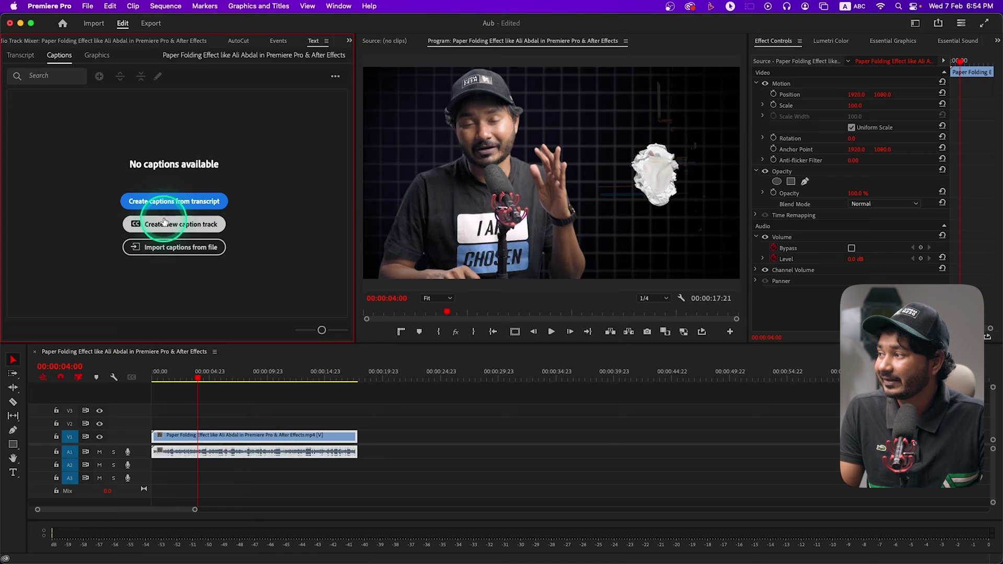
left_click(11, 60)
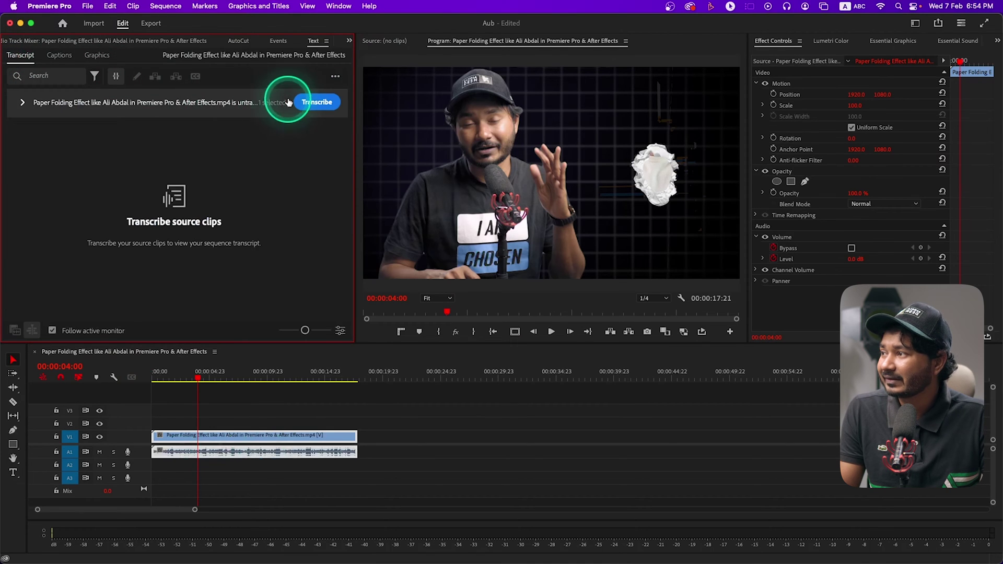
left_click(318, 105)
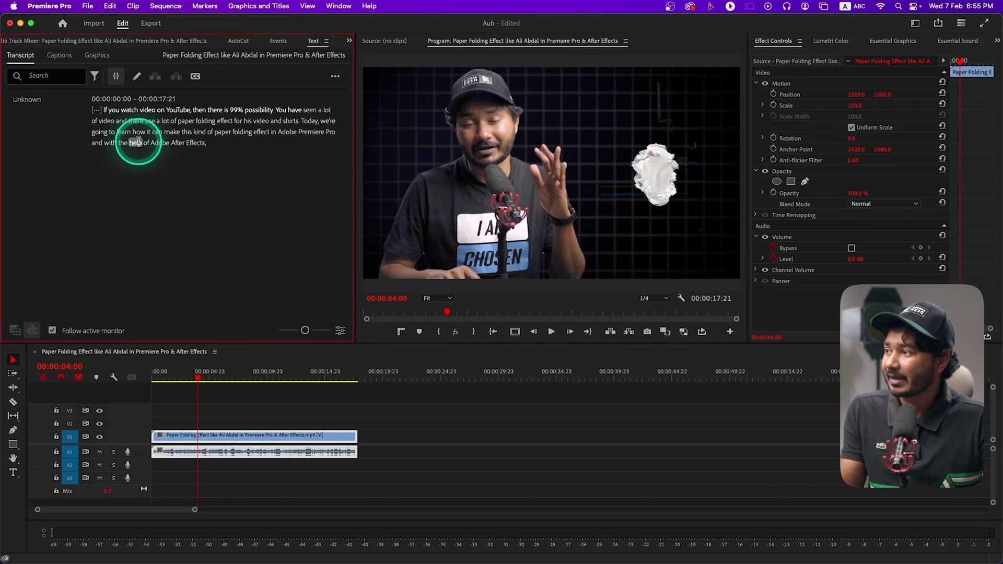
- Create subtitle captions from the transcript with a 12-character maximum length, 1.5-second minimum duration, 0-frame gap and single lines
left_click(334, 80)
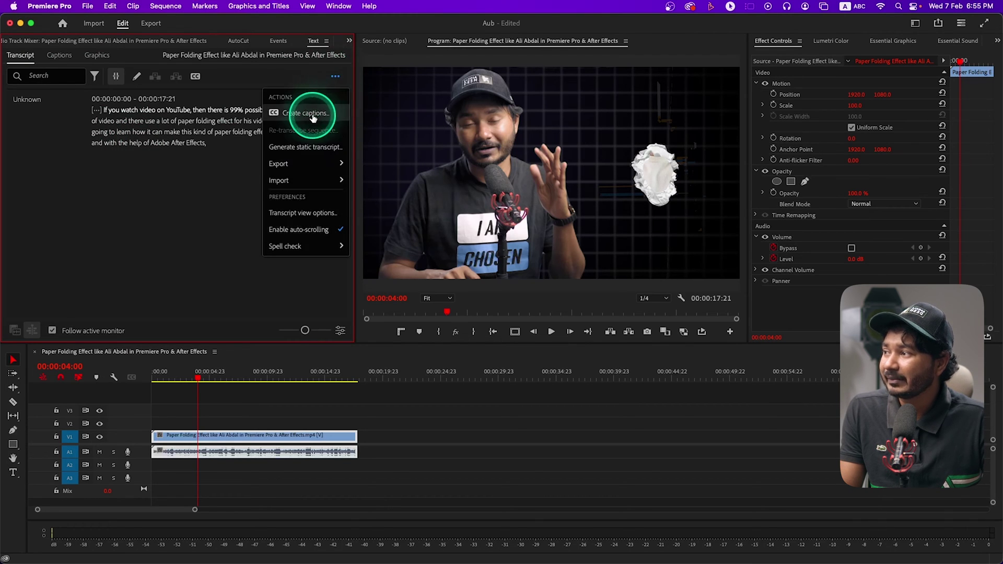
left_click(66, 56)
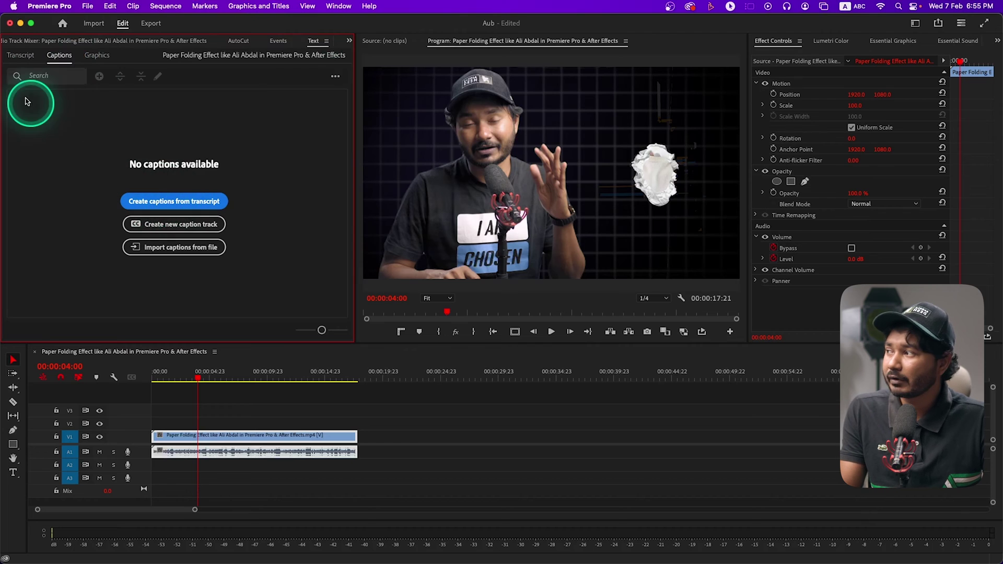
left_click(24, 56)
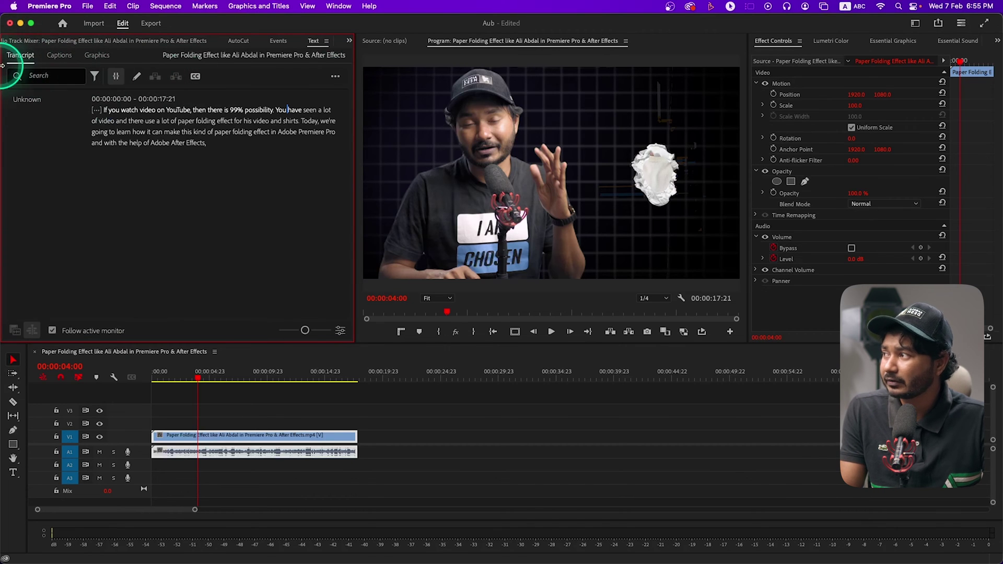
left_click(335, 77)
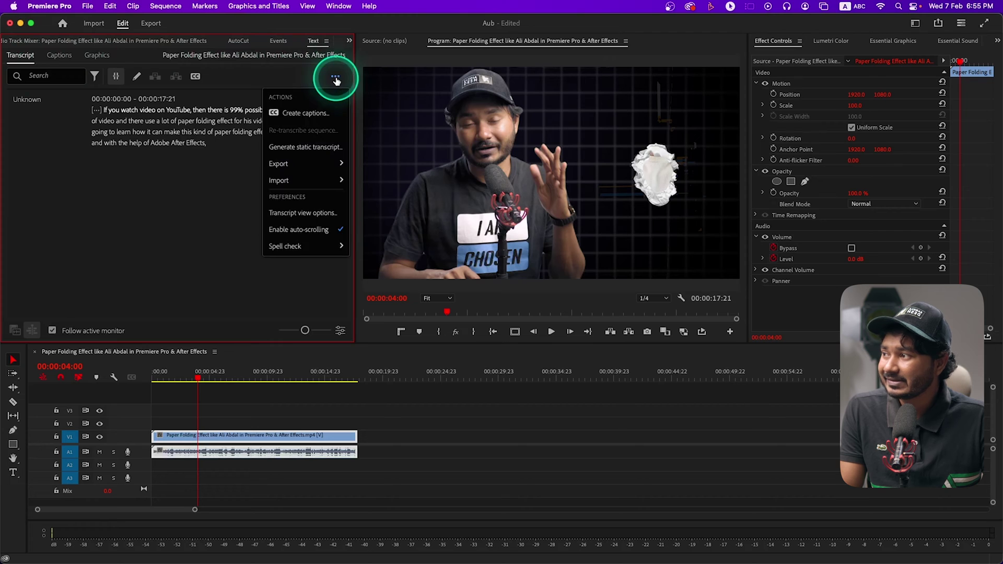
left_click(307, 119)
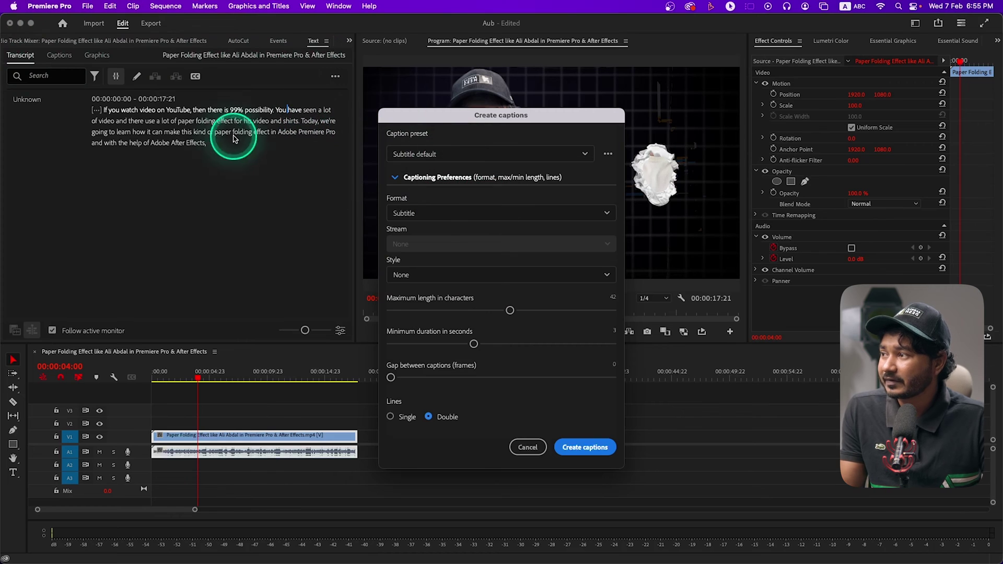
left_click(441, 154)
left_click(441, 157)
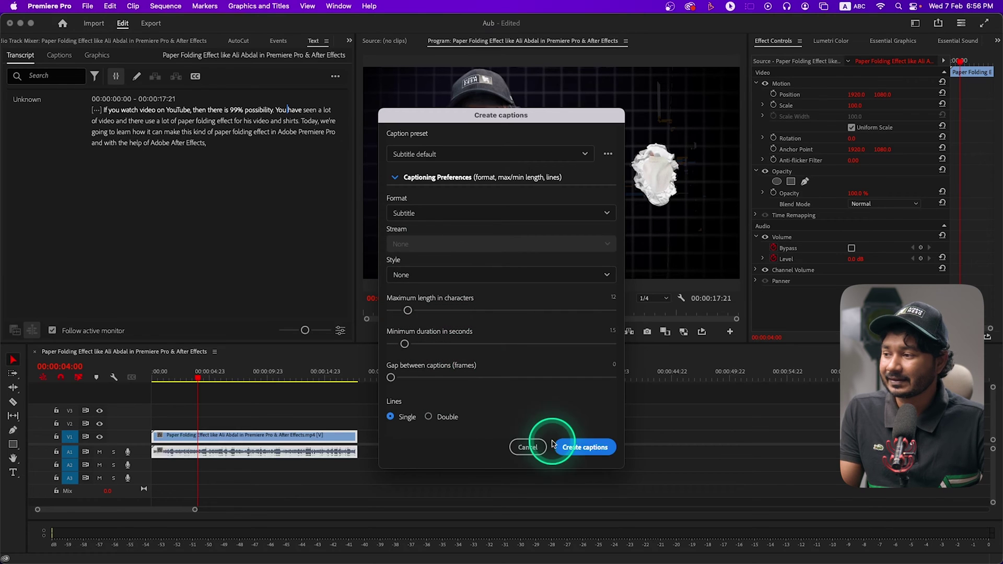
left_click(585, 447)
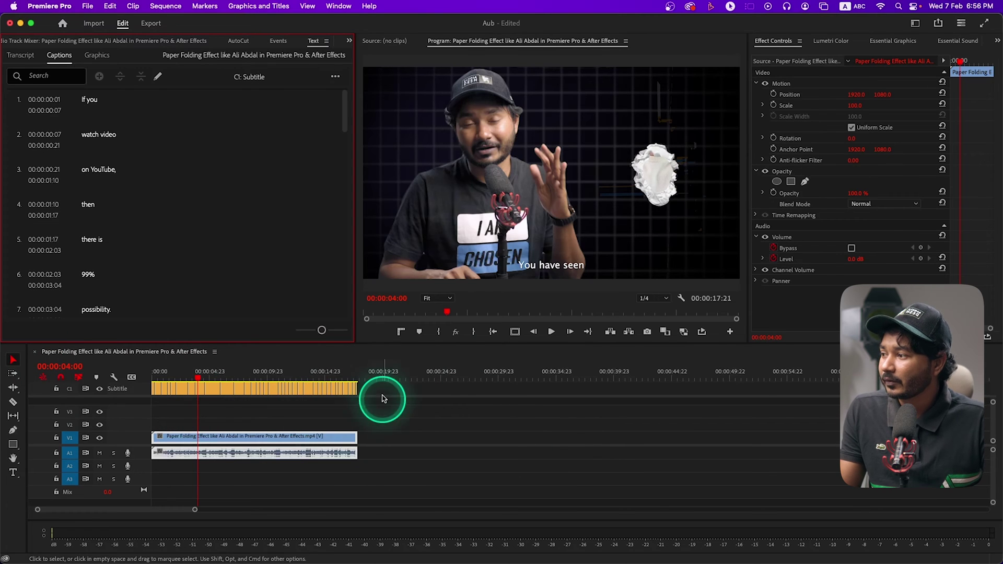
- Play the sequence from the start to check the captions against the speech
key("Home")
key("space")
key("space")
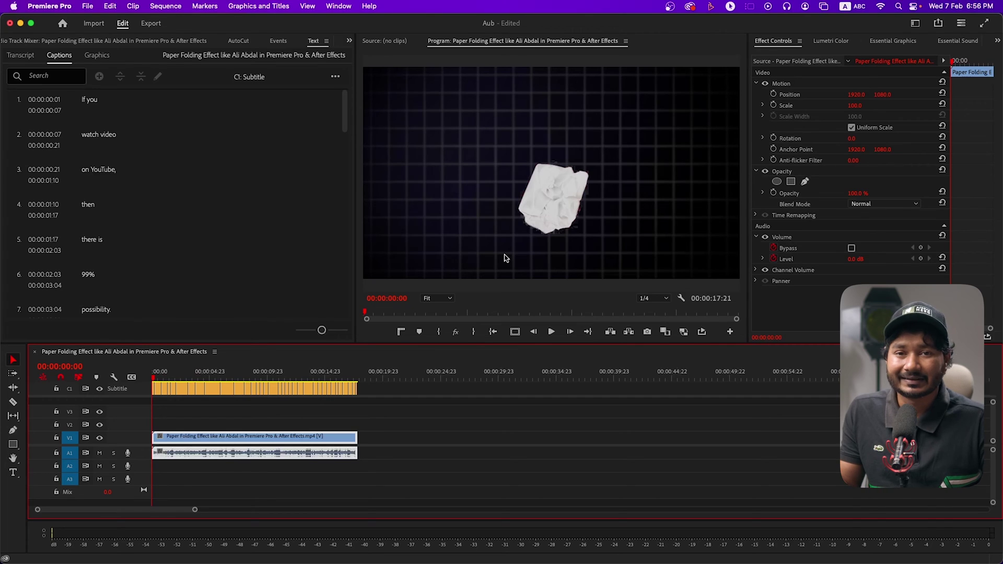
key("space")
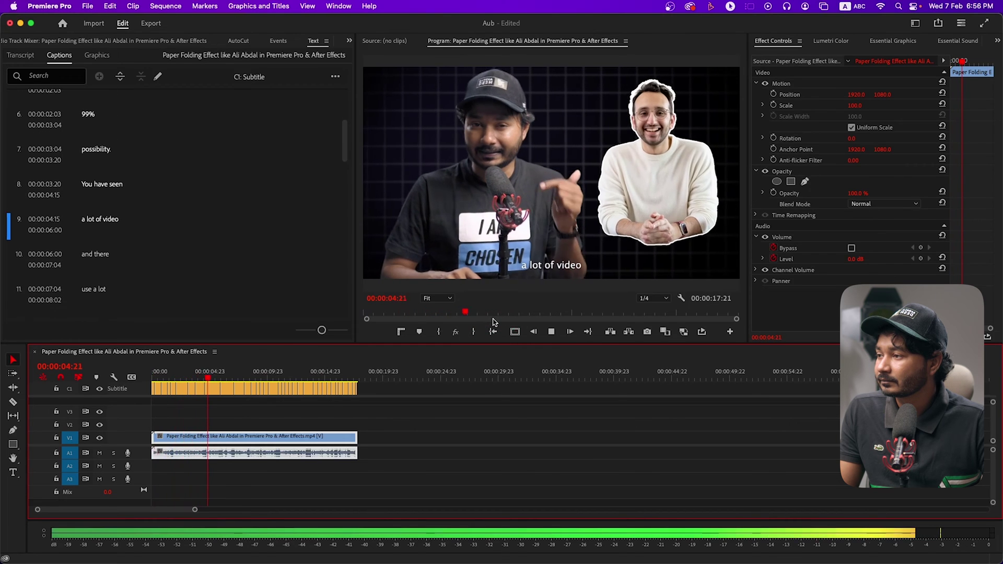
key("space")
- Edit the text of the ninth caption, "a lot of video", to read "Alo A video"
left_click(178, 288)
left_click(116, 210)
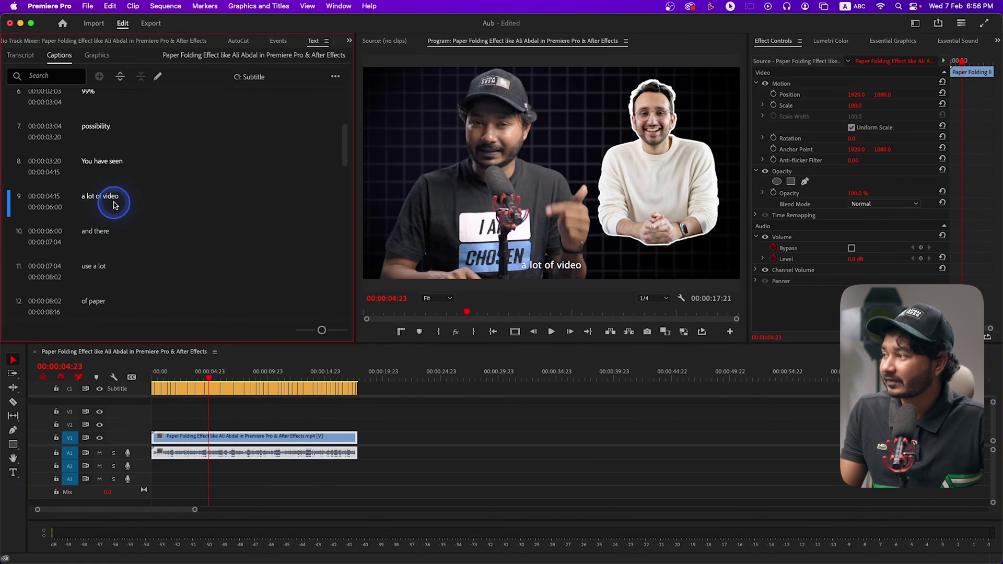
left_click(113, 204)
left_click(159, 74)
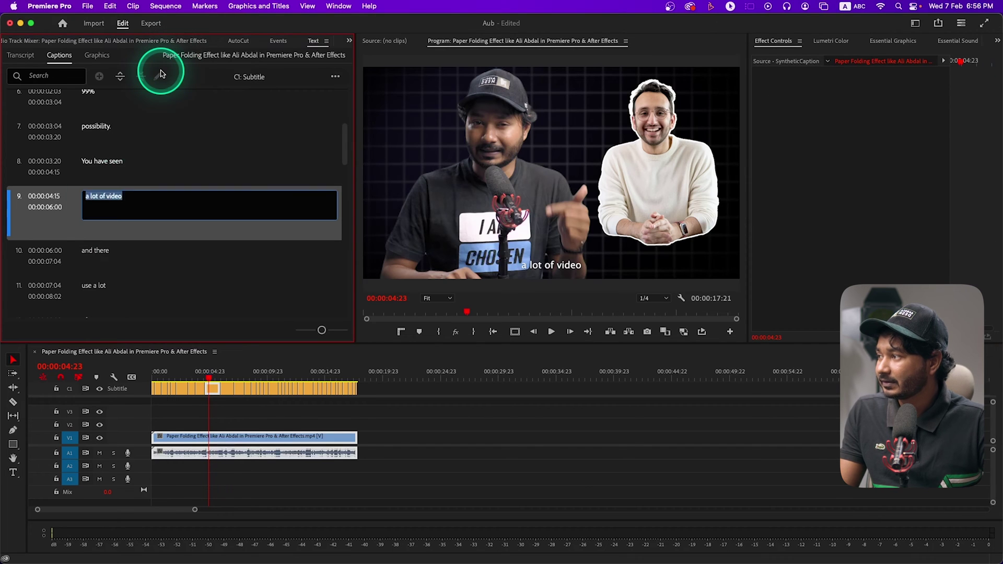
type("A video")
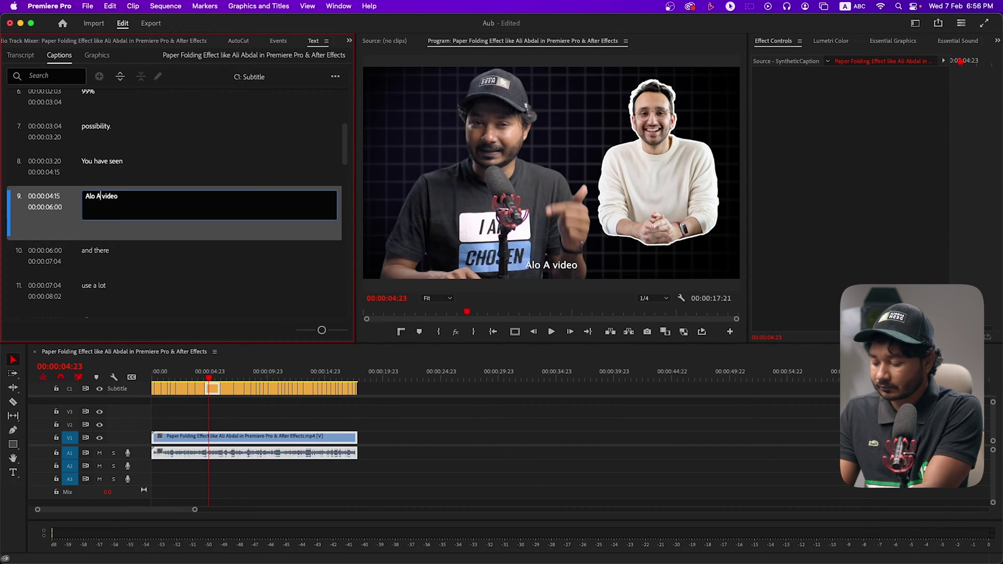
left_click(189, 181)
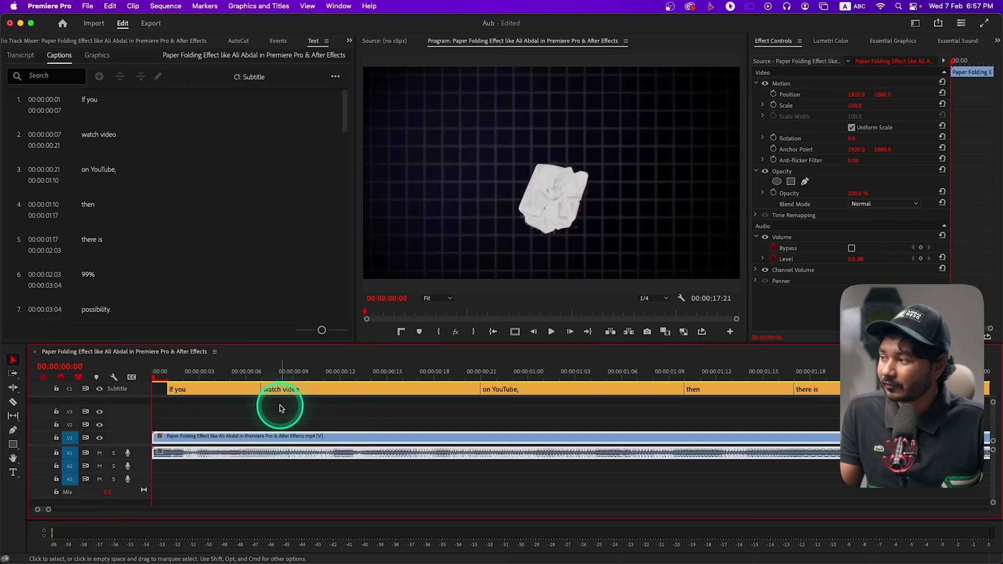
- Select the first caption, "If you", on the subtitle track and open its graphics properties for editing
left_click(212, 388)
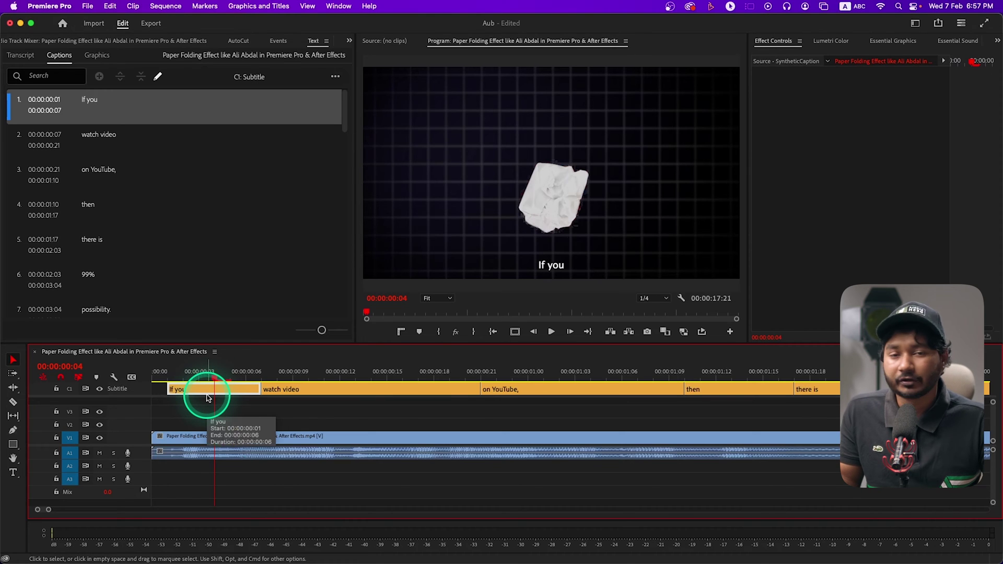
left_click(208, 395)
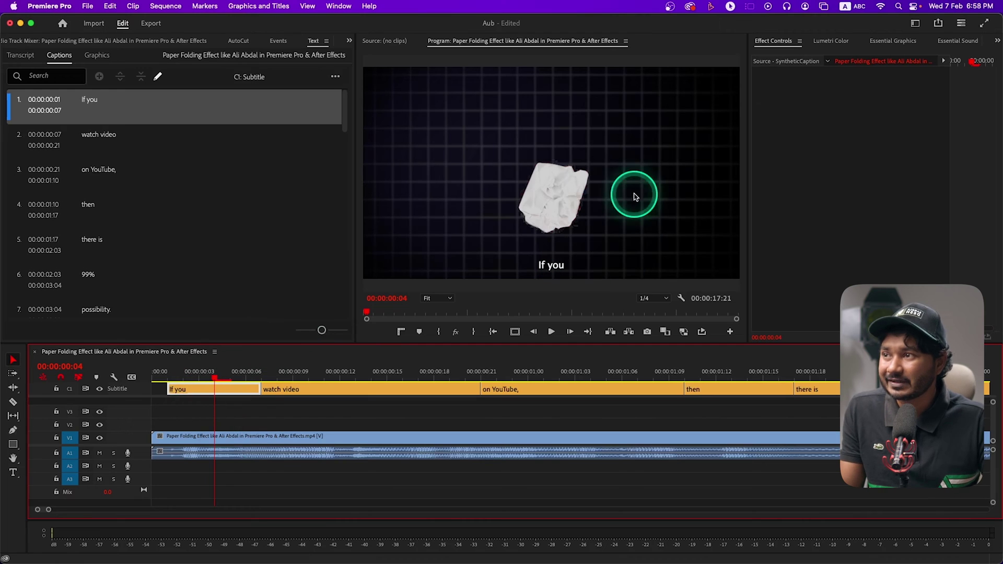
left_click(888, 43)
left_click(338, 5)
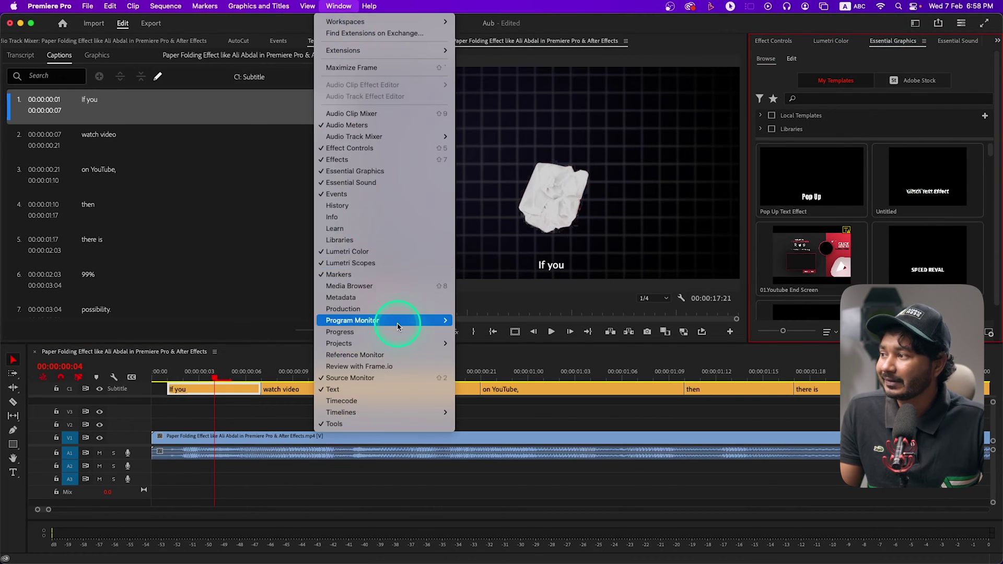
left_click(354, 173)
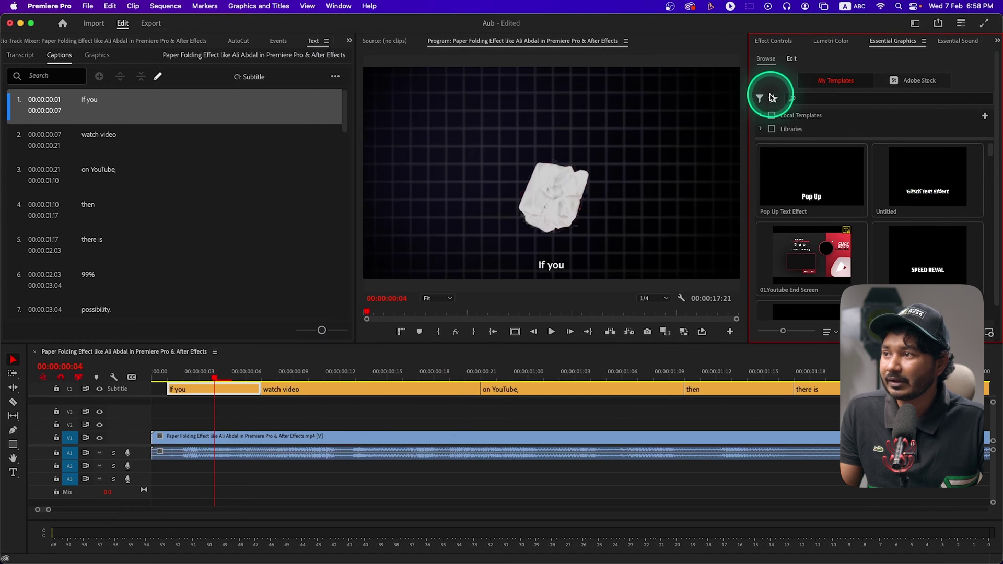
left_click(792, 59)
- Set the selected caption's font to Helvetica Neue Condensed Bold
left_click(833, 171)
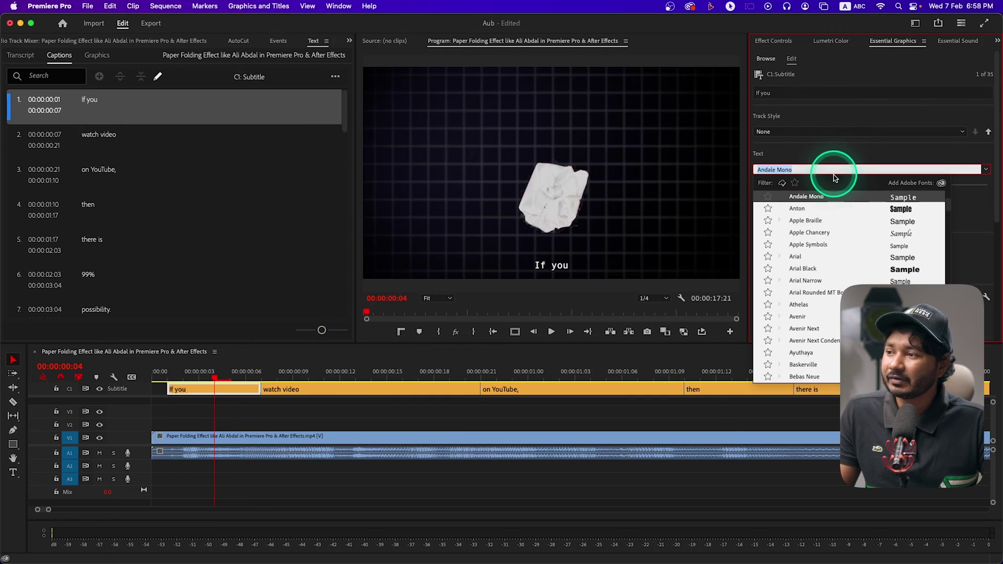
scroll(837, 213, "down", 5)
scroll(837, 217, "down", 15)
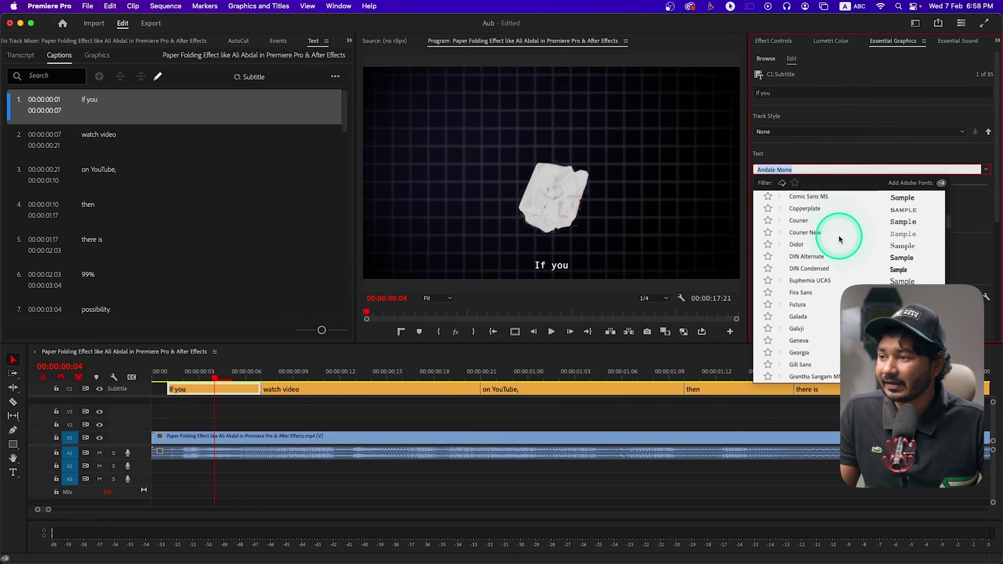
scroll(836, 237, "up", 8)
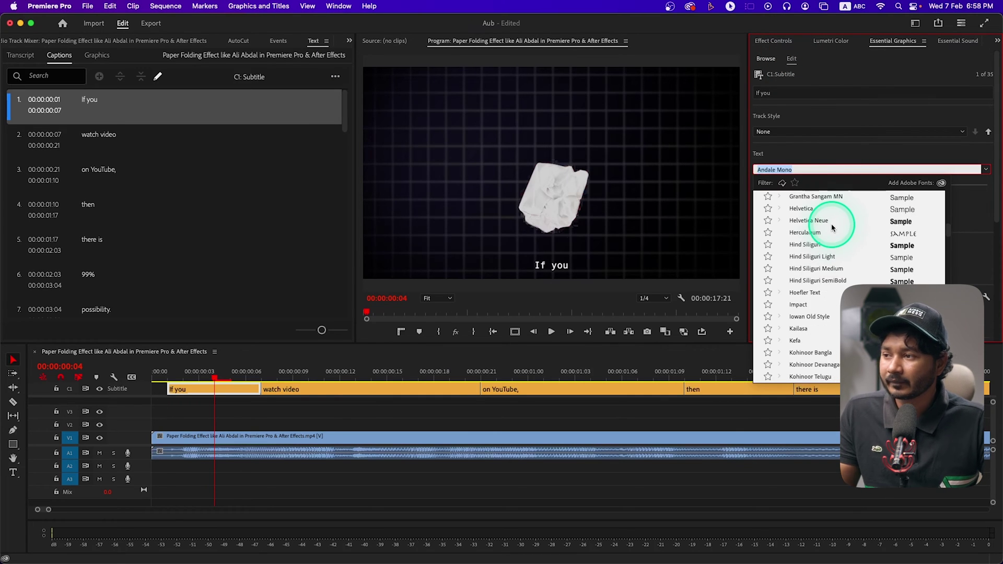
left_click(830, 226)
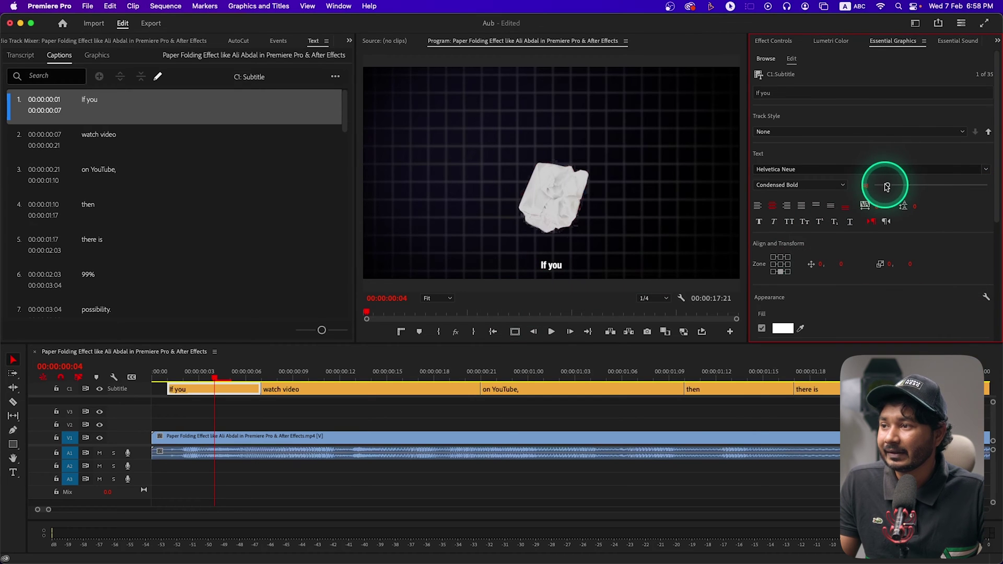
- Set the caption's font size to 87 and place the text in the middle centre zone of the frame
mouse_move(887, 187)
left_mouse_down()
mouse_move(928, 189)
mouse_move(898, 189)
left_mouse_up()
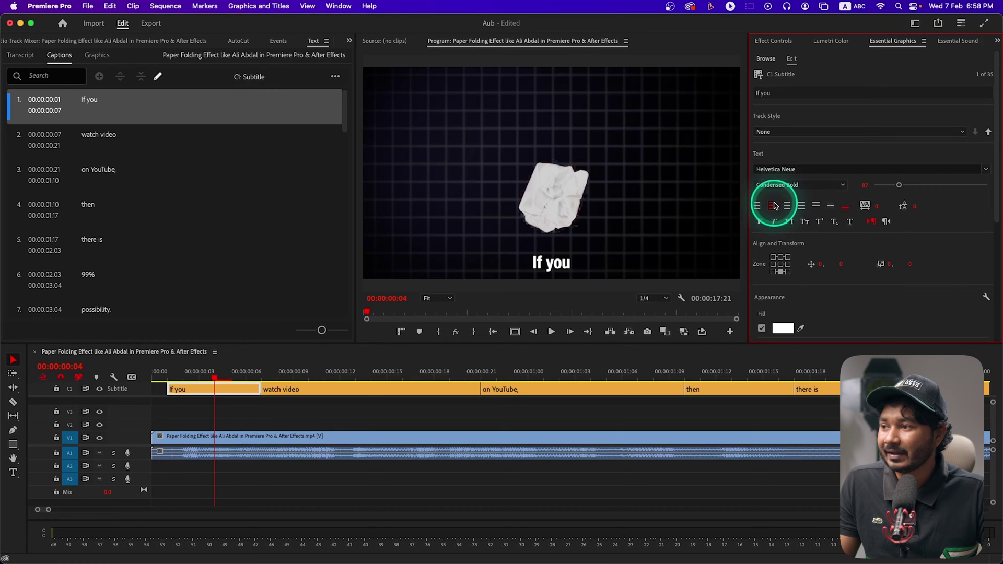
left_click(781, 265)
- Change the caption's fill to a linear gradient and set its starting colour stop to yellow, FFF100
scroll(838, 281, "down", 3)
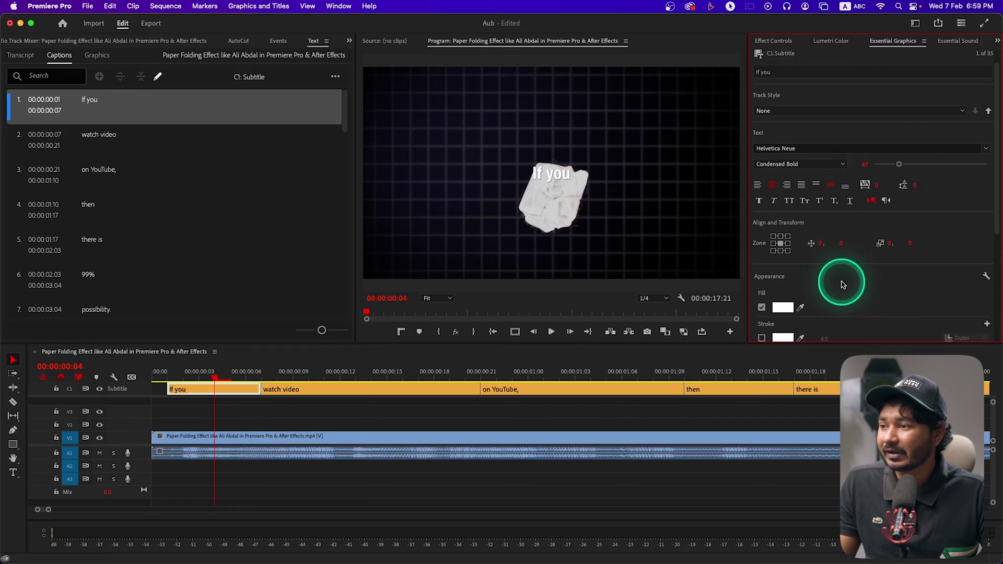
left_click(782, 287)
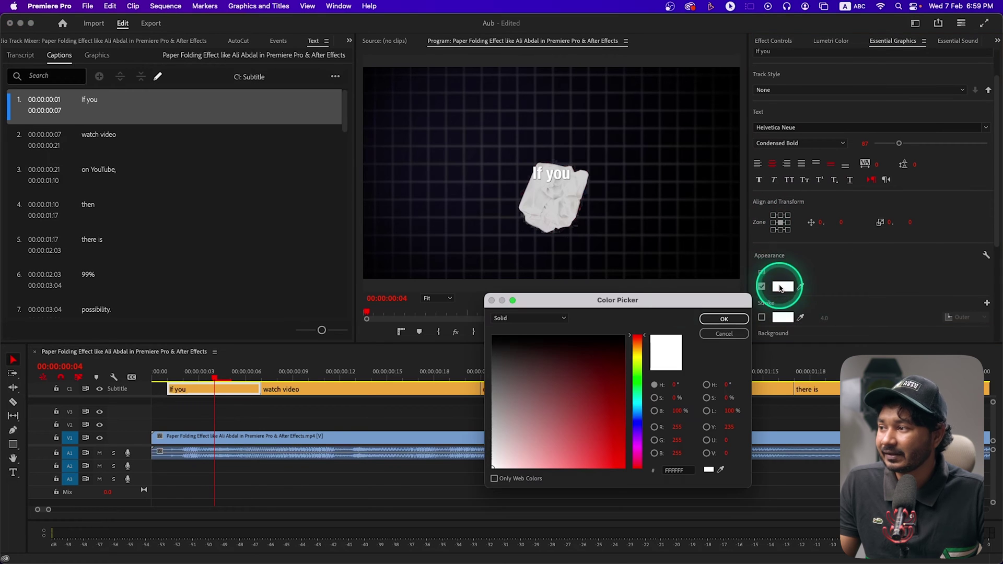
left_click(550, 324)
left_click(531, 341)
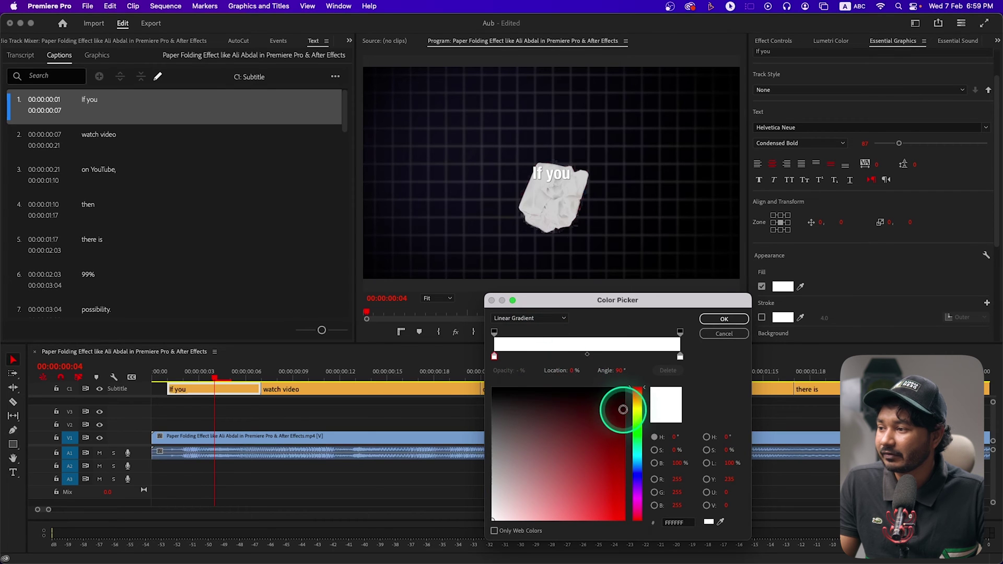
left_click(636, 411)
left_click_drag(604, 432, 626, 520)
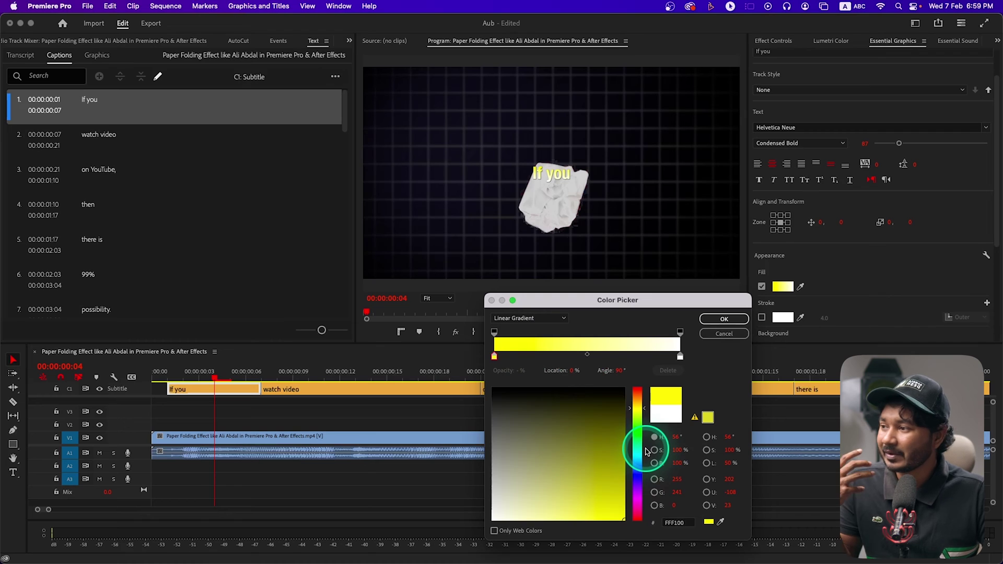
left_click(721, 318)
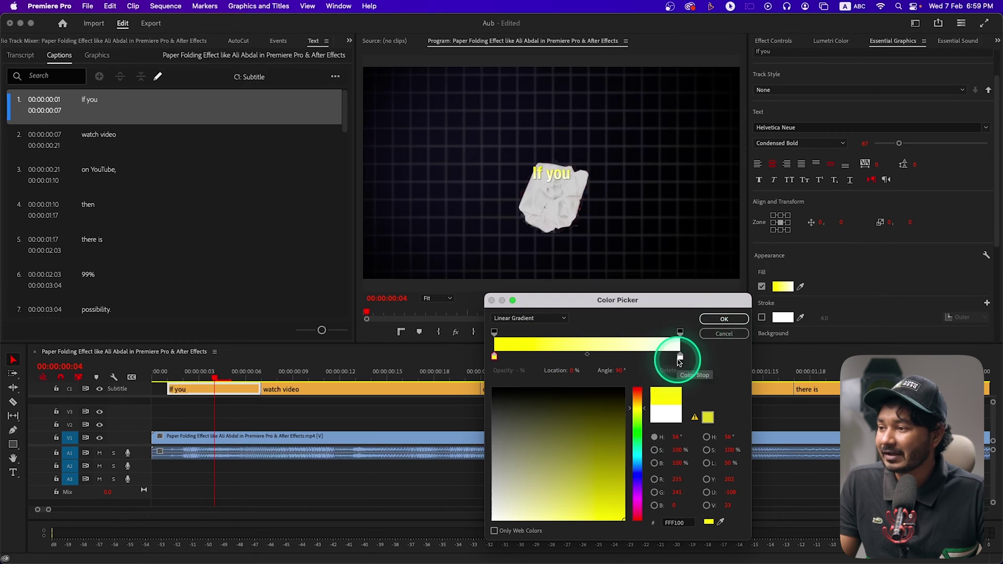
- Set the gradient's end colour stop to orange-red, FB3A00, and apply the gradient fill
left_click(679, 358)
left_click_drag(634, 415, 638, 395)
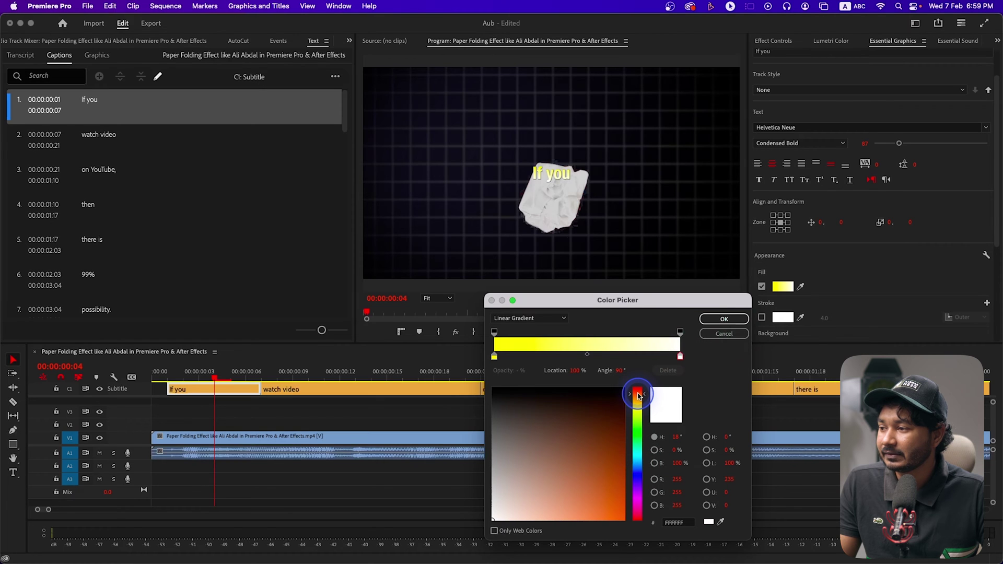
left_click_drag(611, 464, 637, 518)
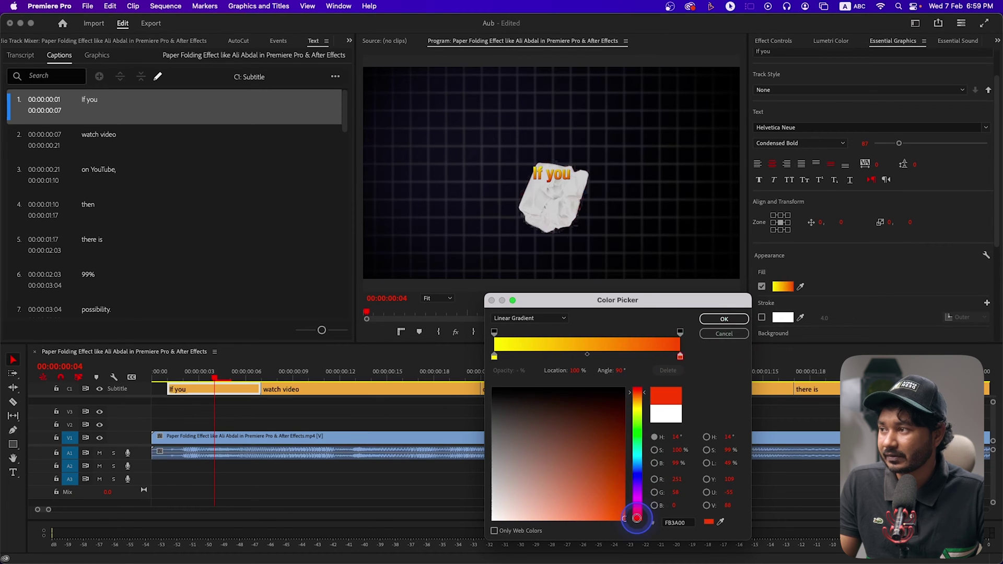
left_click(726, 320)
- Enlarge the caption's font size to 107 and enable a solid black outer stroke around the text
left_click_drag(899, 144, 901, 145)
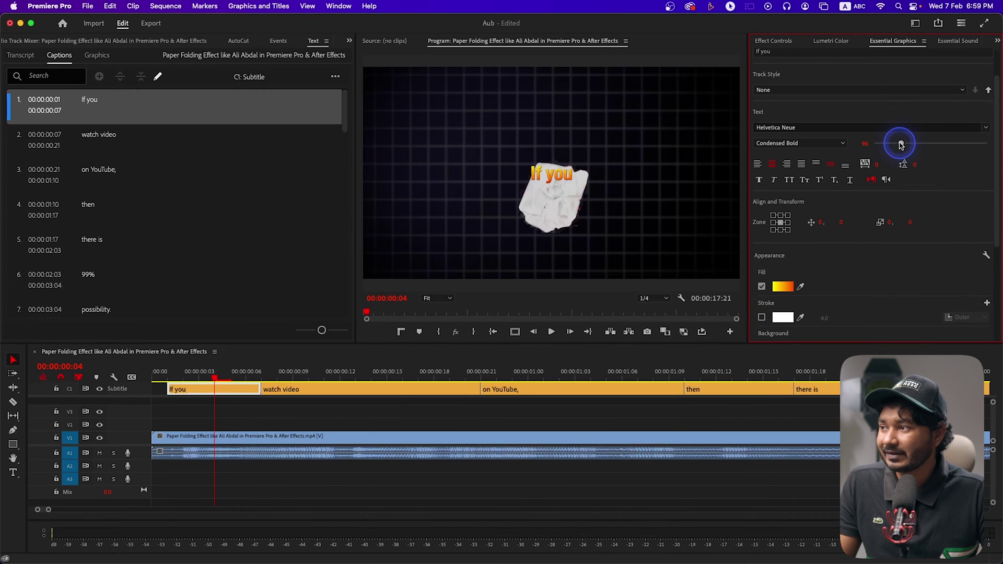
scroll(877, 282, "down", 5)
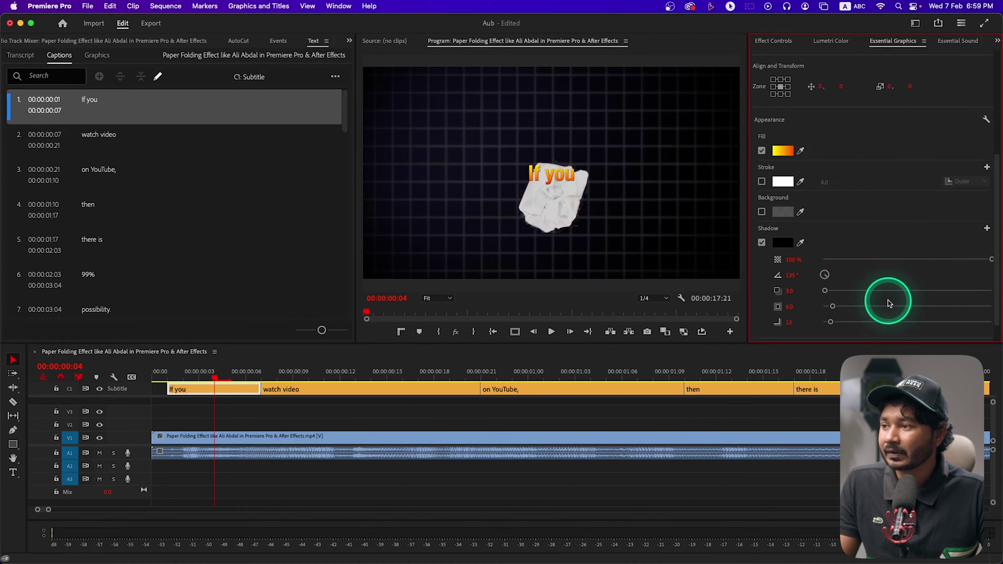
left_click(761, 184)
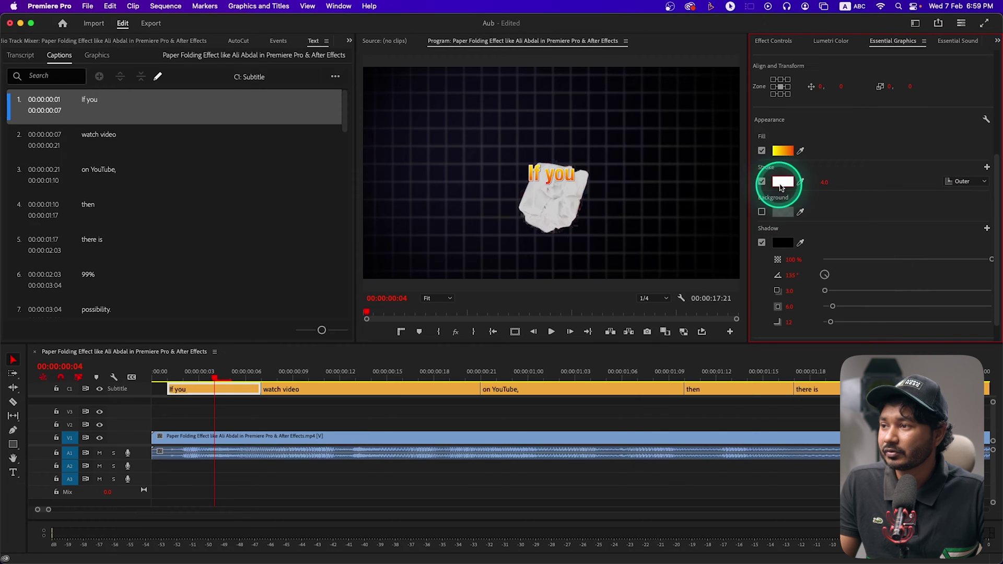
left_click(782, 182)
left_click_drag(568, 346, 456, 314)
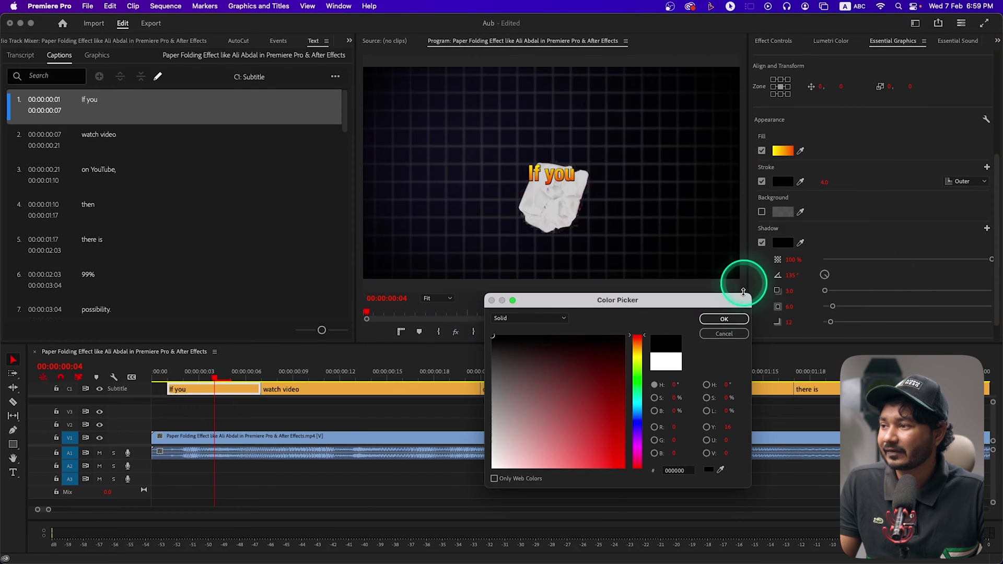
left_click(727, 318)
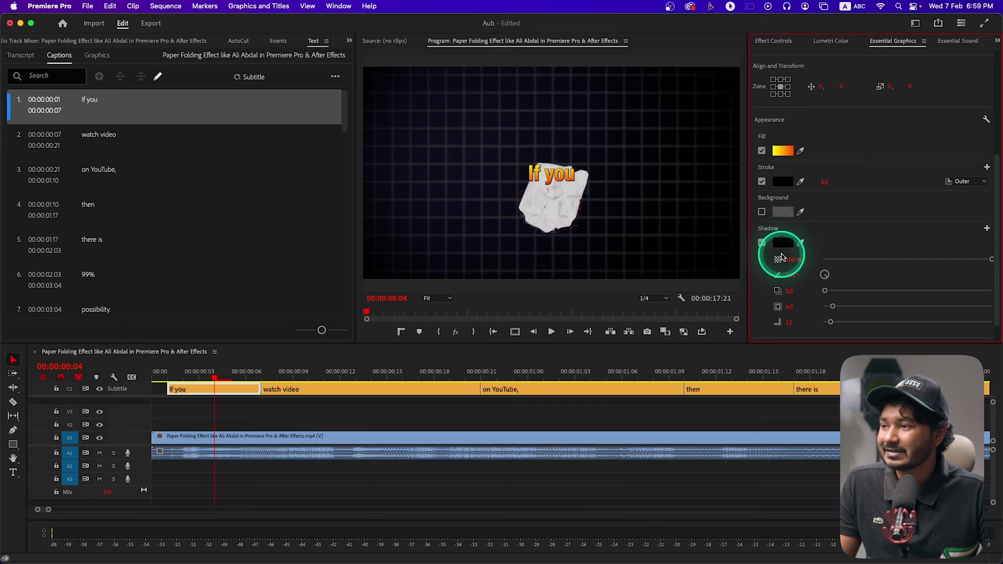
- Adjust the caption's shadow to 88% opacity, distance 20.4, size 0 and blur 60
left_click(832, 306)
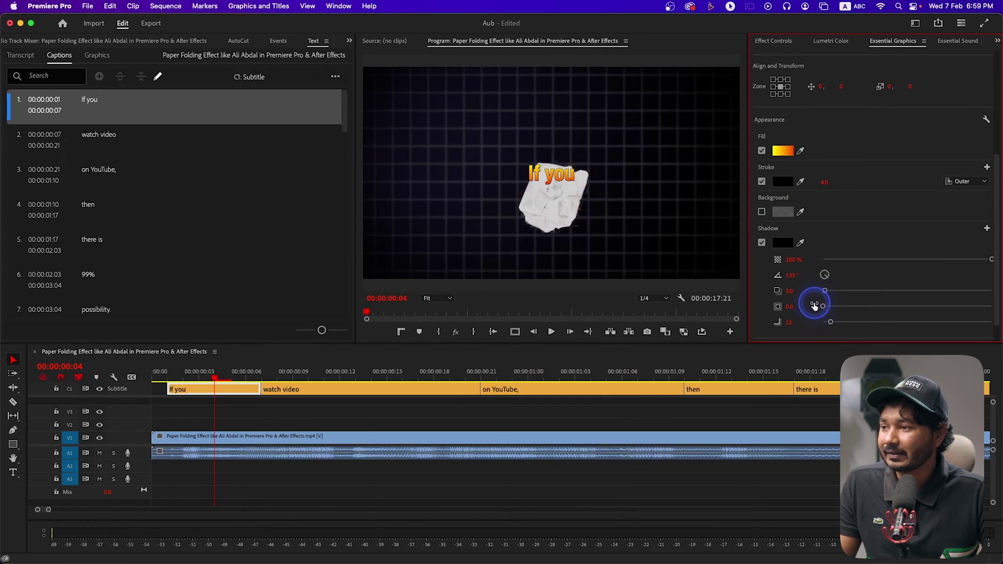
left_click_drag(820, 290, 826, 290)
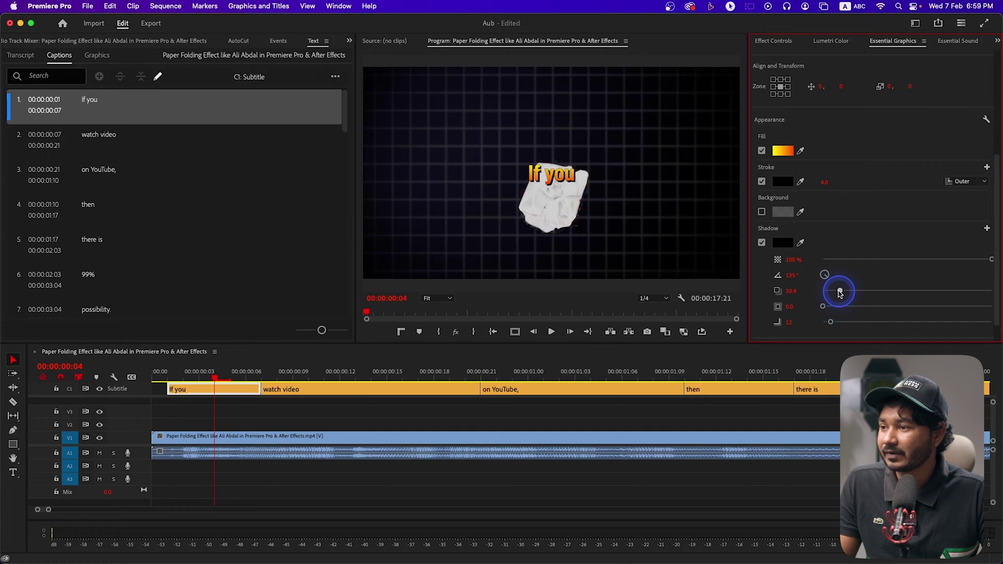
left_click_drag(833, 324, 864, 322)
left_click(987, 263)
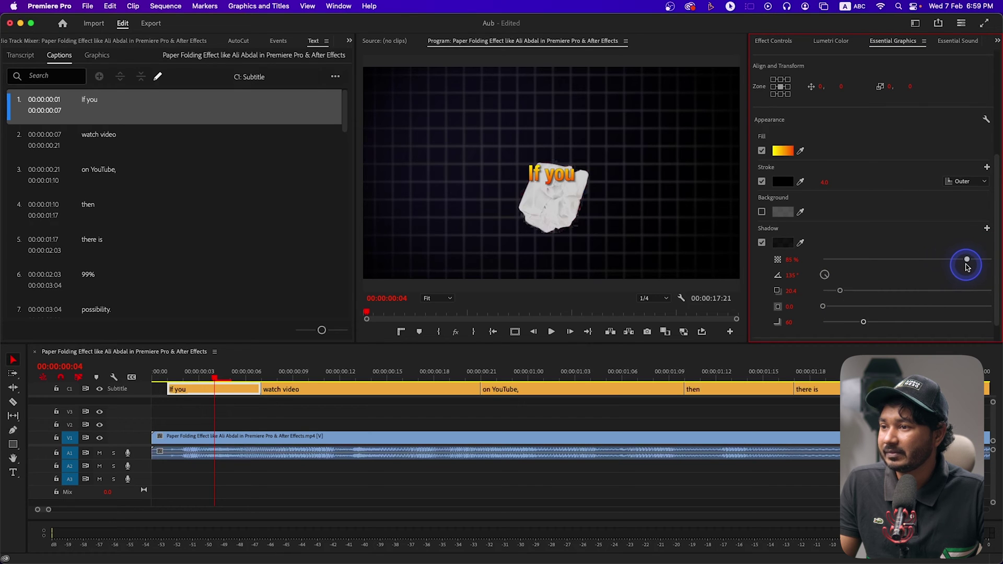
left_click_drag(971, 264, 956, 280)
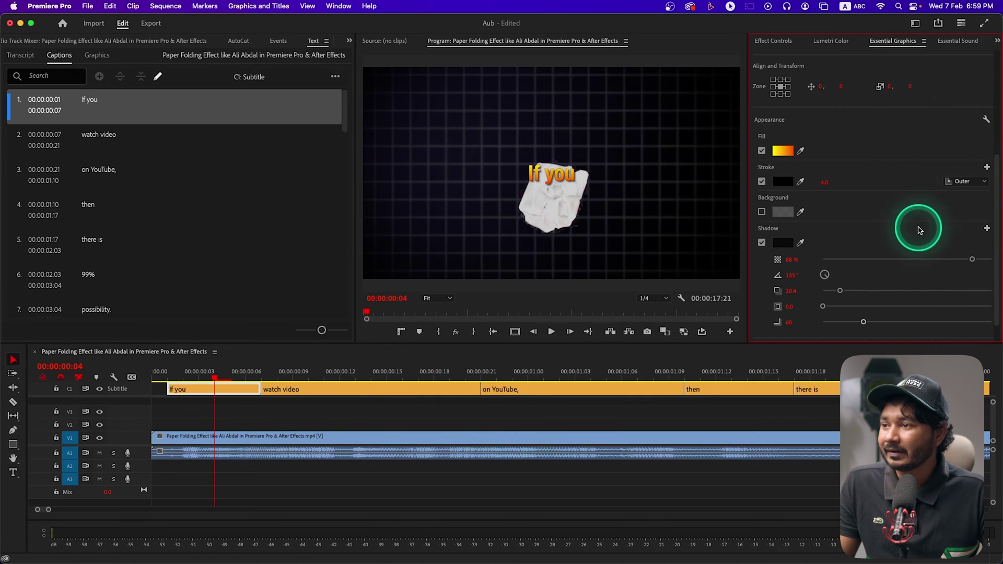
- Save the first caption's look as a new track style named JP and preview it on the "on YouTube," caption
mouse_move(238, 376)
left_mouse_down()
mouse_move(308, 375)
mouse_move(235, 374)
left_mouse_up()
left_click(239, 390)
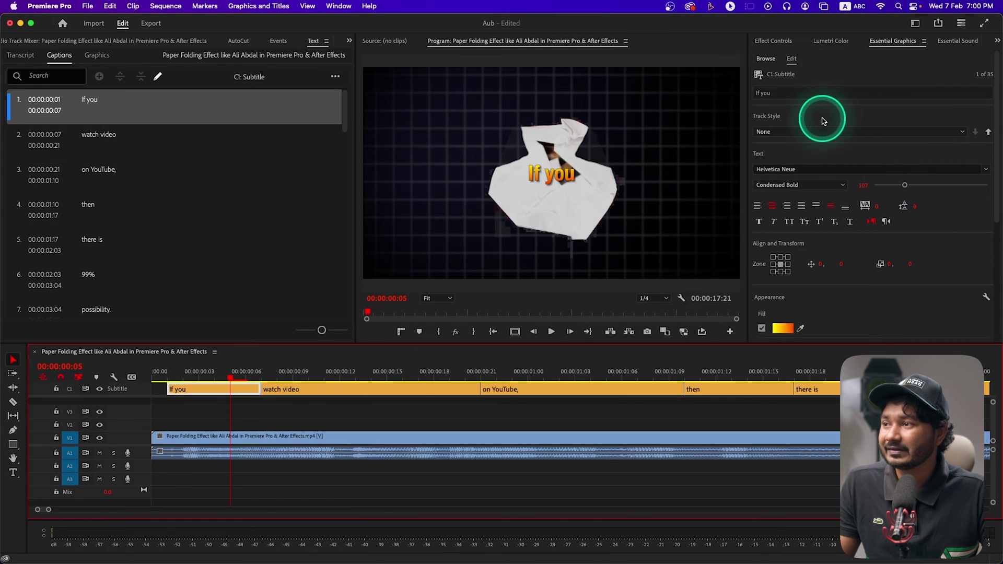
left_click(784, 131)
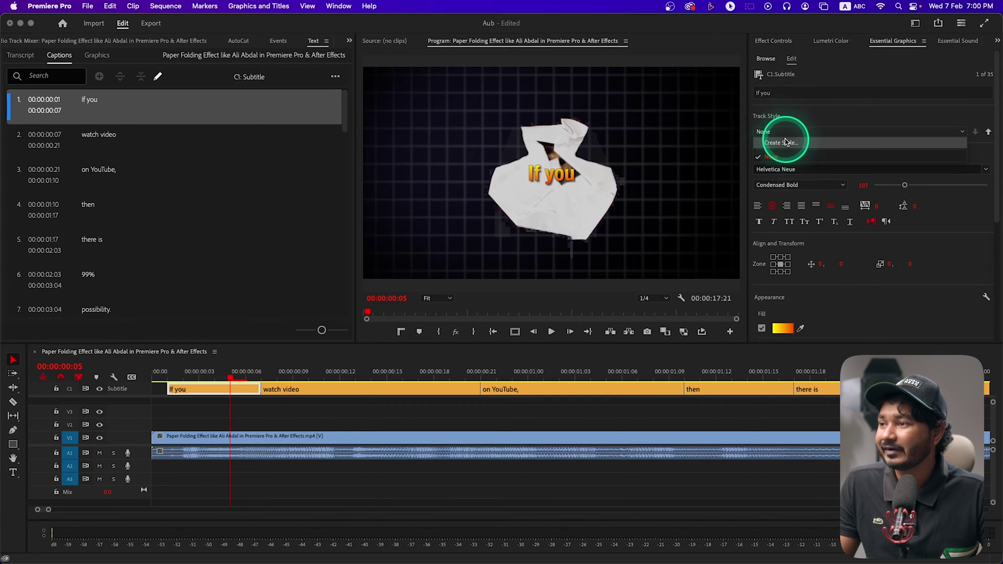
left_click(787, 142)
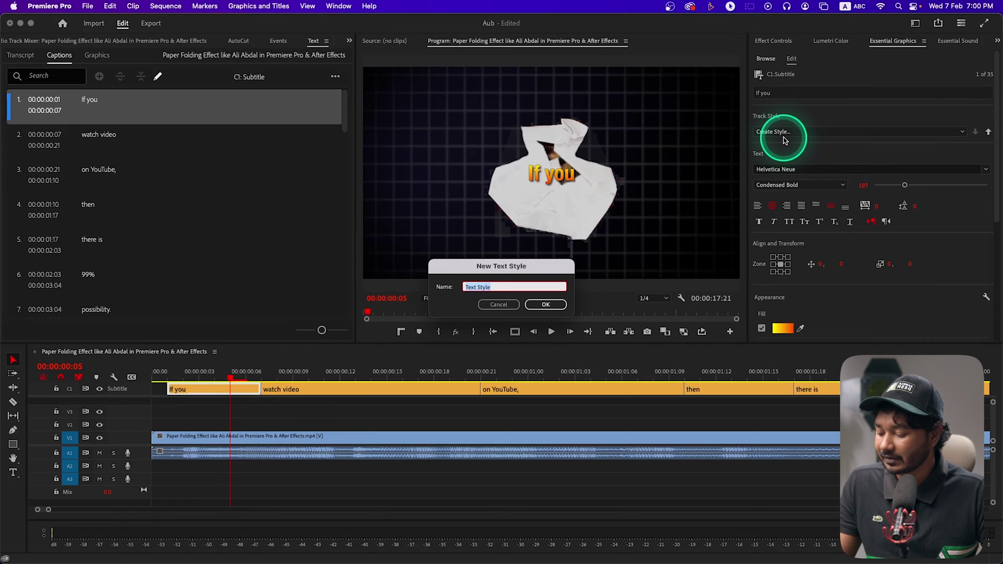
type("JP")
left_click(546, 304)
left_click(508, 205)
left_click_drag(231, 372, 654, 384)
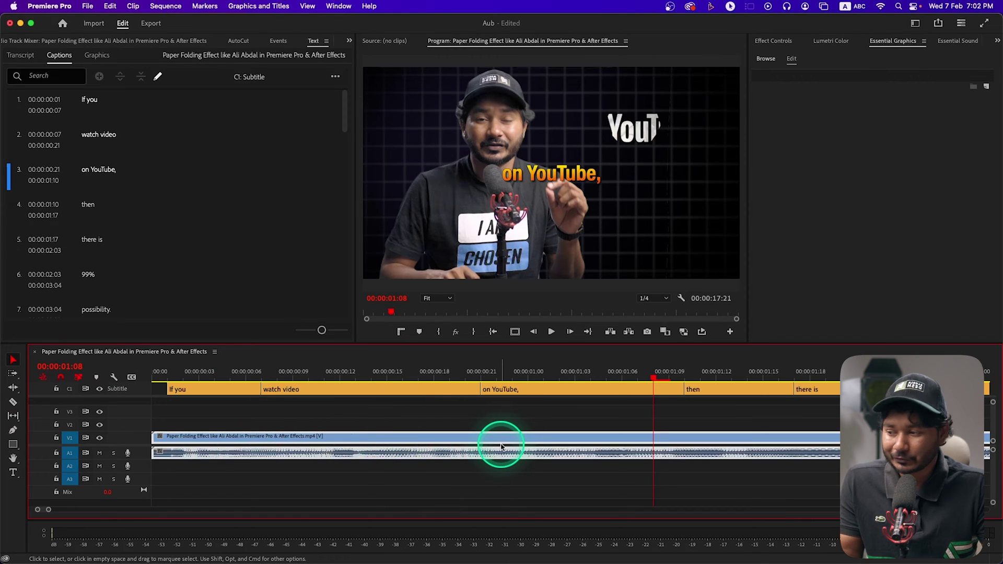
- Select every caption on the subtitle track and upgrade them all to graphics
key("backslash")
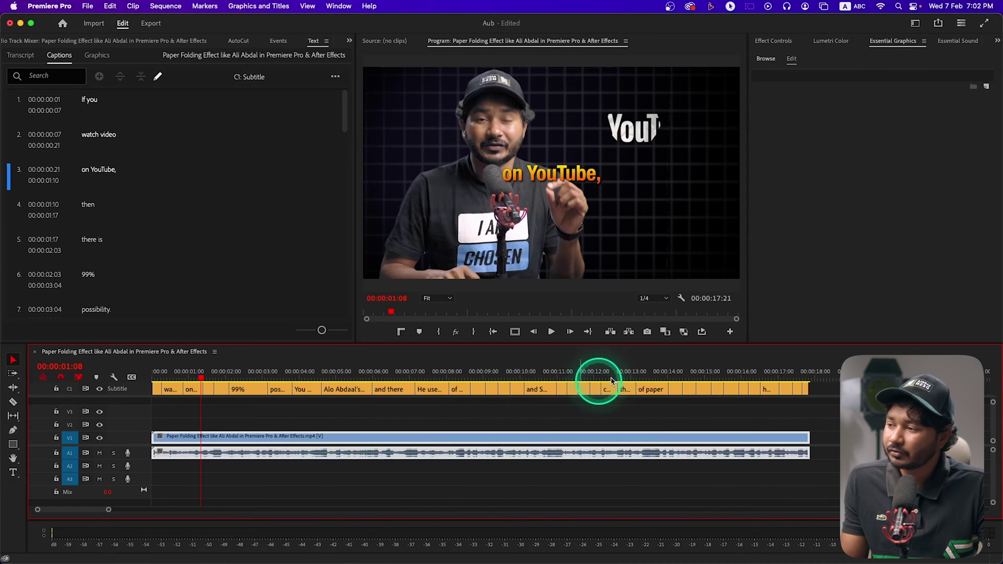
left_click_drag(806, 406, 107, 355)
left_click(317, 421)
key("a")
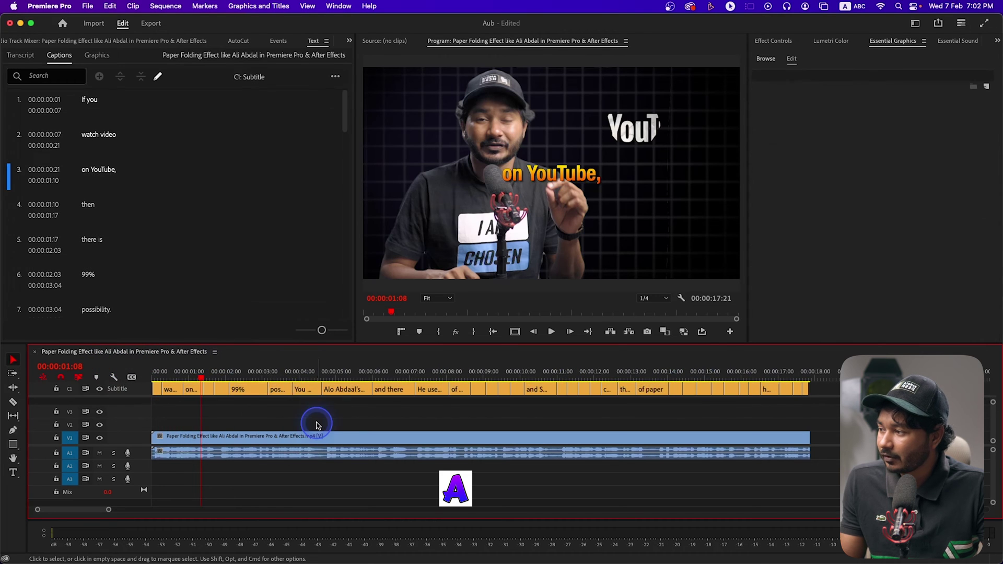
key("shift")
left_click(153, 389, "shift")
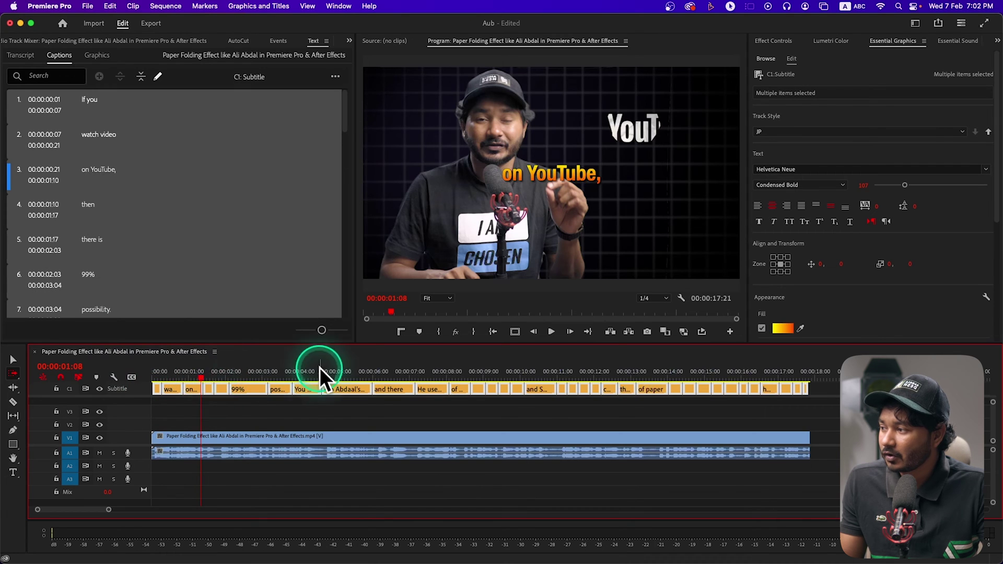
key("v")
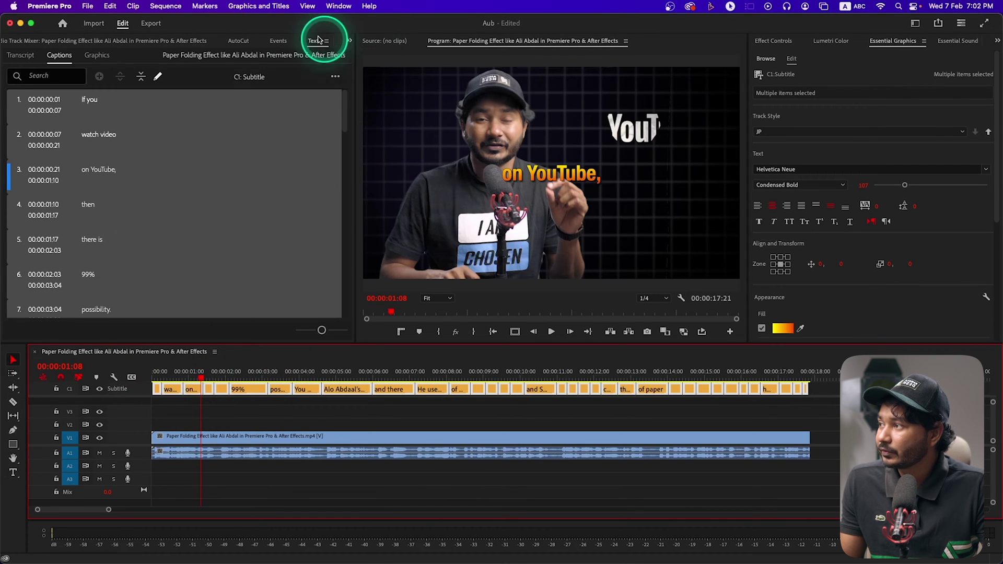
left_click(269, 7)
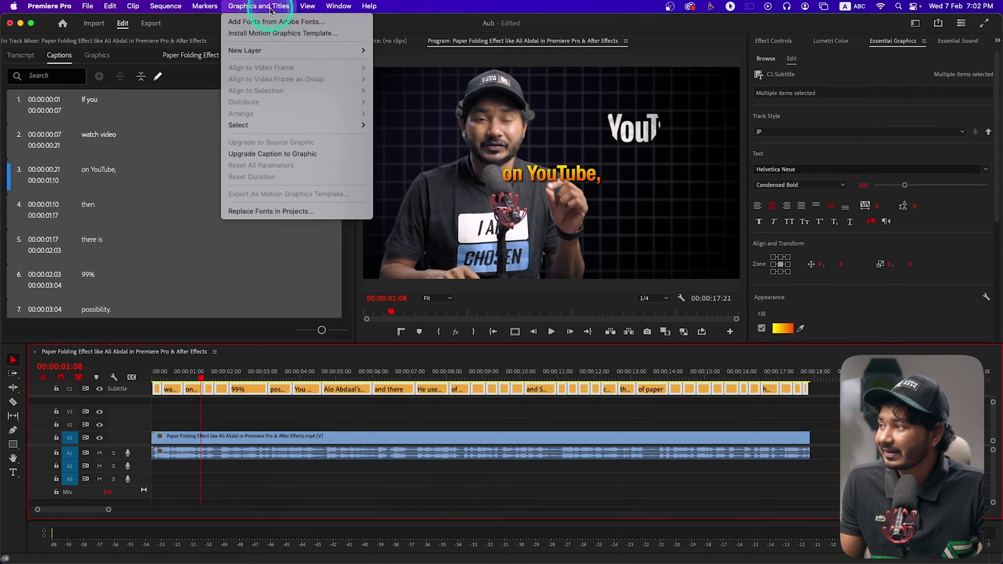
left_click(299, 154)
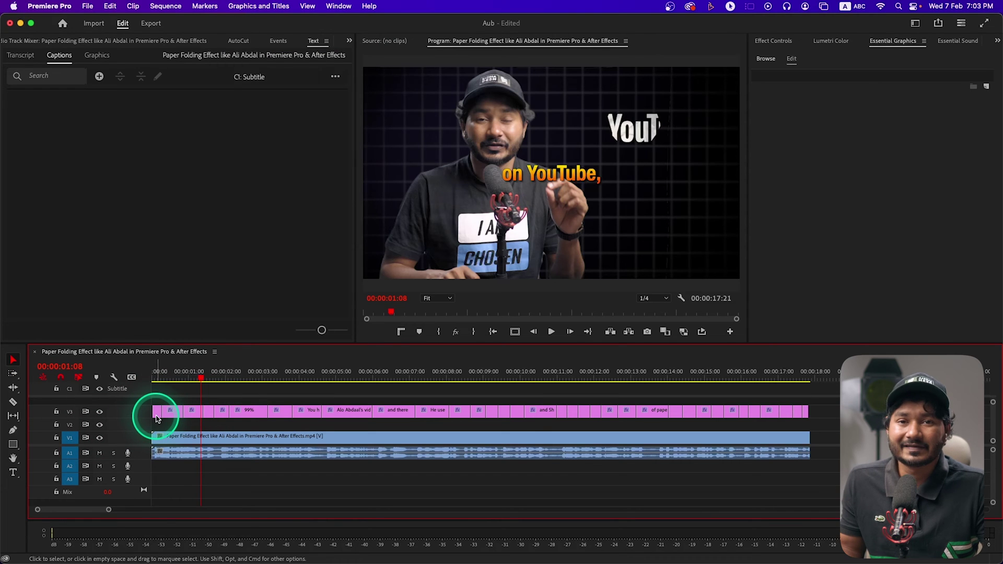
- Move the playhead to 00:00:00:01 and select the first text graphic, "If you", on track V3
left_click(191, 410)
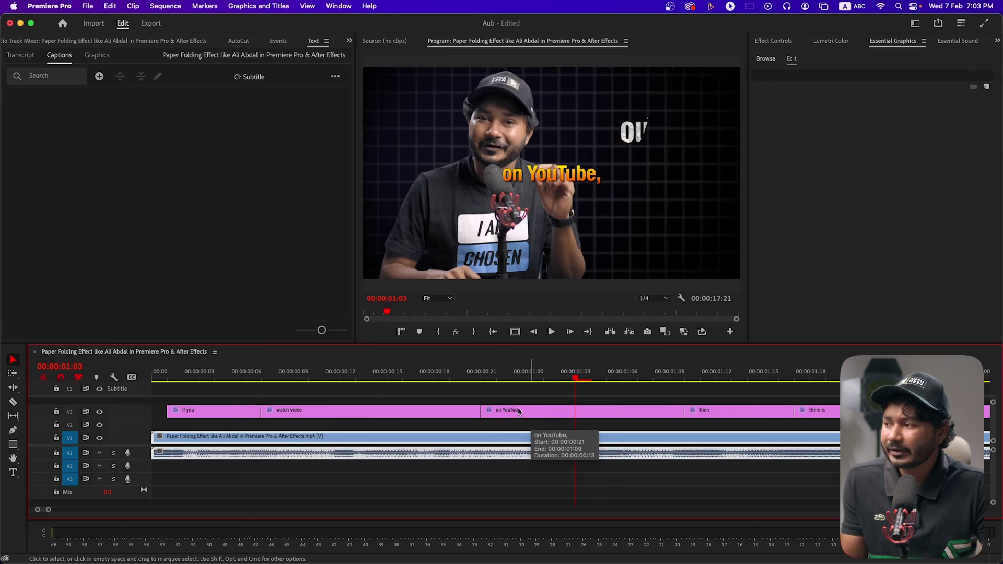
left_click(169, 371)
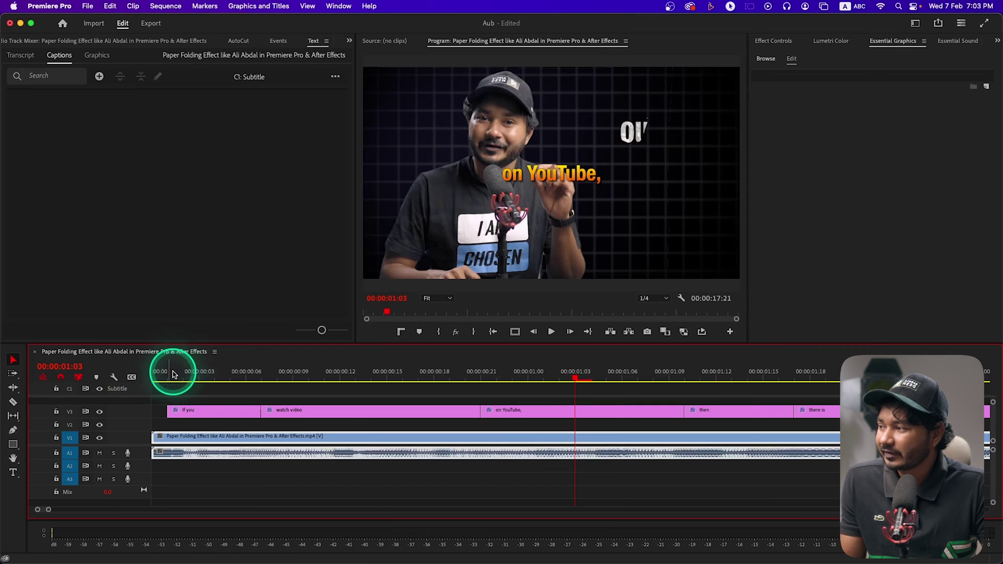
left_click(196, 412)
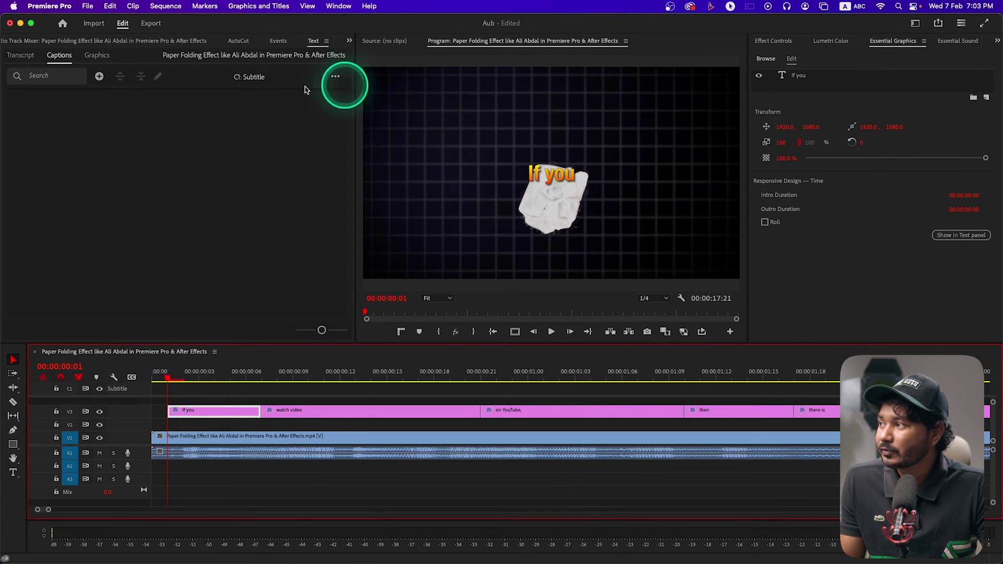
- Bring up the library of effects and presets
left_click(278, 40)
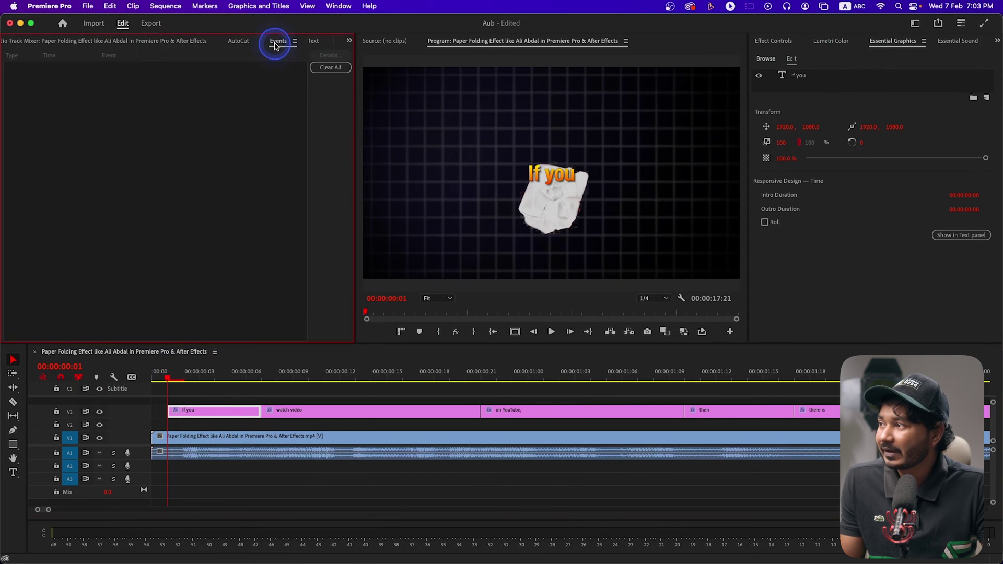
left_click(349, 46)
left_click(358, 74)
left_click(338, 6)
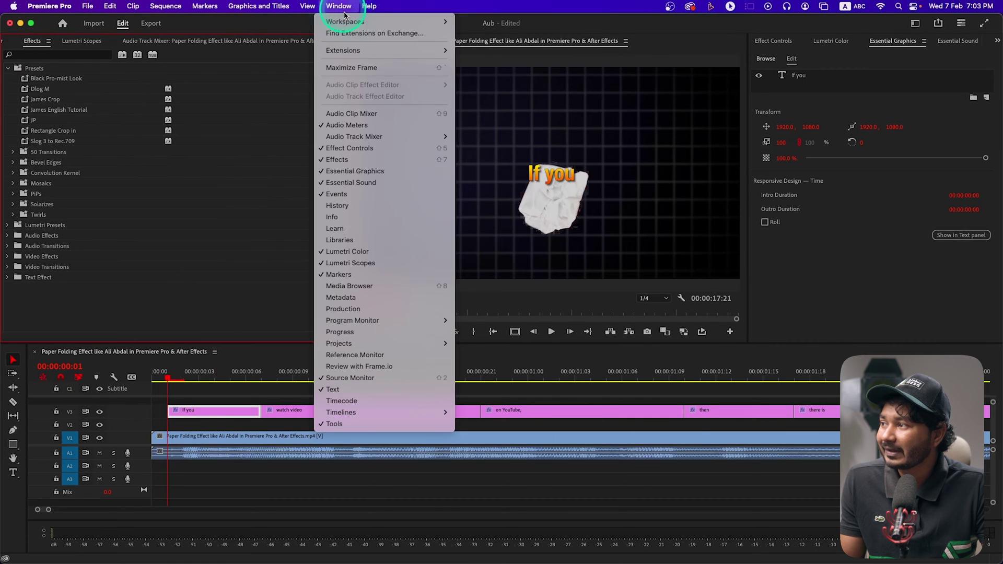
left_click(337, 159)
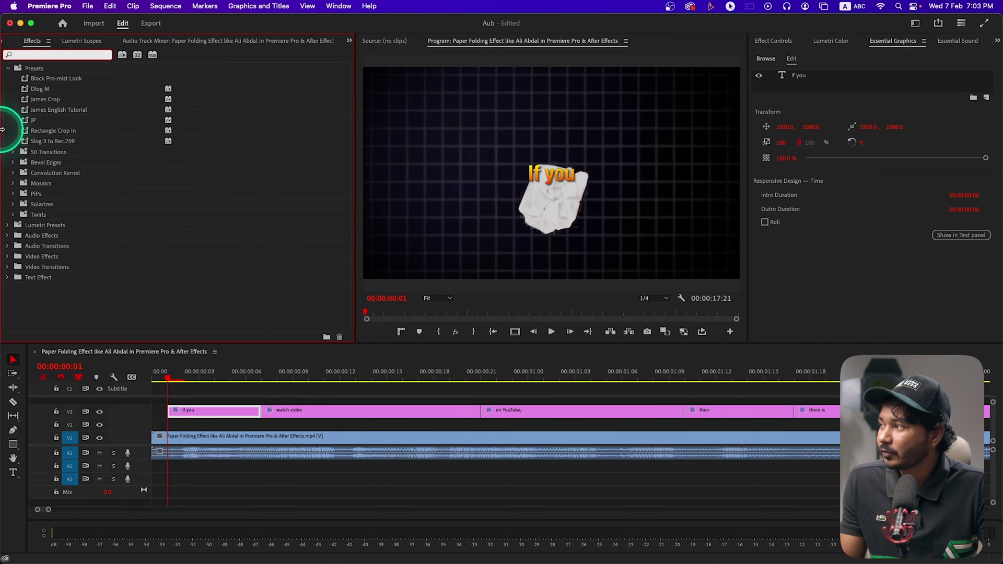
- Apply the Lens Flare effect from the Generate group of video effects to the "If you" graphic on V3
left_click(6, 68)
left_click(11, 110)
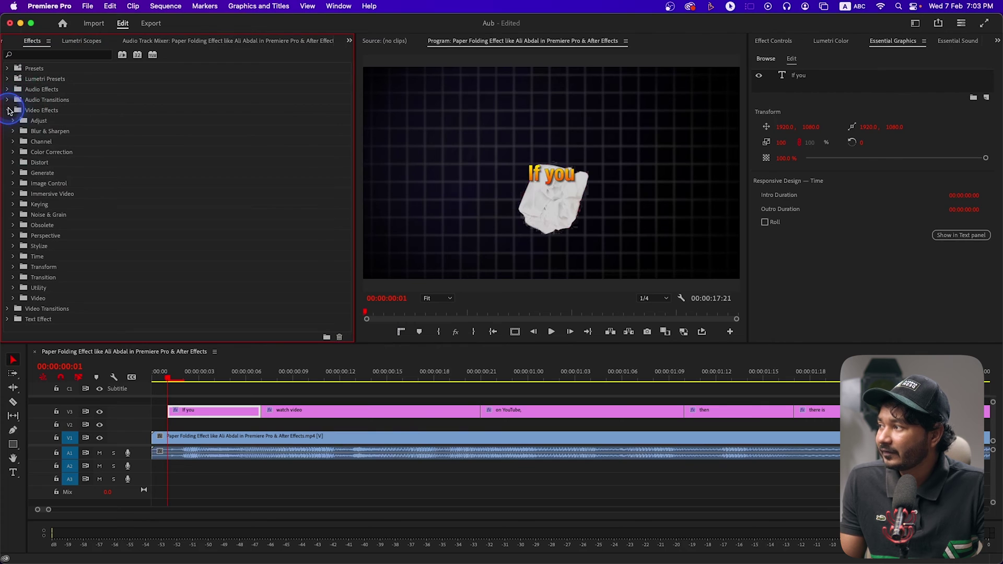
left_click(13, 173)
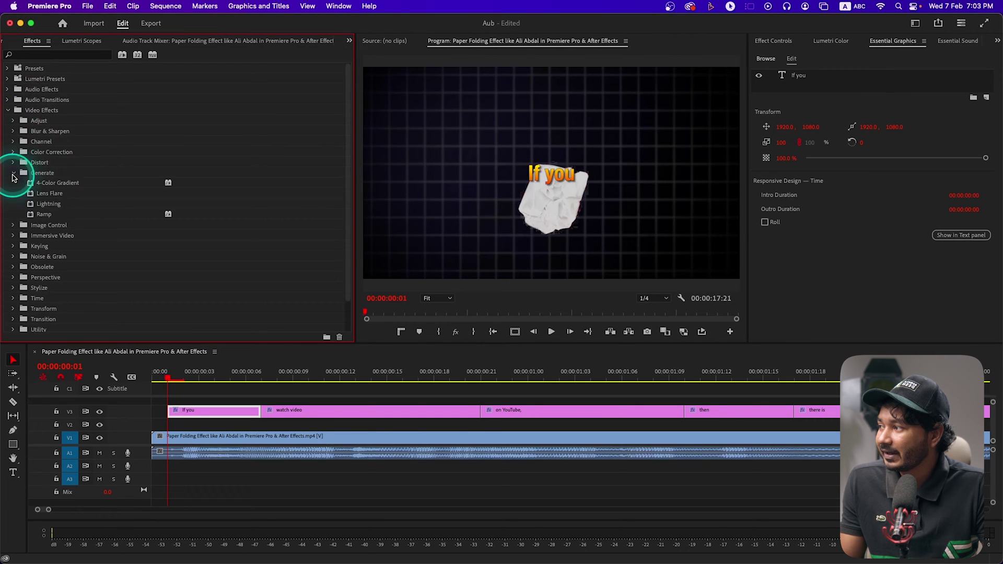
left_click(48, 194)
left_click_drag(45, 196, 185, 362)
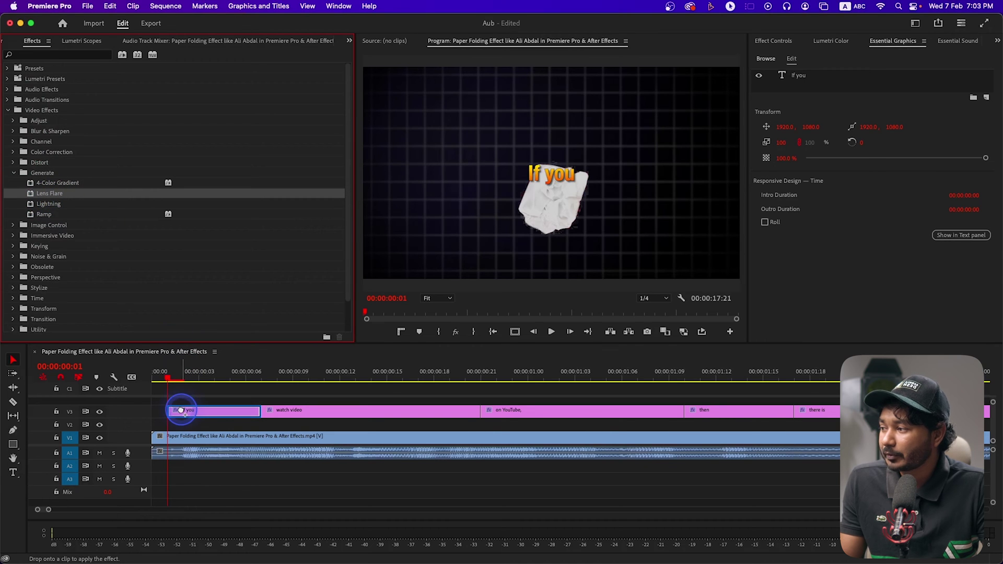
- Finish adding Lens Flare to the first text graphic on V3 and bring up its effect settings
left_click_drag(181, 411, 182, 411)
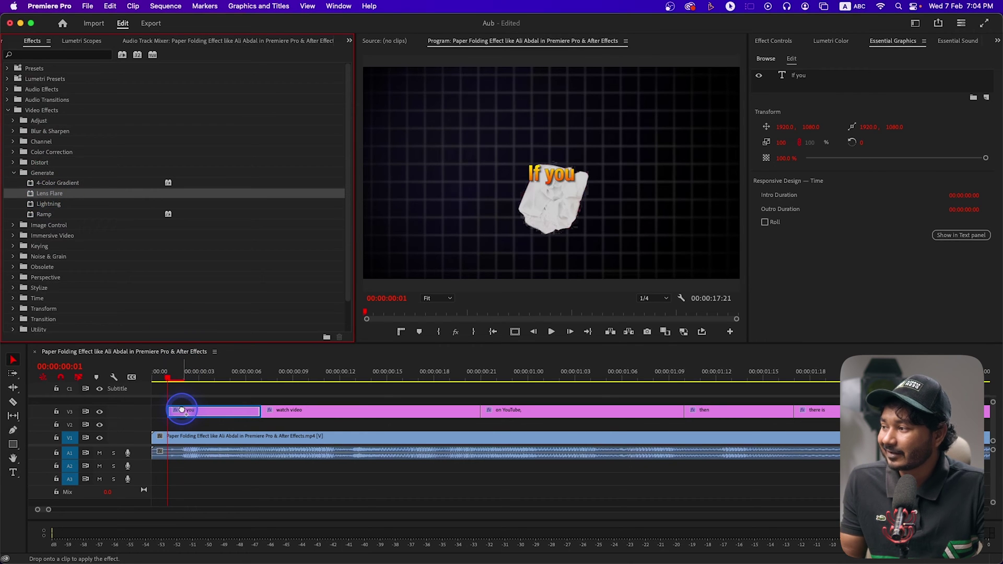
left_click_drag(182, 411, 182, 411)
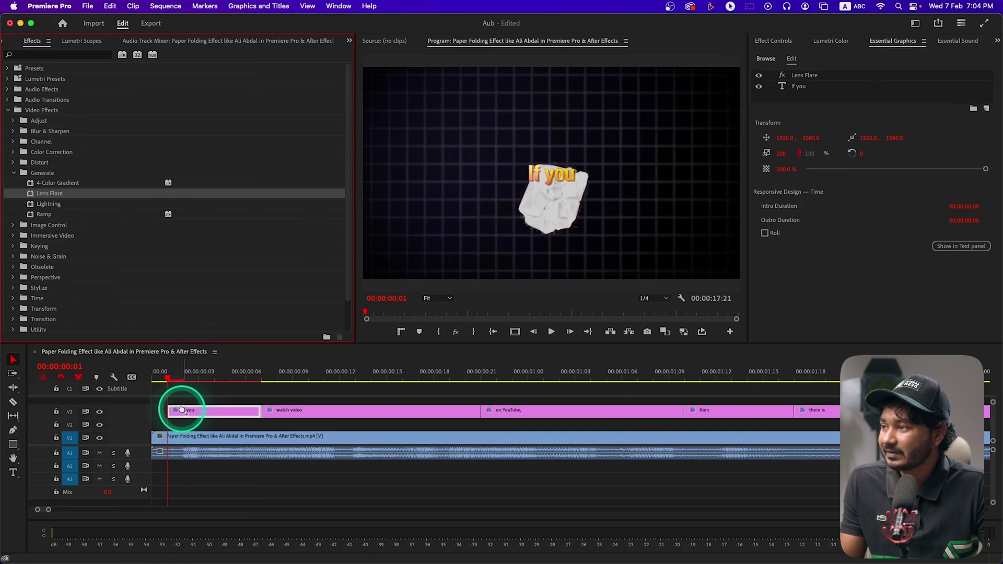
left_click(766, 43)
left_click(339, 6)
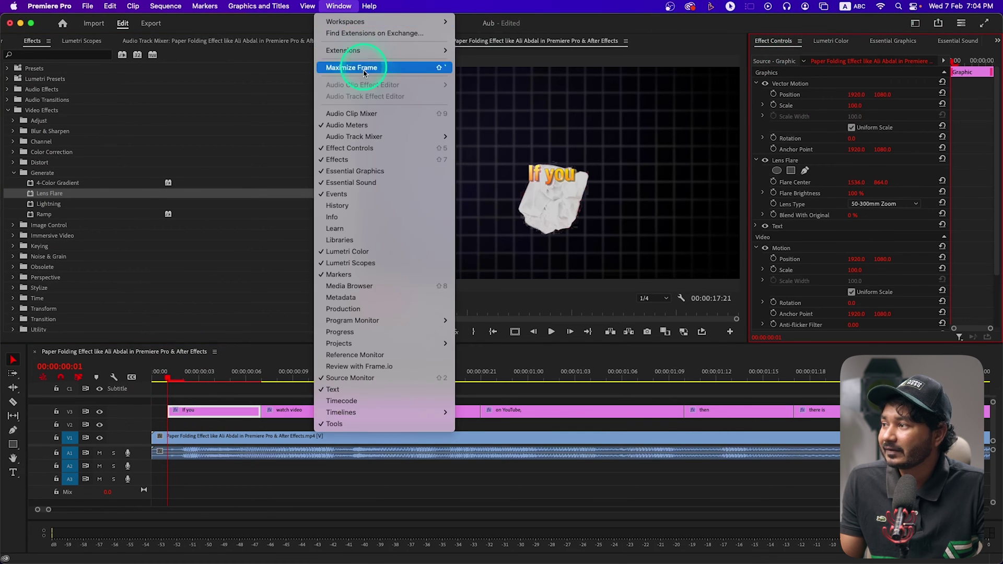
left_click(365, 151)
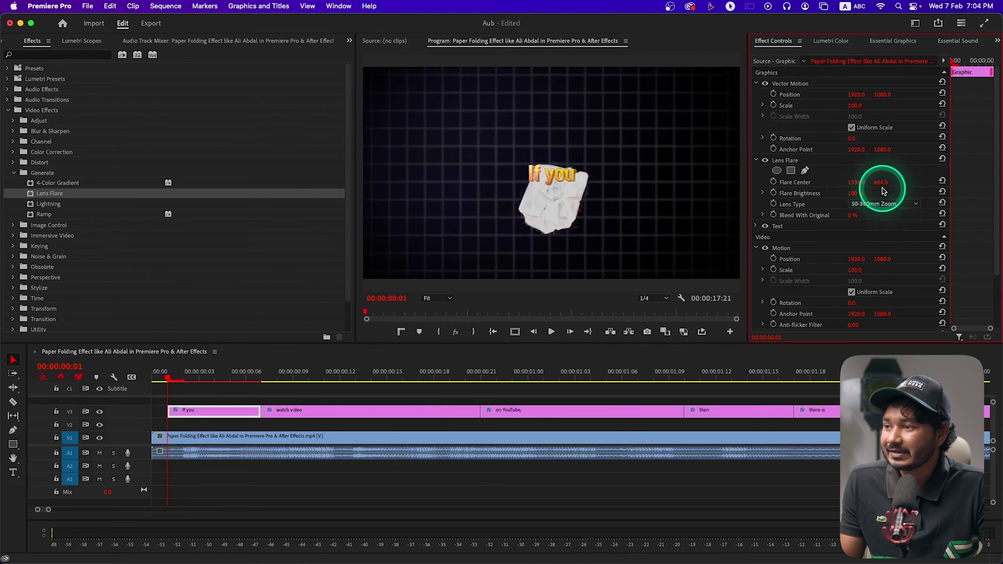
- Set Flare Brightness to 138% and Flare Center X to 1948, and enable Flare Center keyframing at 00:00:00:01
scroll(888, 194, "down", 2)
left_click(793, 120)
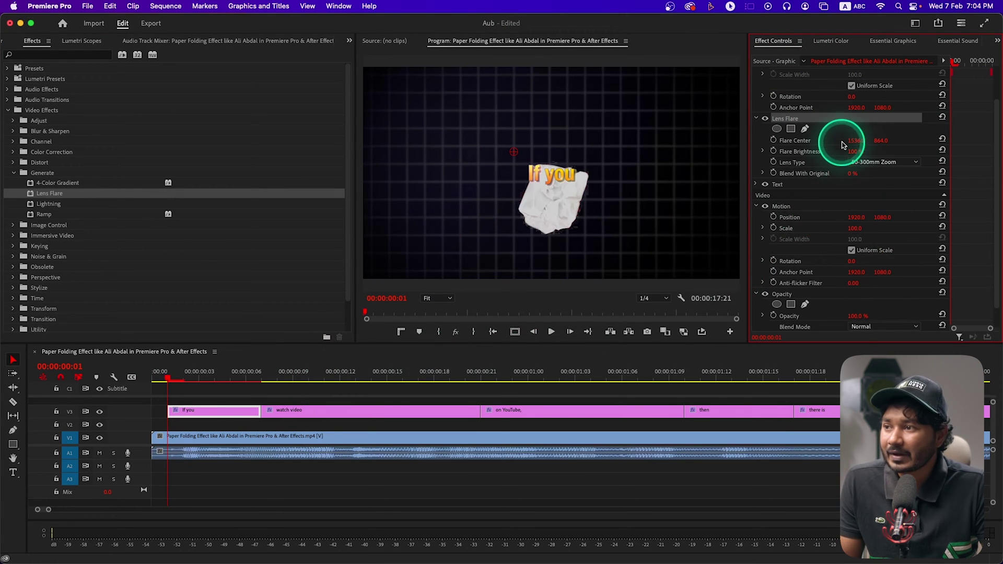
left_click_drag(856, 145, 854, 152)
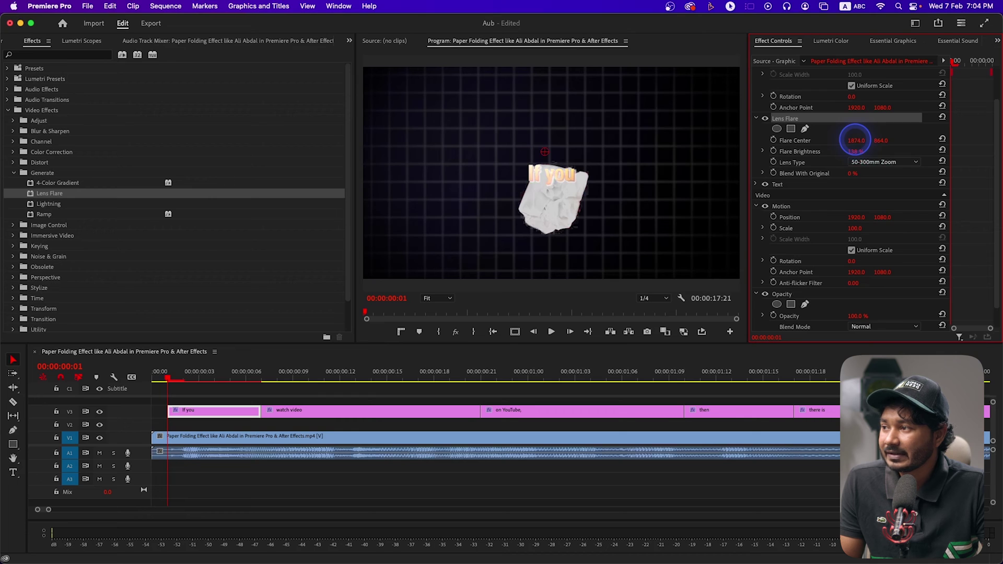
mouse_move(797, 146)
left_mouse_down()
mouse_move(784, 137)
mouse_move(745, 160)
mouse_move(771, 147)
mouse_move(793, 152)
mouse_move(774, 145)
left_mouse_up()
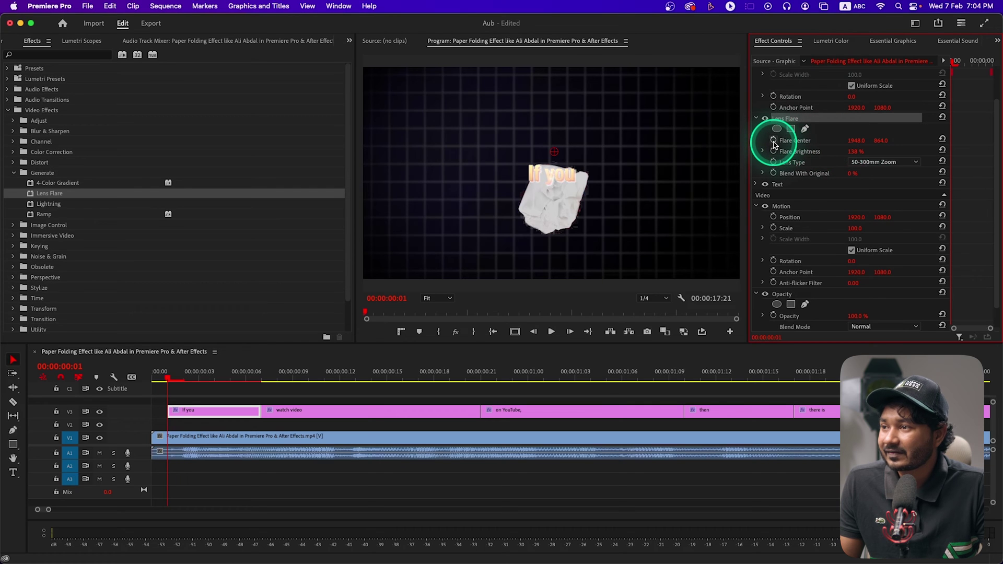
left_click(773, 140)
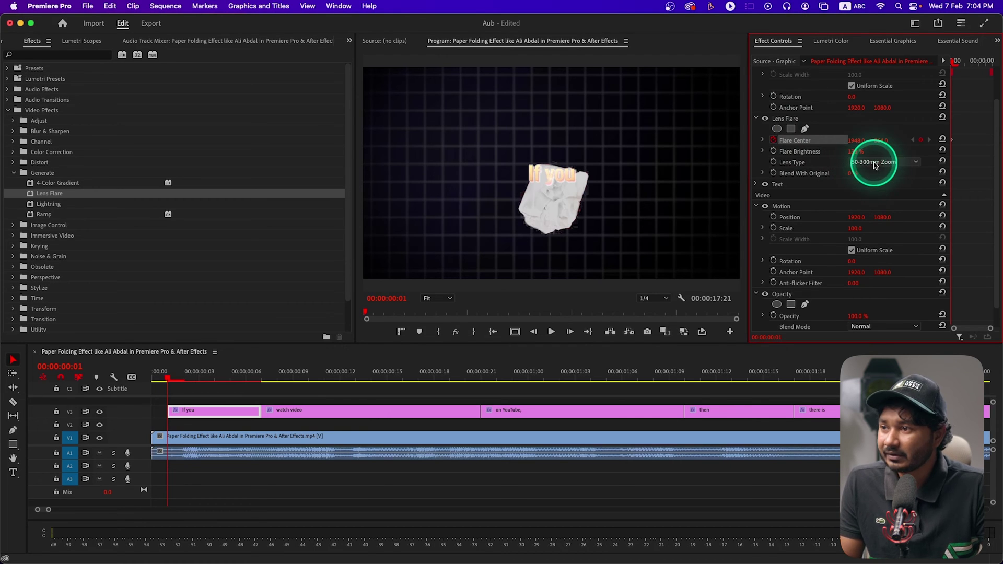
- Advance to 00:00:00:05 and add a second keyframe by setting the Flare Center X to 491
key("space")
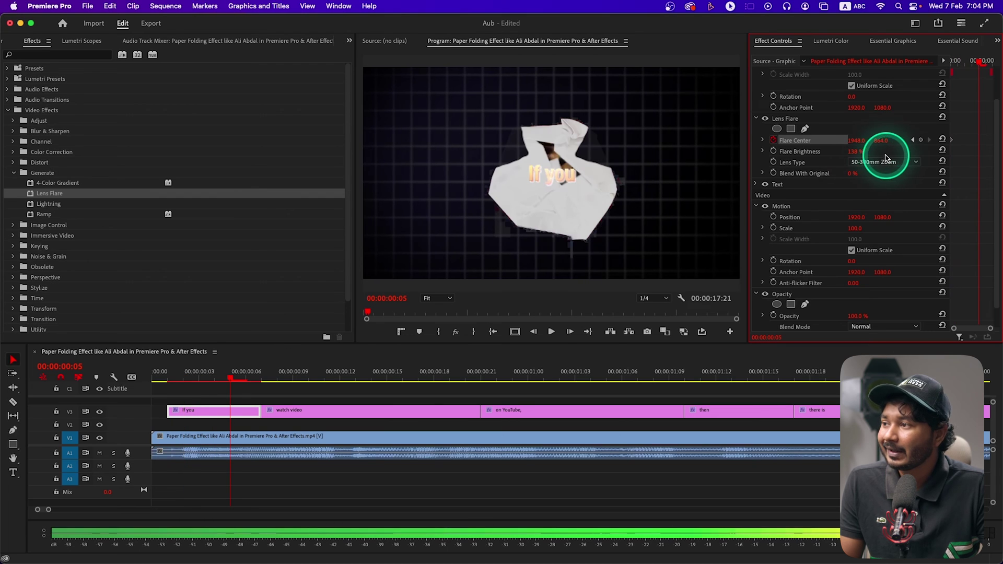
key("space")
left_click_drag(857, 144, 853, 144)
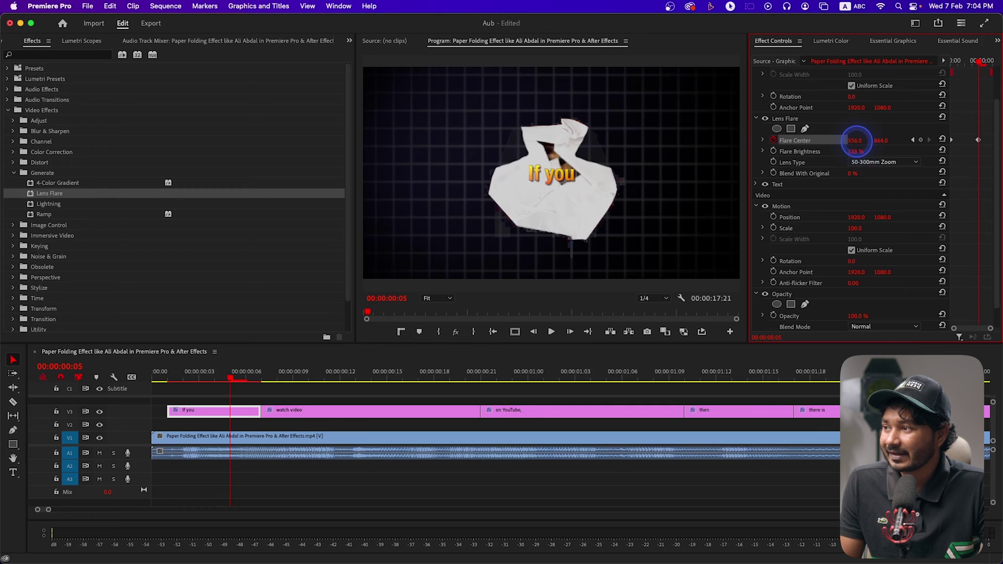
left_click_drag(857, 140, 855, 140)
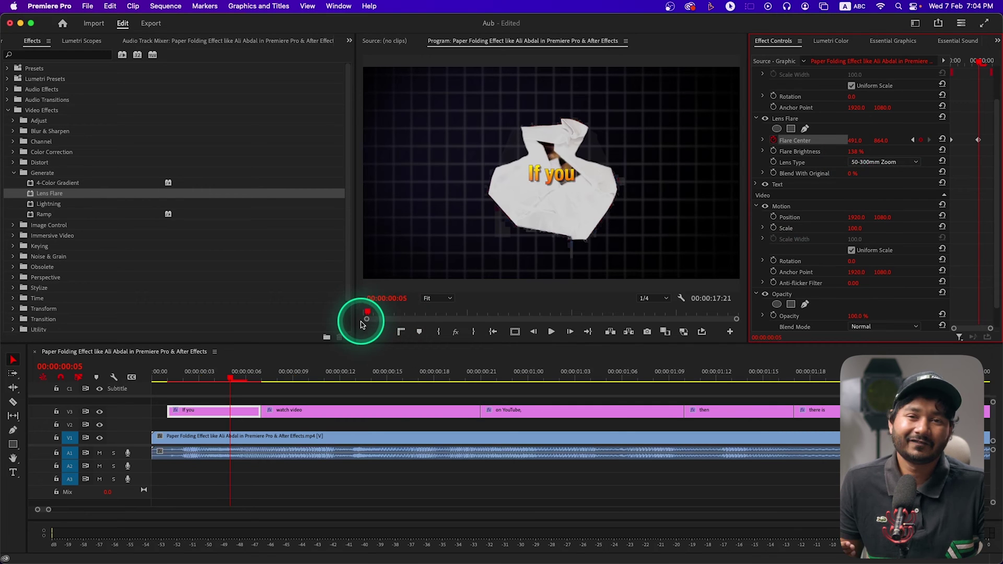
- Apply Ease In to the second Flare Center keyframe, change the first keyframe's temporal interpolation, and expand the velocity graph
left_click(168, 374)
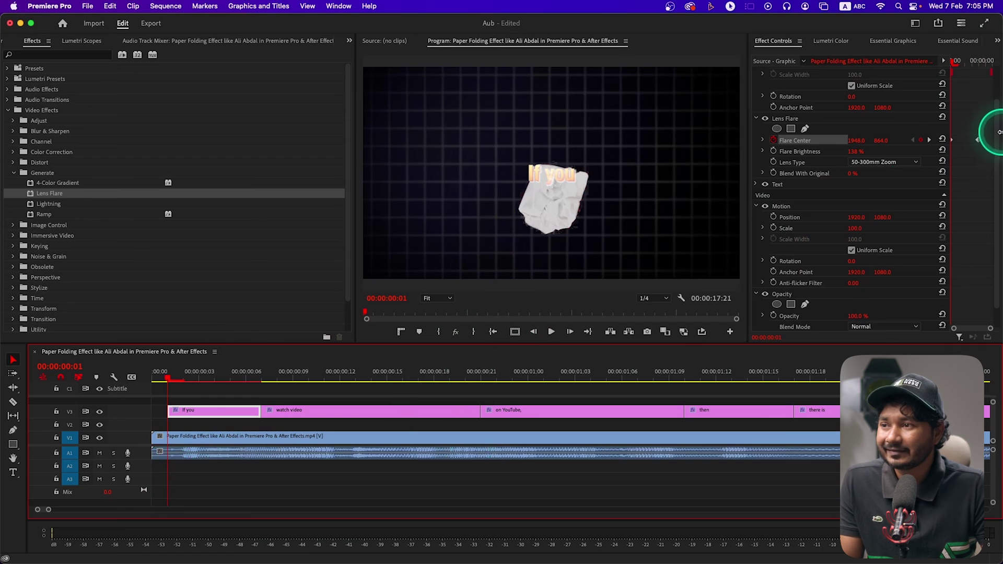
right_click(979, 141)
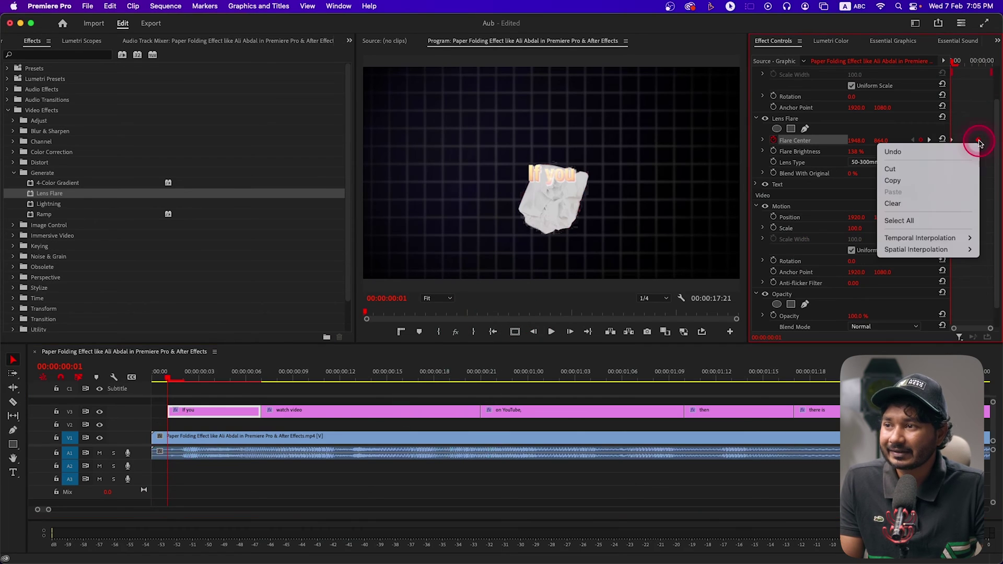
left_click(928, 238)
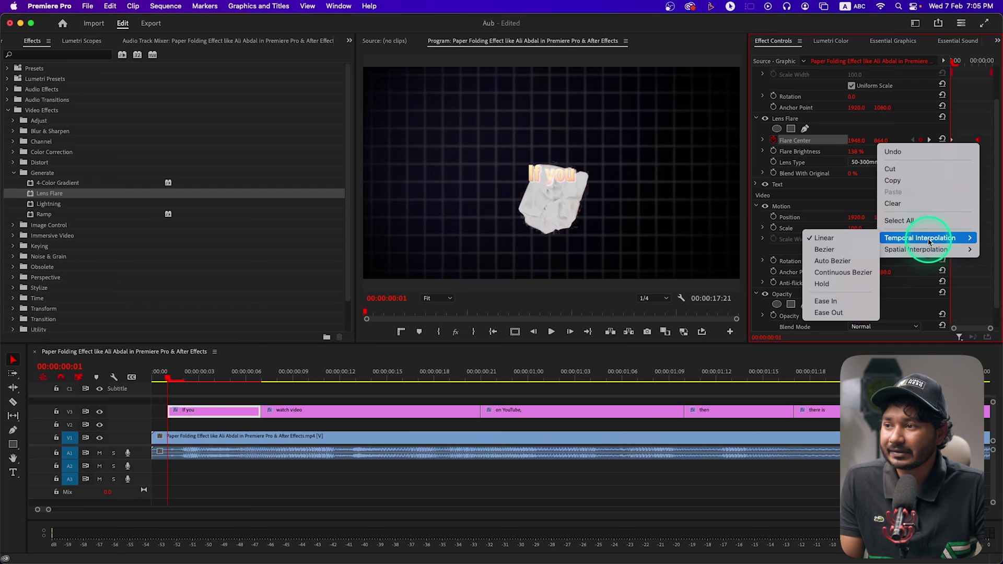
left_click(835, 301)
right_click(952, 141)
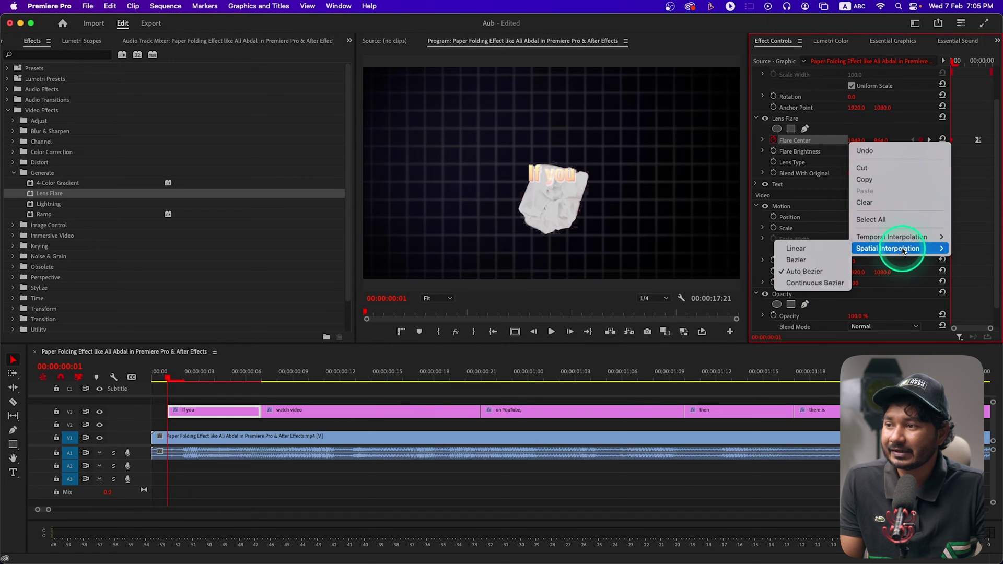
left_click(890, 237)
left_click(821, 233)
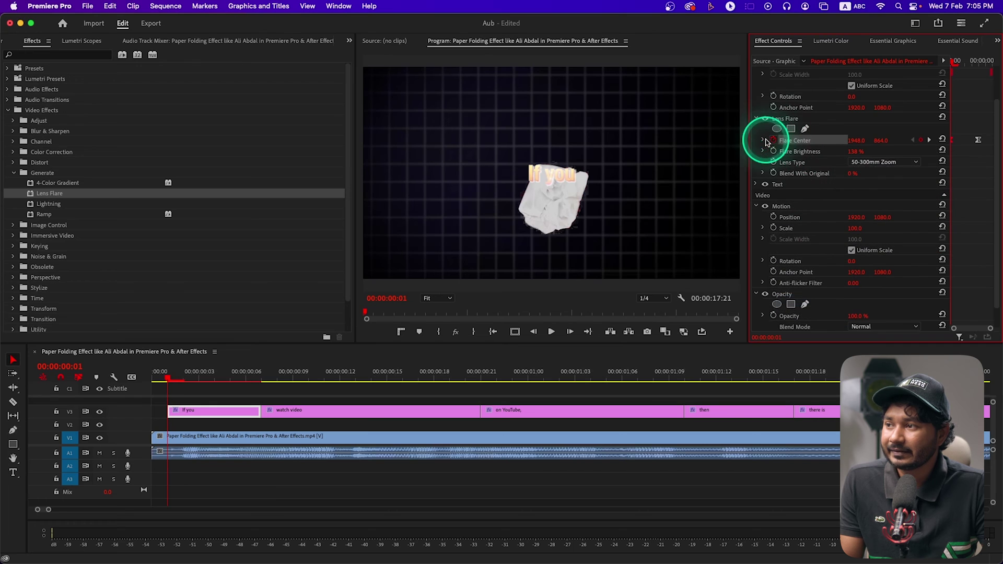
left_click(762, 141)
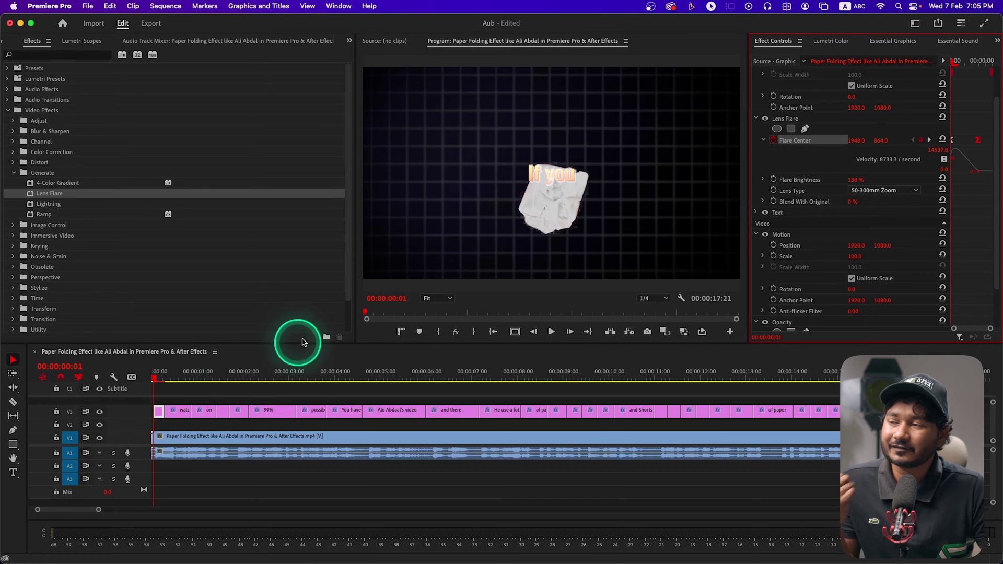
- Save the animated Lens Flare effect as a preset named "Flare" with the type Anchor to In Point
left_click(798, 161)
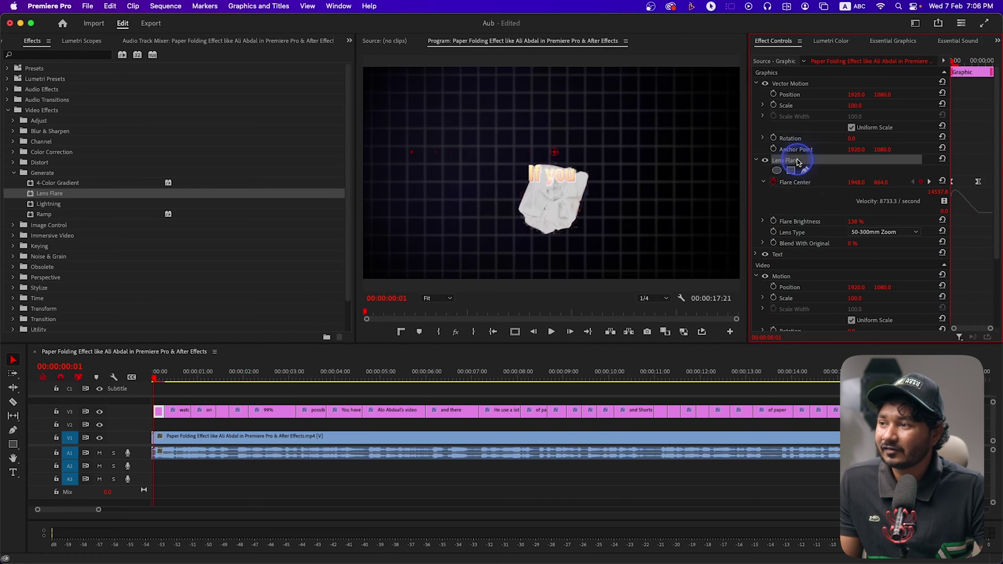
right_click(797, 162)
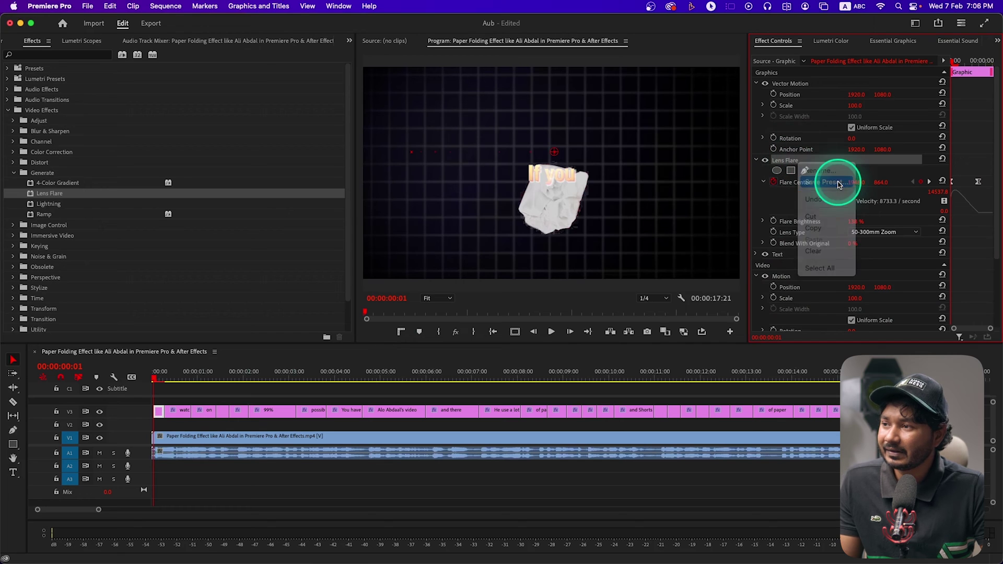
left_click(838, 183)
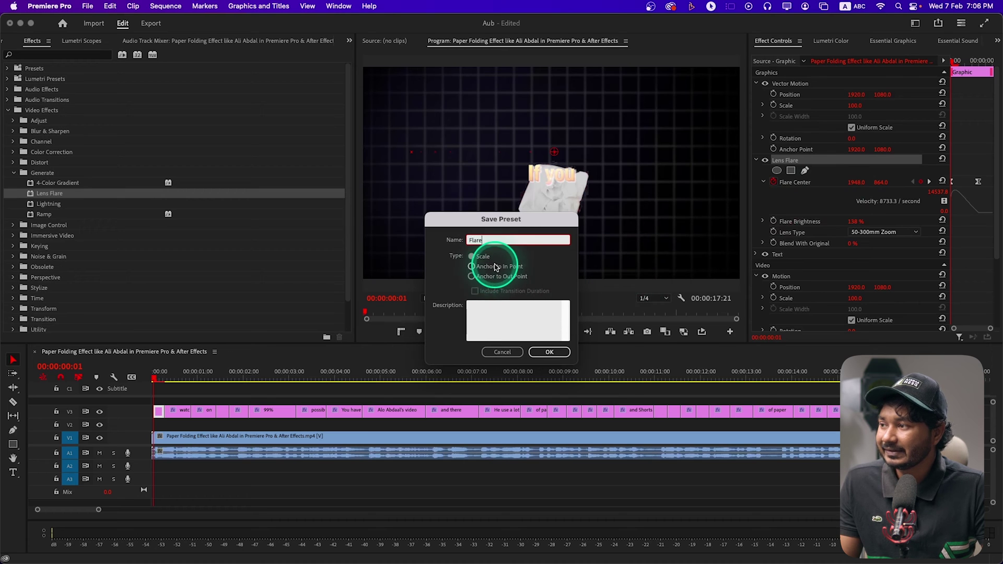
left_click(514, 270)
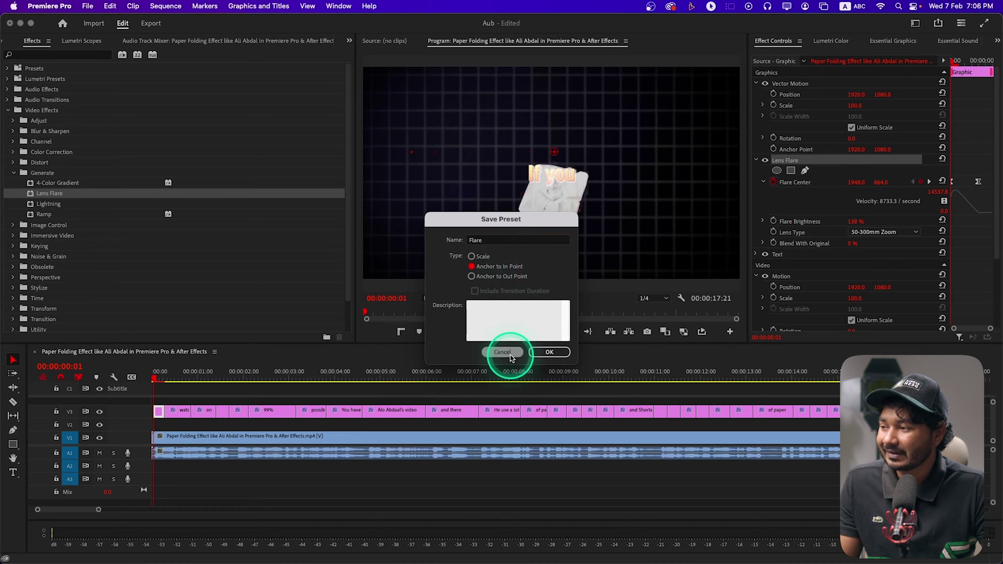
left_click(549, 353)
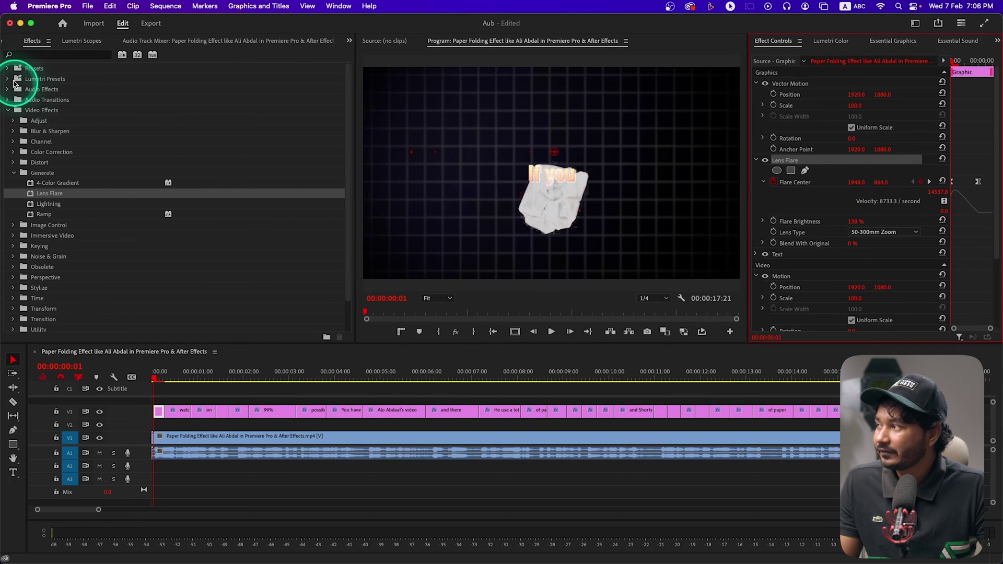
- Locate the saved Flare preset and delete the existing Lens Flare effect from the "If you" graphic
left_click(8, 69)
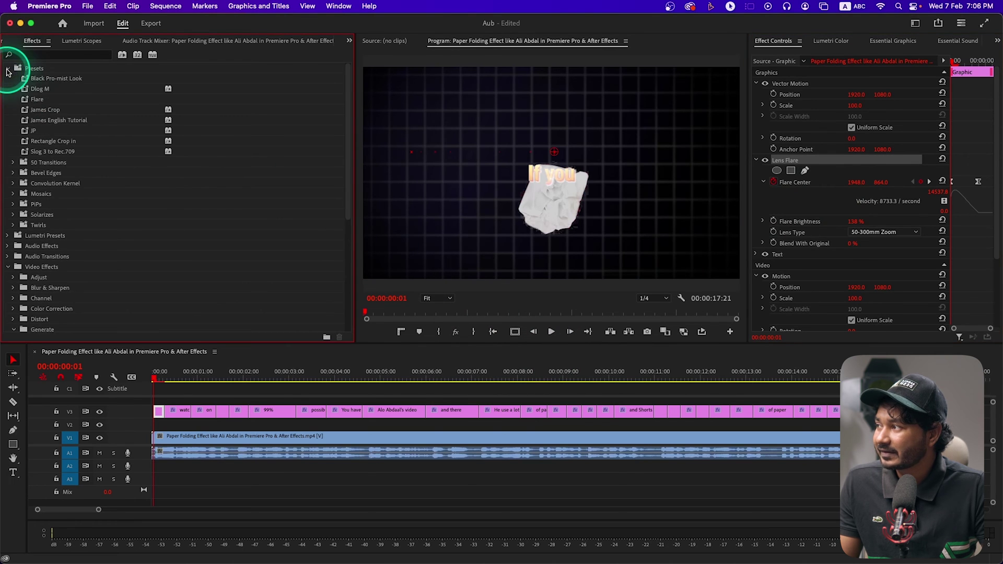
left_click(46, 98)
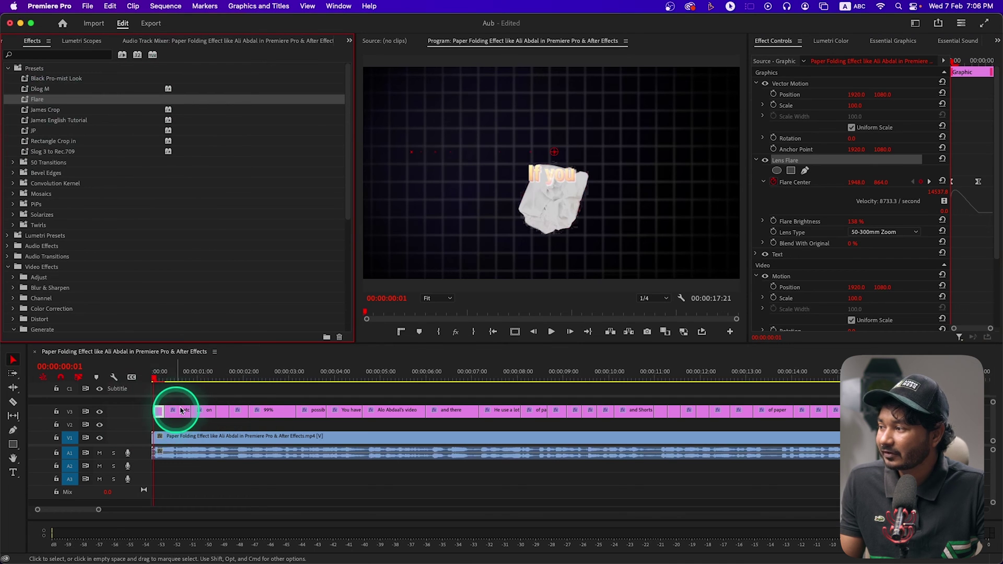
left_click(158, 412)
left_click(804, 160)
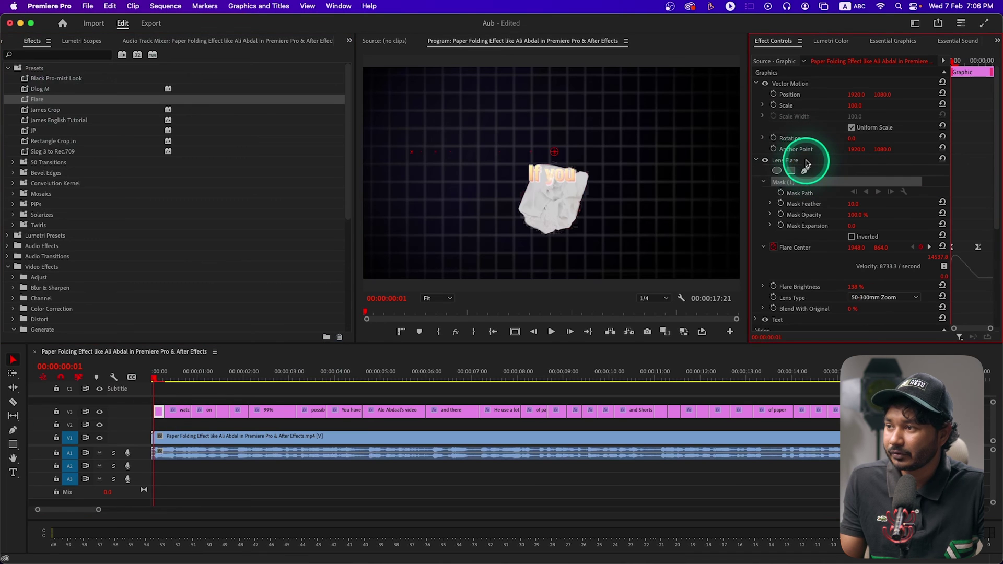
key("Delete")
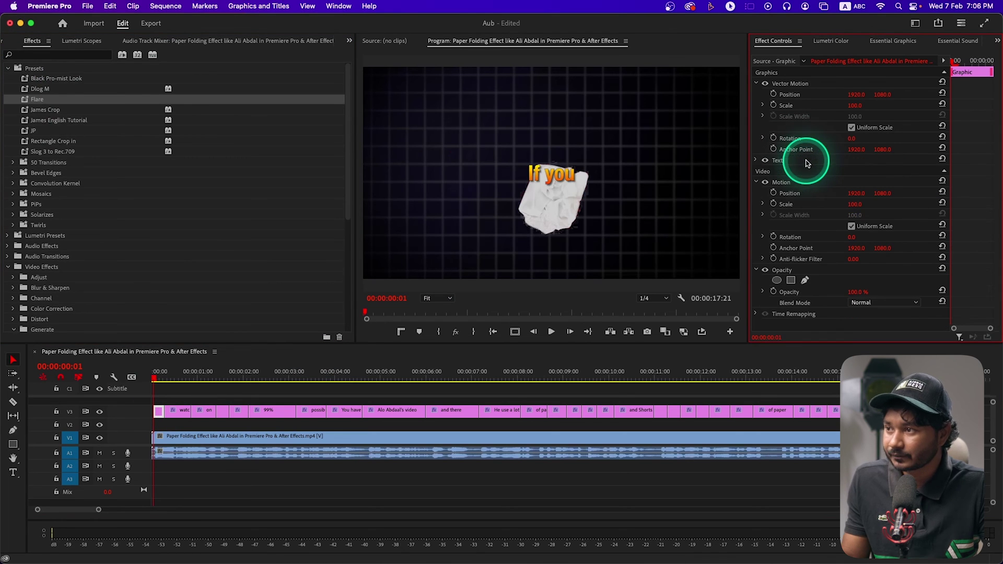
- Select every text graphic on V3 with the single-track forward select tool and apply the Flare preset to them all
left_click(13, 373)
left_click(52, 372)
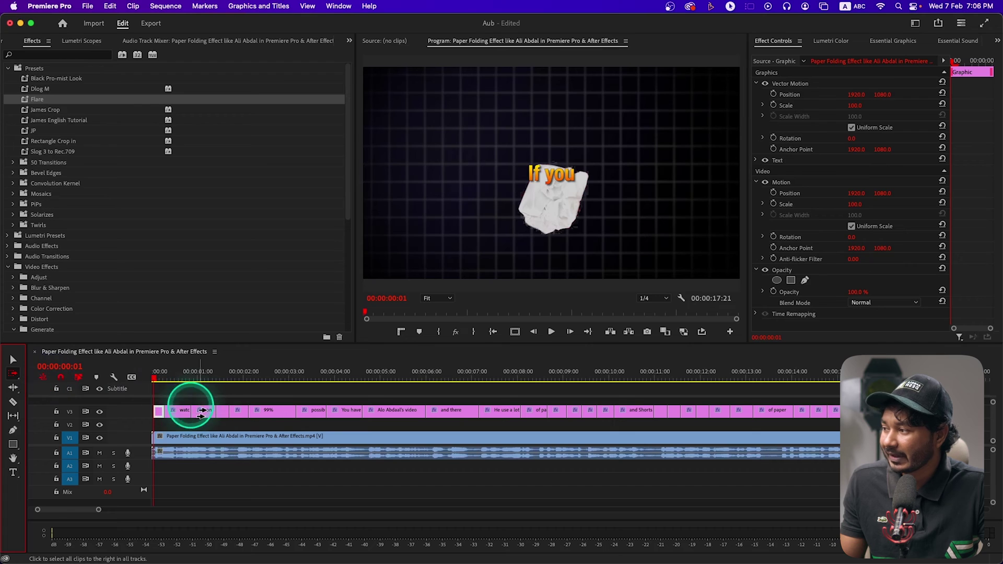
left_click(156, 412)
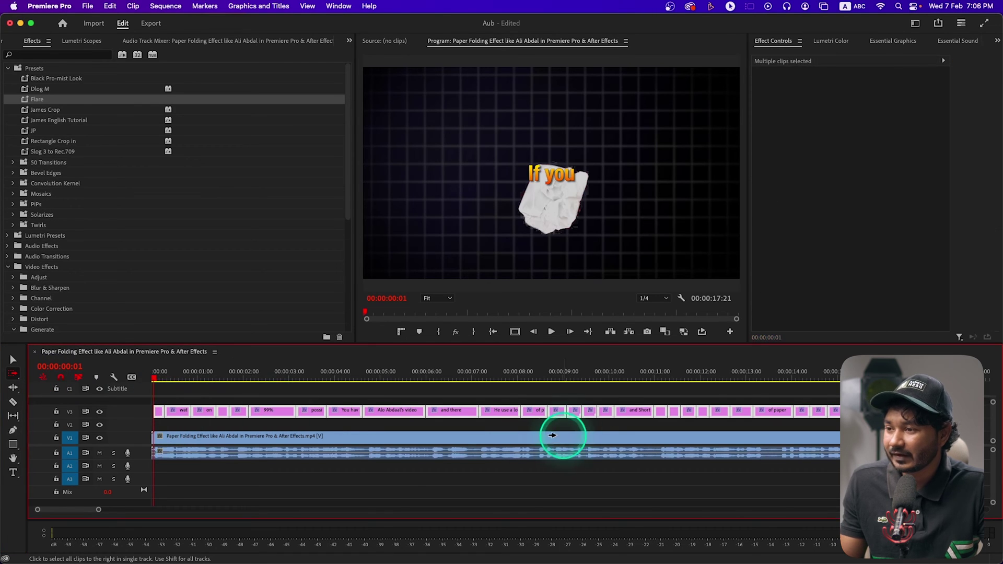
key("v")
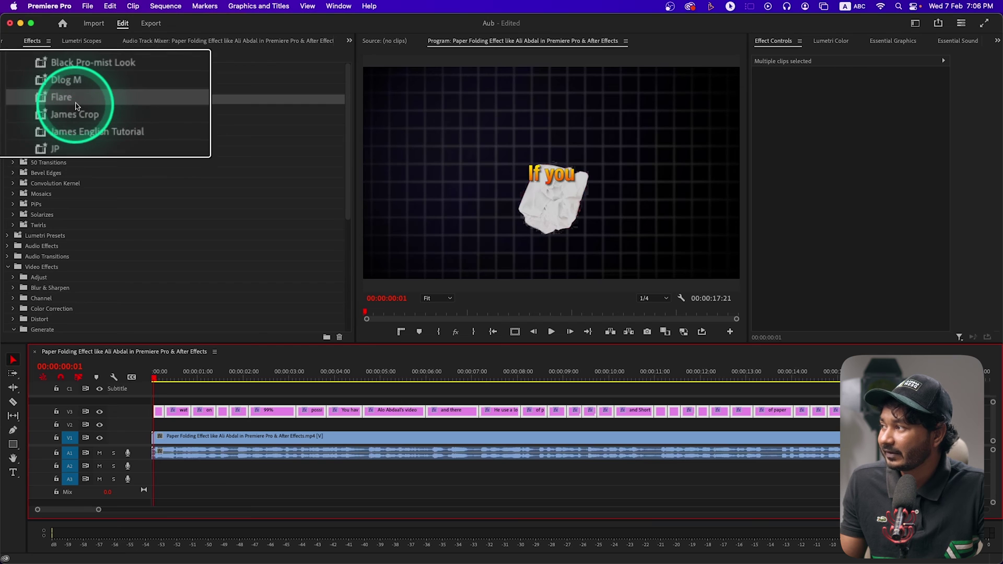
left_click_drag(47, 101, 242, 415)
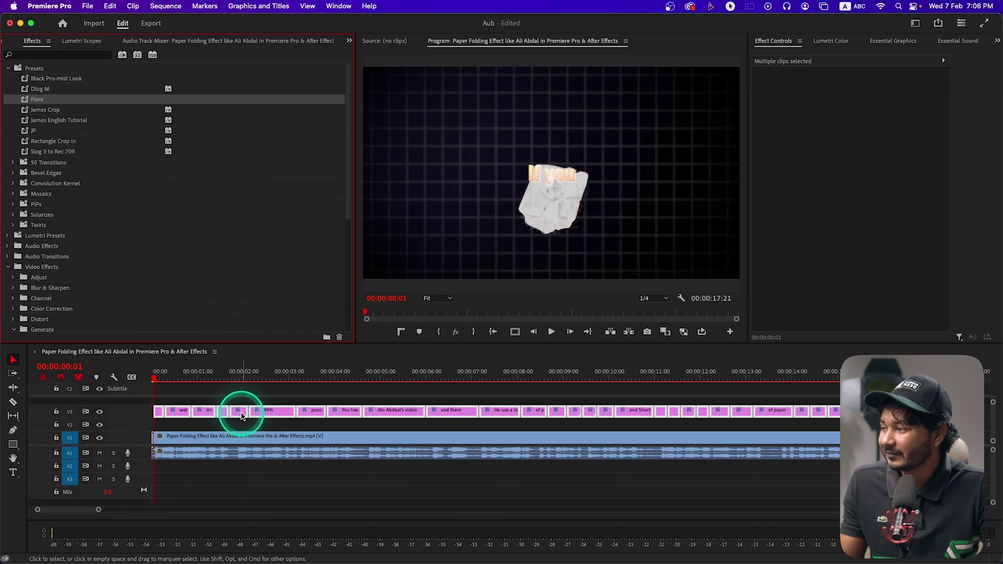
- Play the sequence from 00:00:00:00 to review the animated flare on the text graphics
left_click_drag(163, 376, 134, 376)
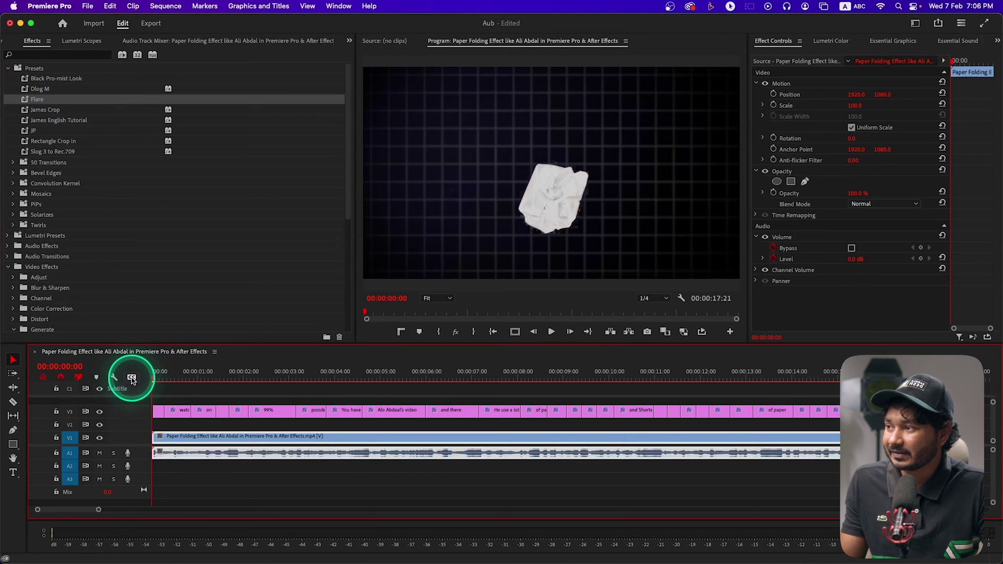
key("space")
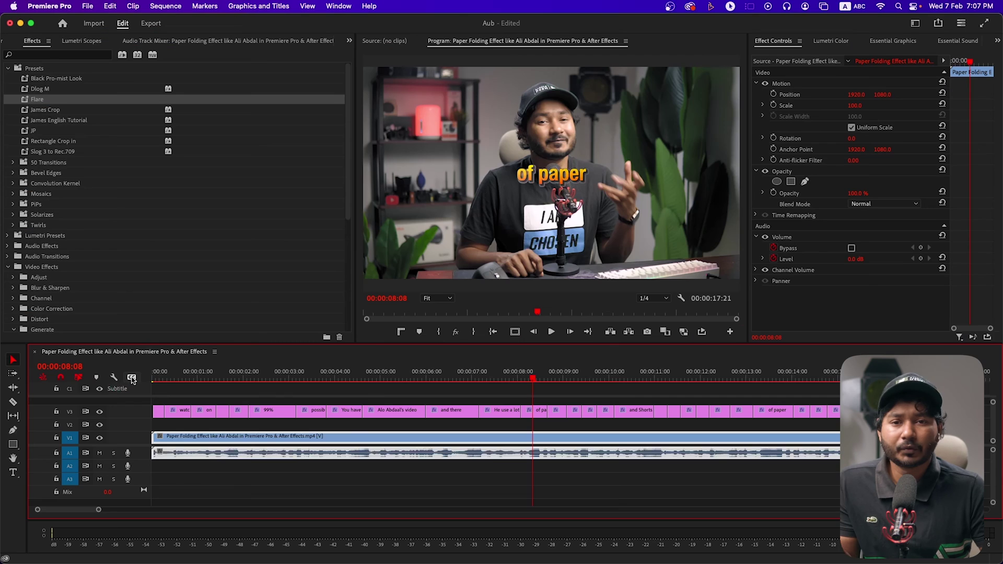
left_click(132, 378)
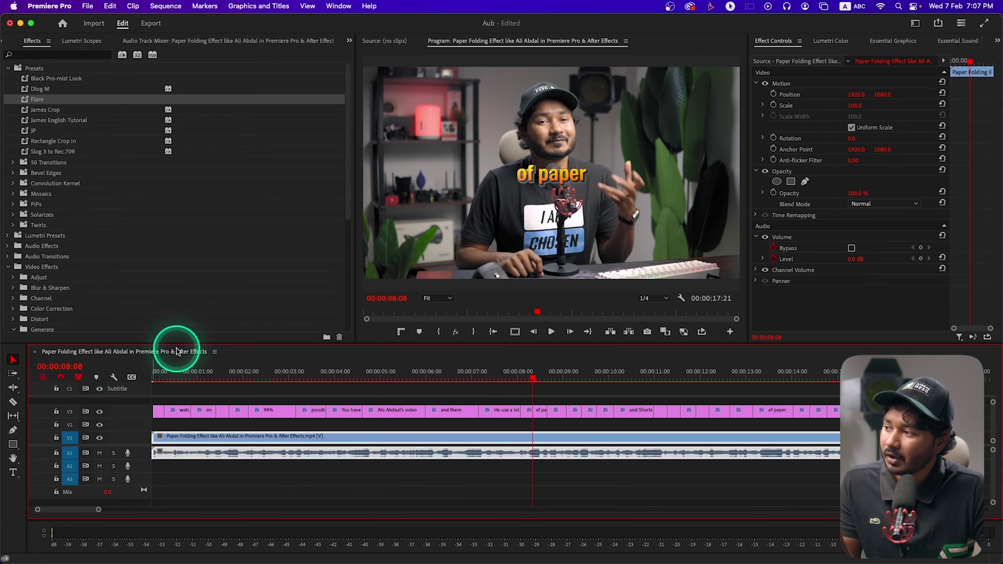
- Nest all the text graphics on V3 as "Nested Sequence 01" and play the result from 00:00:08:08
left_click_drag(835, 470, 137, 407)
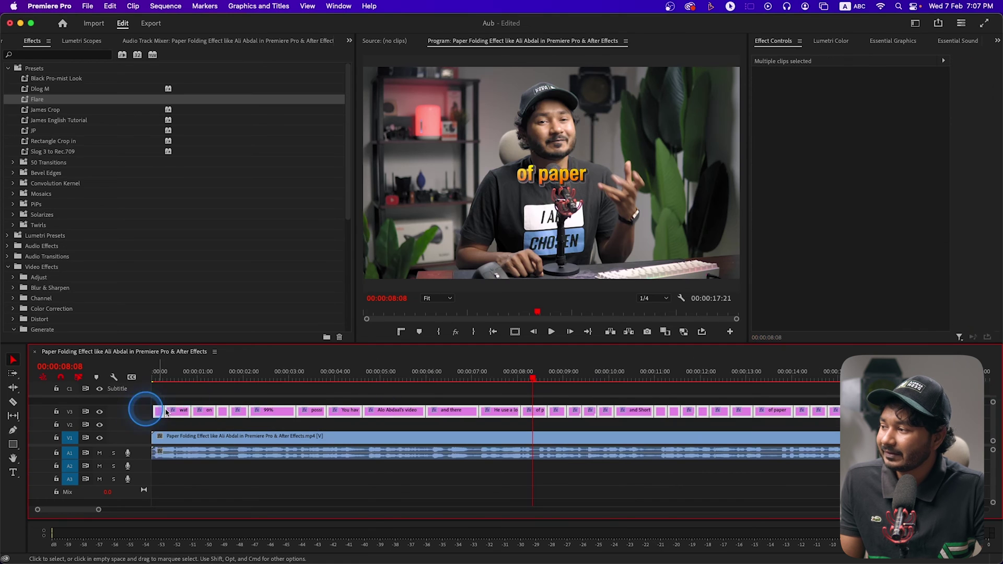
right_click(184, 406)
left_click(227, 307)
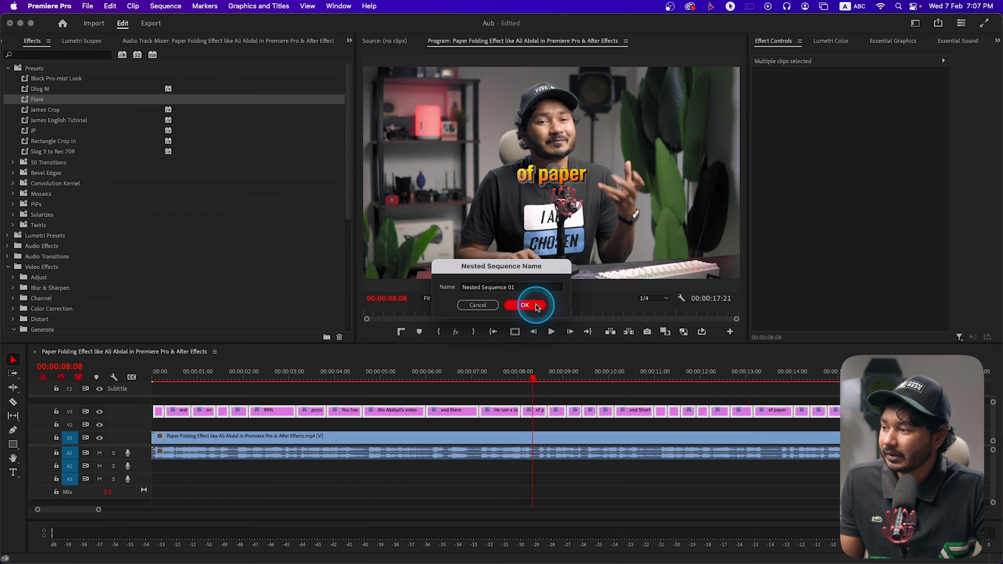
left_click(537, 305)
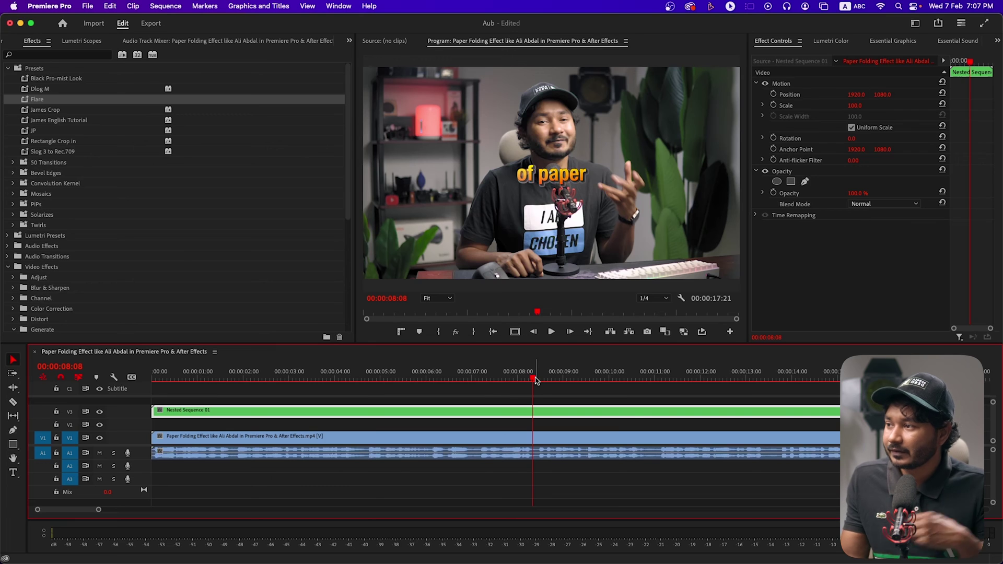
key("space")
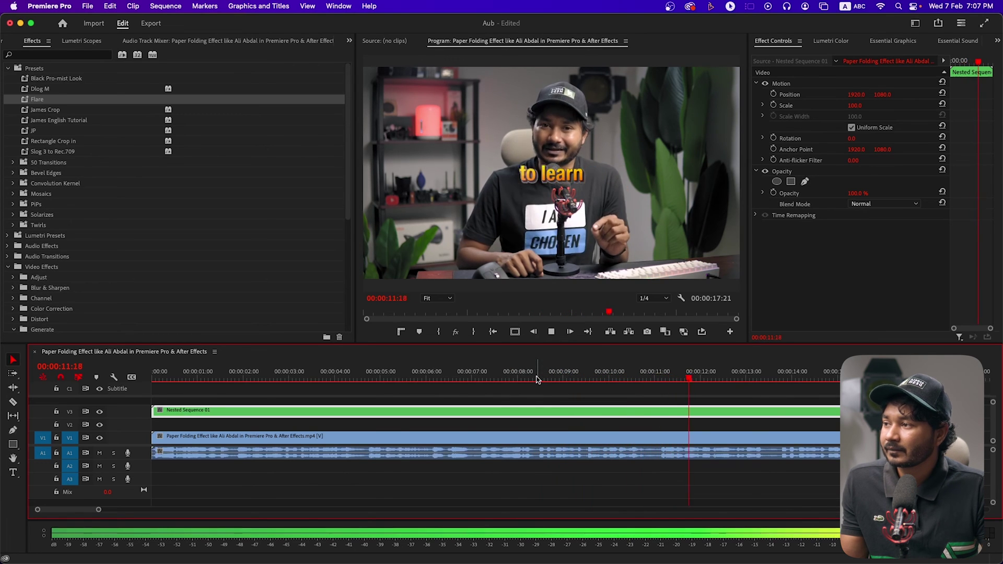
key("space")
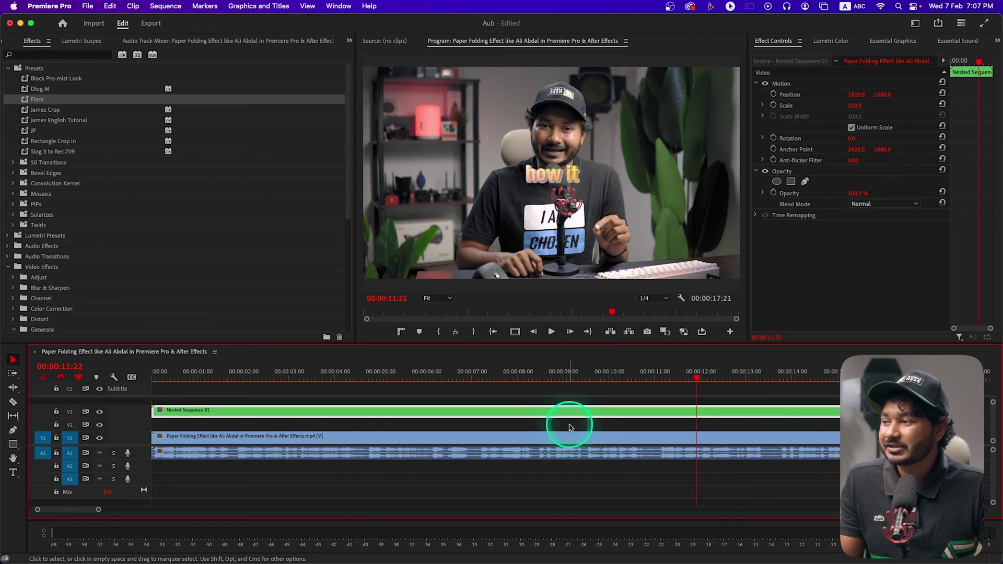
- Lower the nested captions to a vertical Position of 1879 and play the sequence from 00:00:00:00
left_click_drag(882, 94, 887, 94)
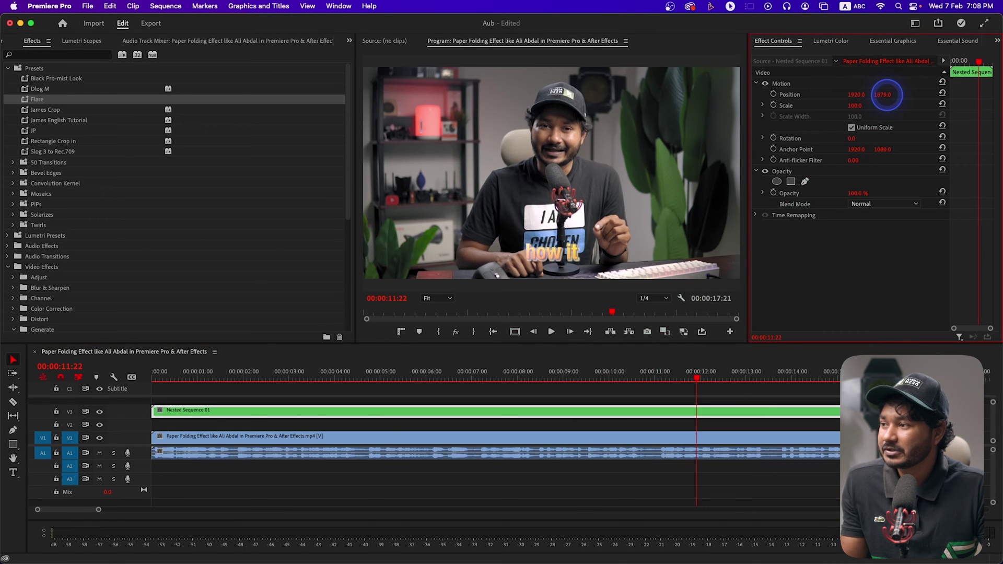
left_click(151, 379)
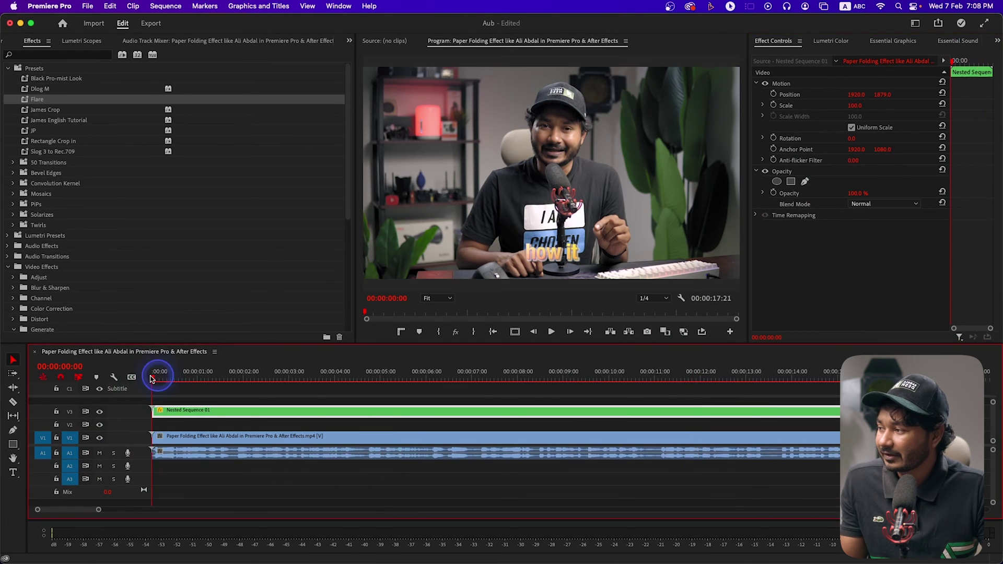
key("space")
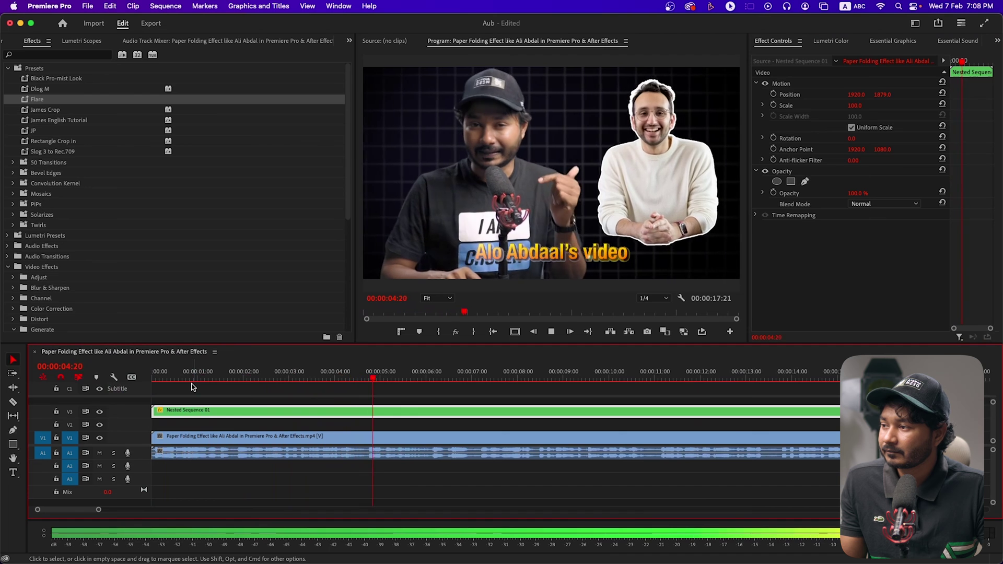
key("space")
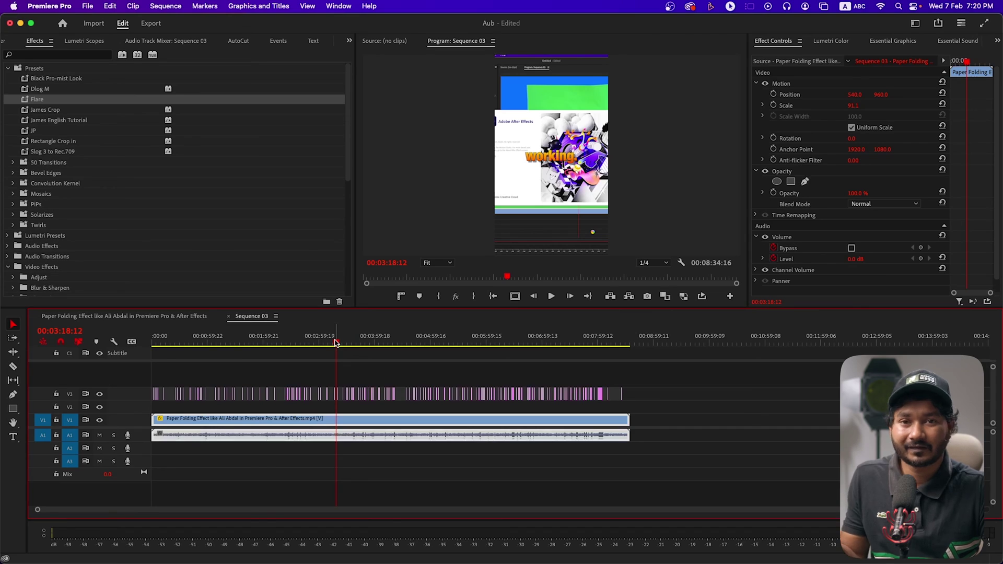
- In Sequence 03, select every text graphic on V3 and apply the Flare preset to them all
left_click_drag(700, 402, 446, 374)
left_click(369, 341)
left_click(377, 345)
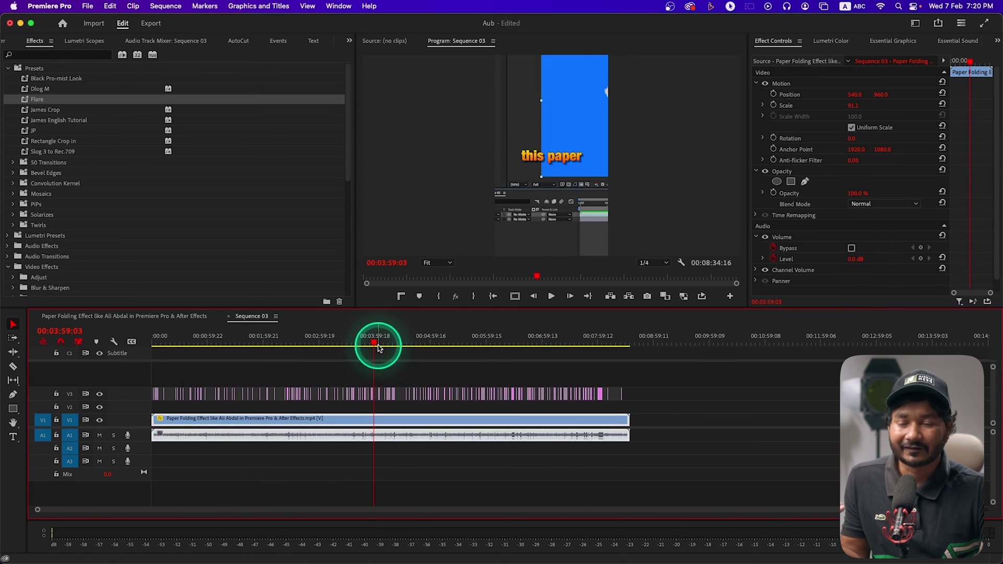
left_click_drag(700, 419, 75, 373)
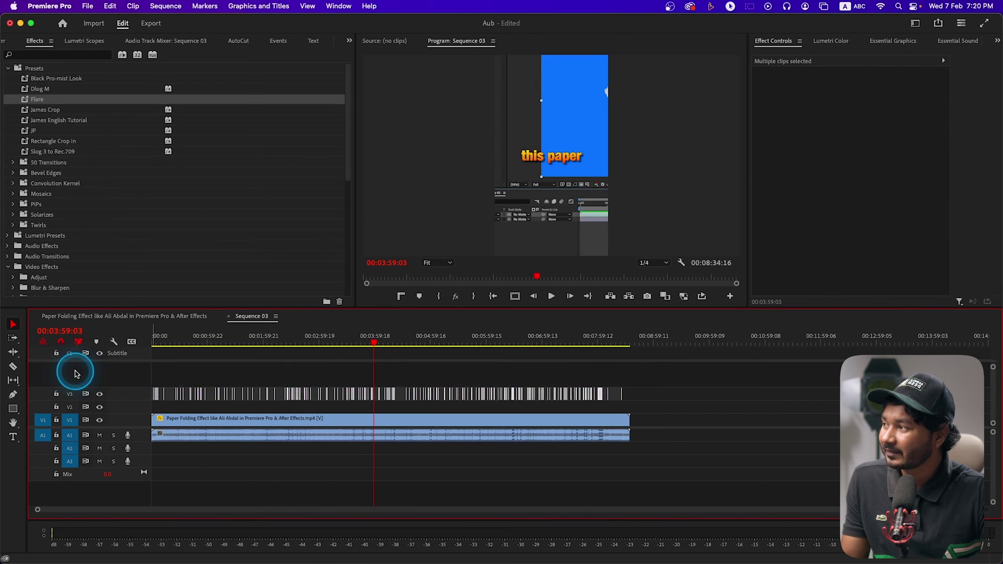
left_click(47, 102)
left_click(402, 392)
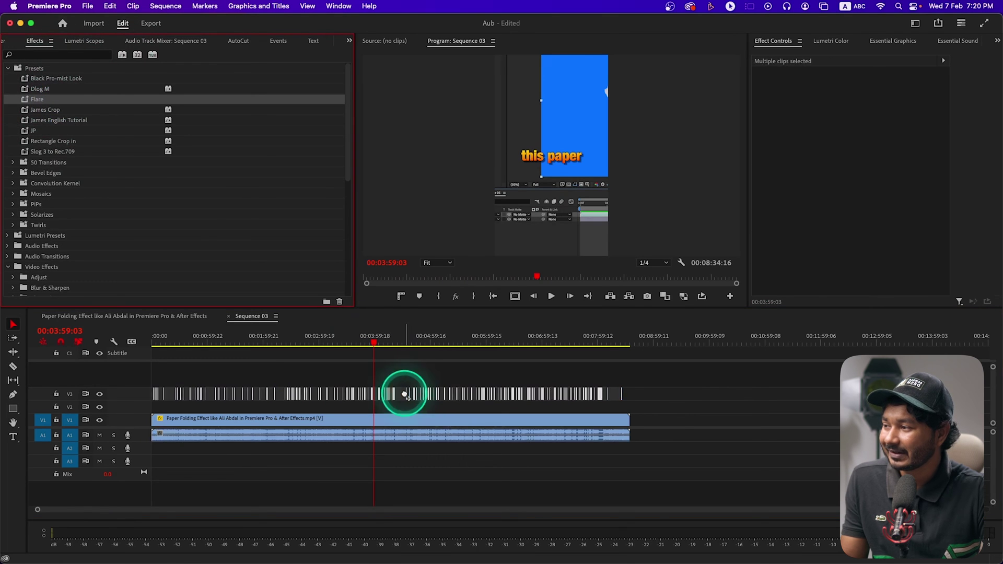
- Play Sequence 03 from about 00:03:55 to review the flare on the captions
left_click(369, 337)
key("space")
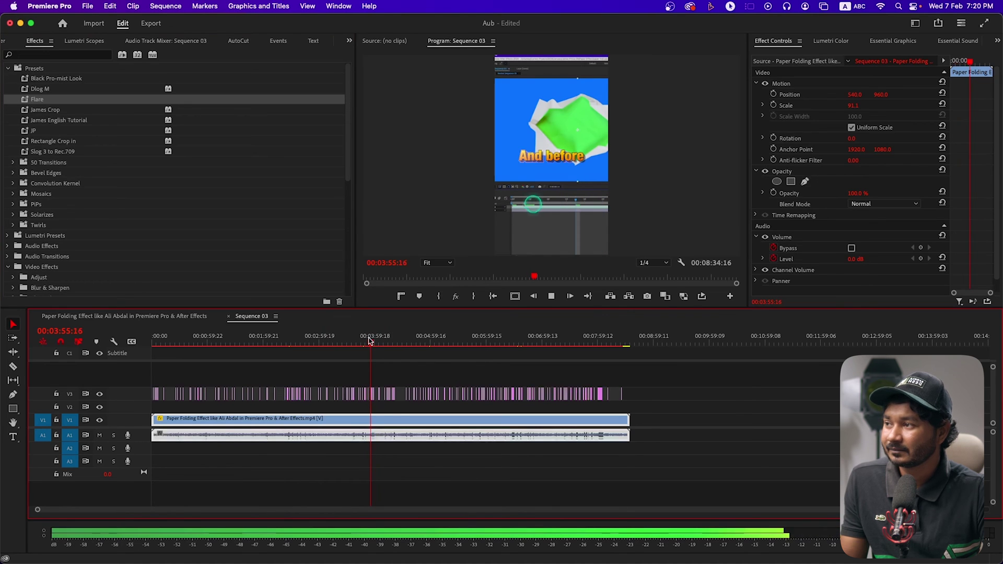
key("space")
- Nest all the text graphics on V3 of Sequence 03 as "Nested Sequence 03"
left_click_drag(648, 399, 298, 399)
right_click(297, 399)
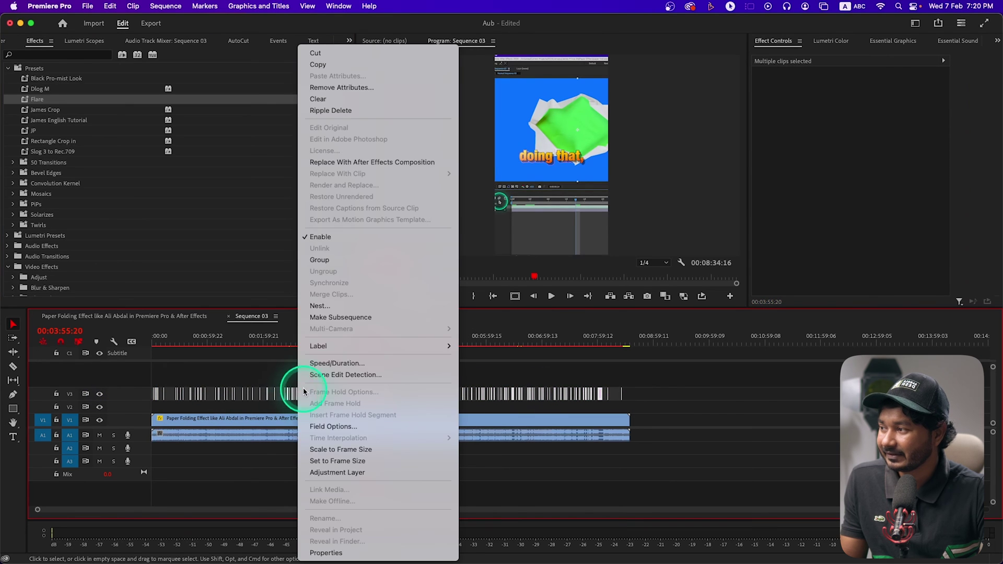
left_click(314, 305)
left_click(517, 305)
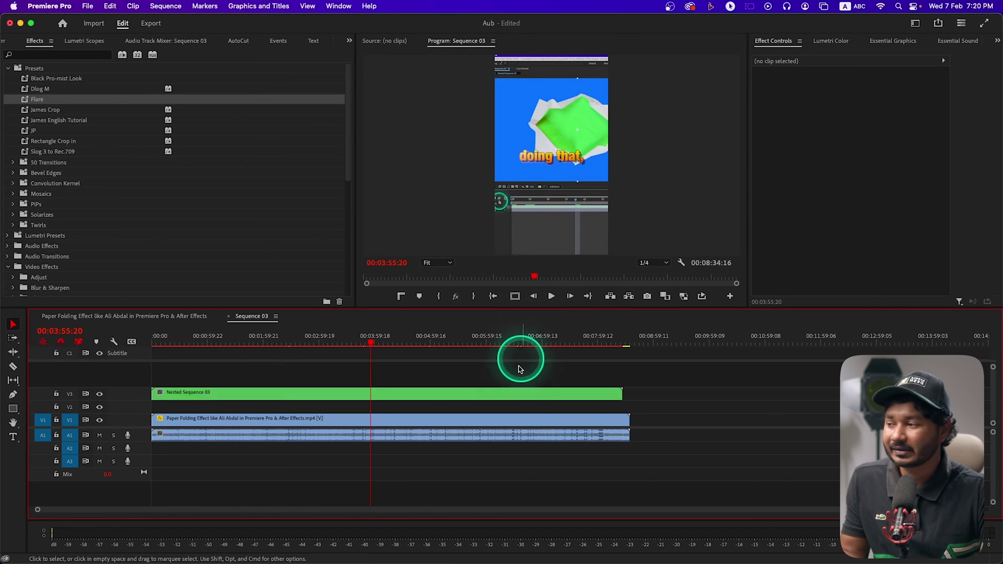
- Lower Nested Sequence 03 to a vertical Position of 1702 and play the sequence to check the captions
left_click(512, 393)
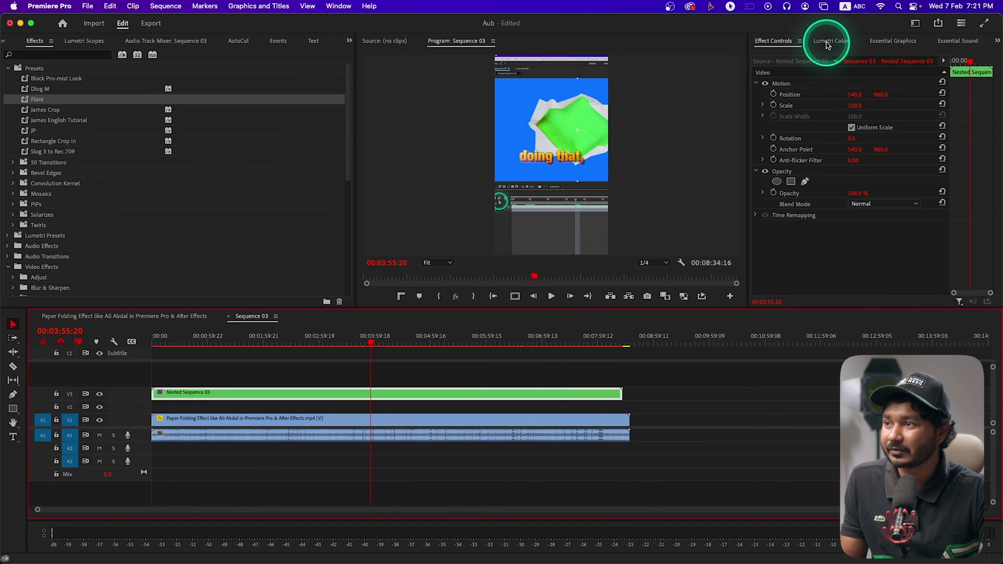
mouse_move(880, 99)
left_mouse_down()
mouse_move(815, 58)
mouse_move(890, 101)
left_mouse_up()
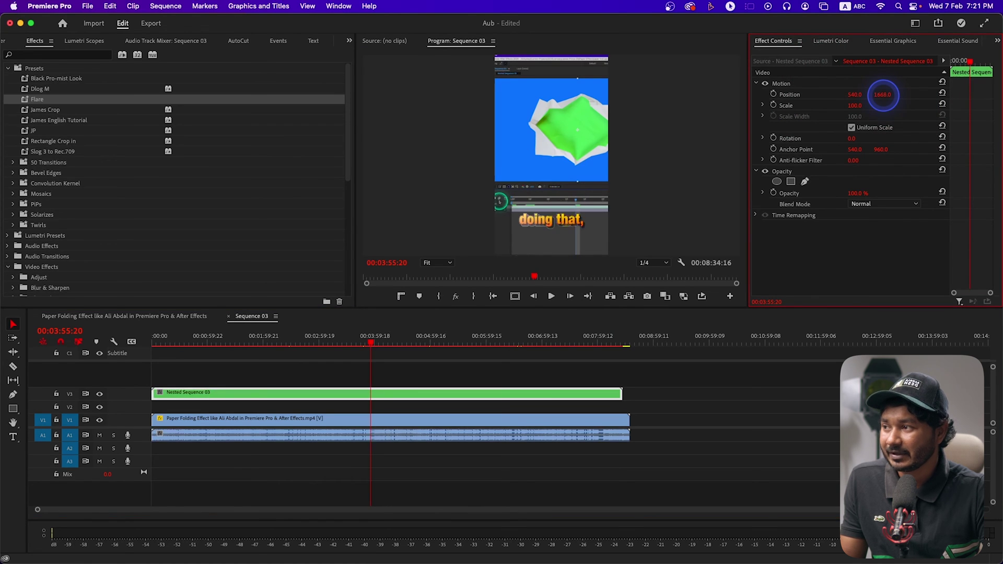
key("space")
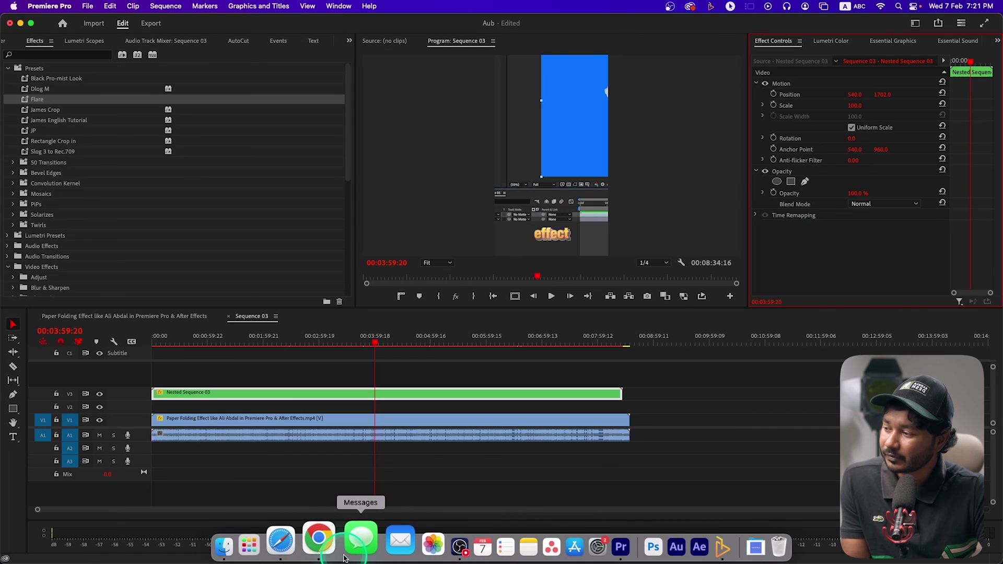
- Switch to Chrome and examine the Caption Text Effect Preset product page for its preview and list of included effects
left_click(329, 554)
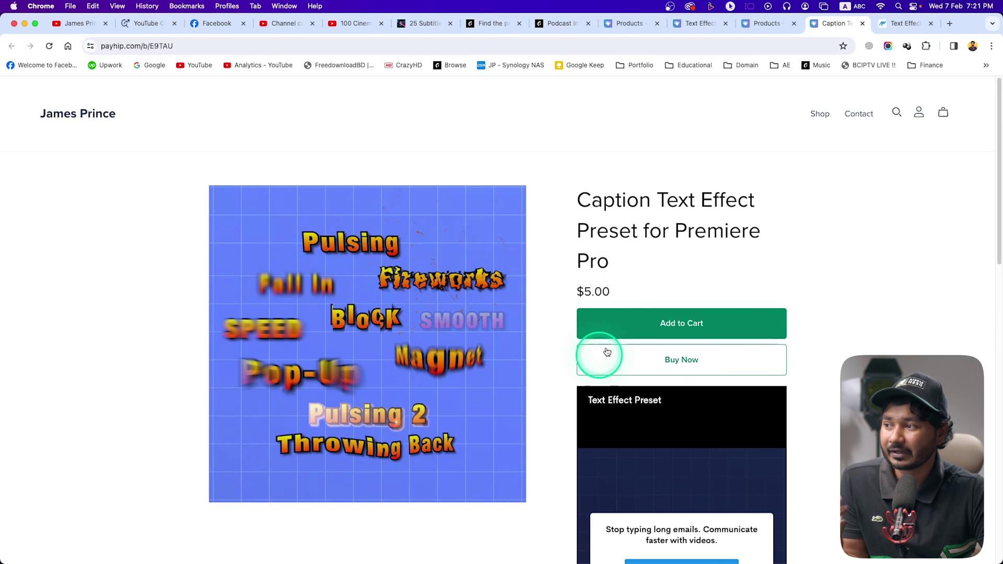
scroll(606, 313, "down", 1)
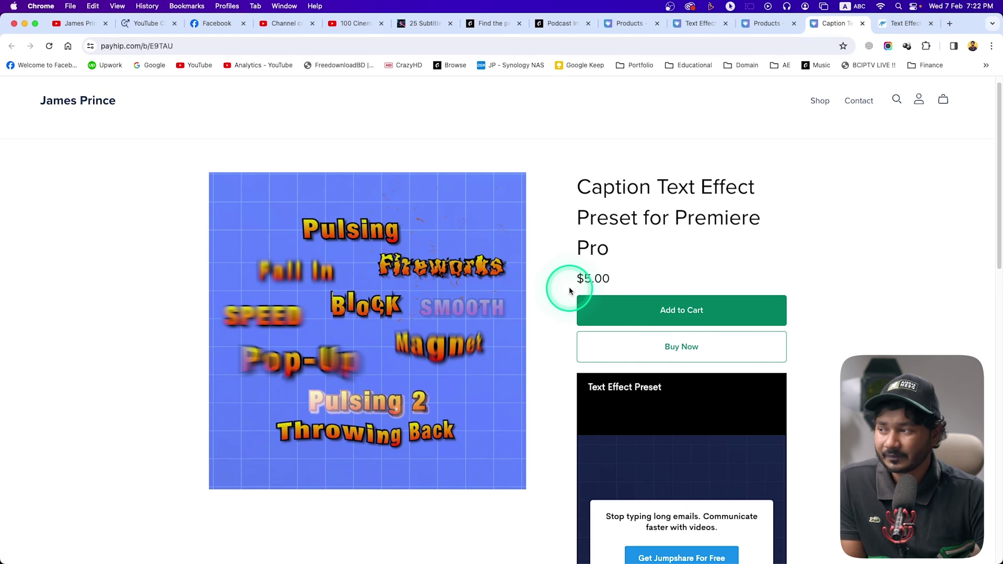
scroll(565, 345, "down", 2)
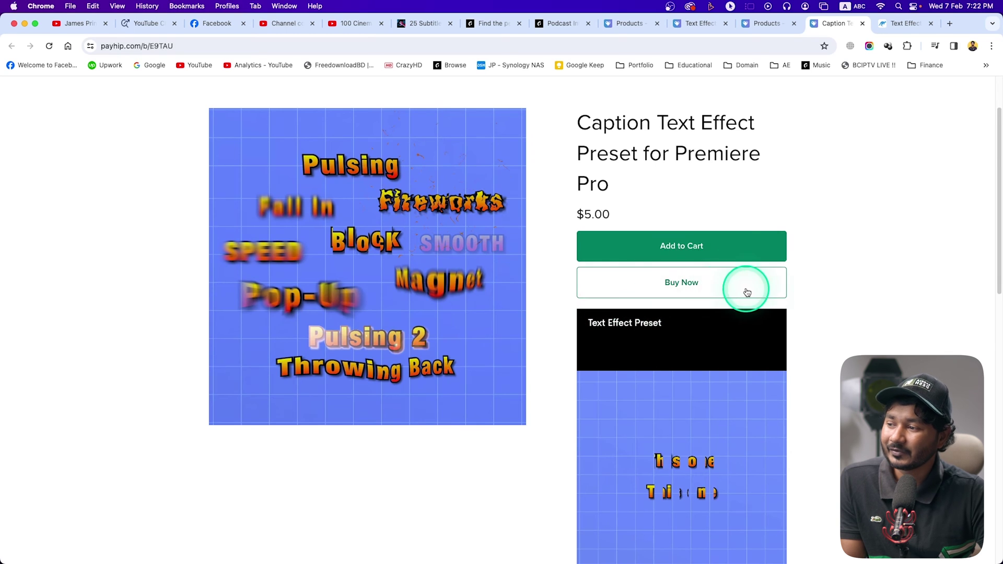
scroll(809, 298, "down", 4)
scroll(706, 377, "down", 5)
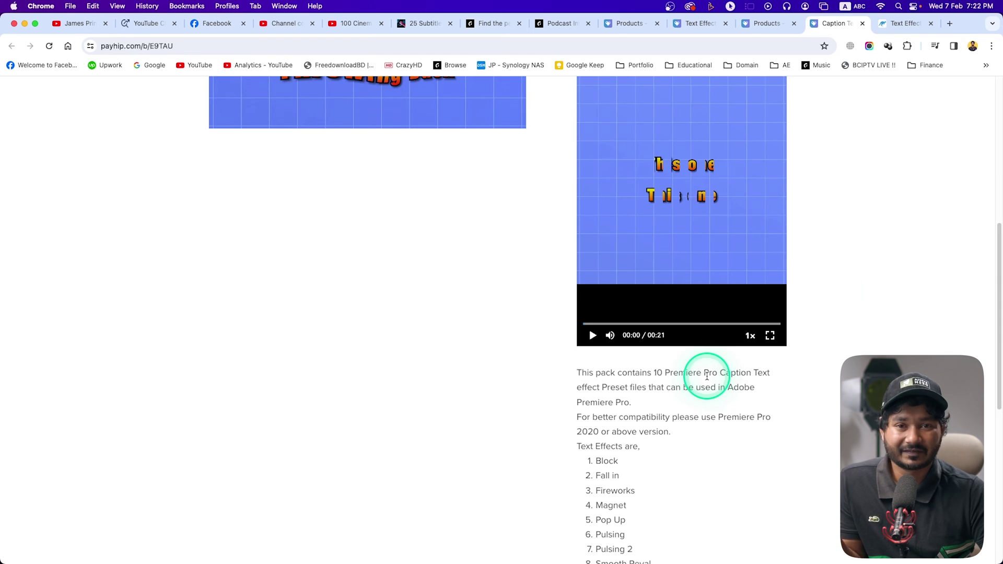
left_click(22, 28)
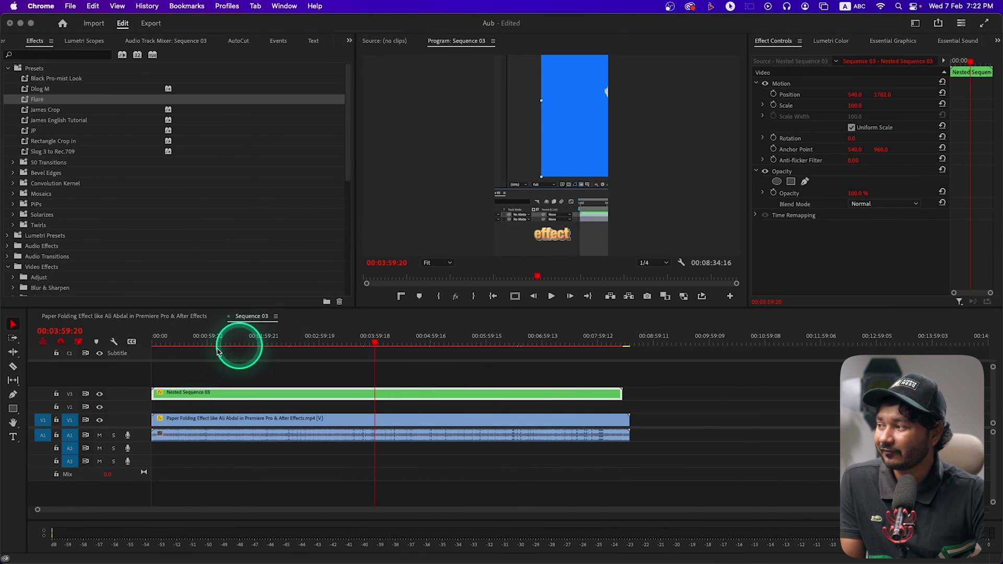
- Return to the Paper Folding Effect sequence in Premiere Pro and play its captions from about 00:00:06:20
left_click(126, 314)
left_click(126, 321)
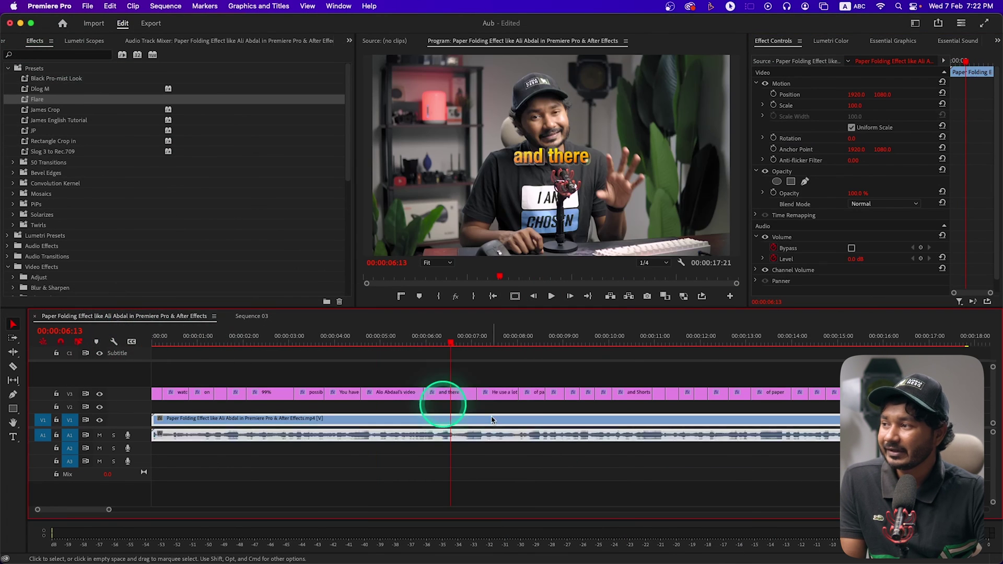
left_click(466, 341)
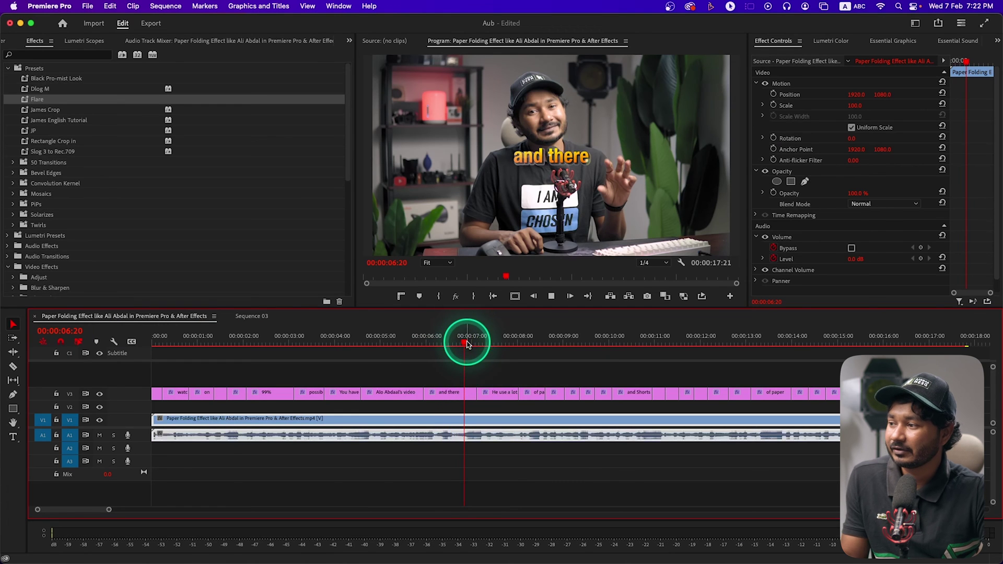
key("space")
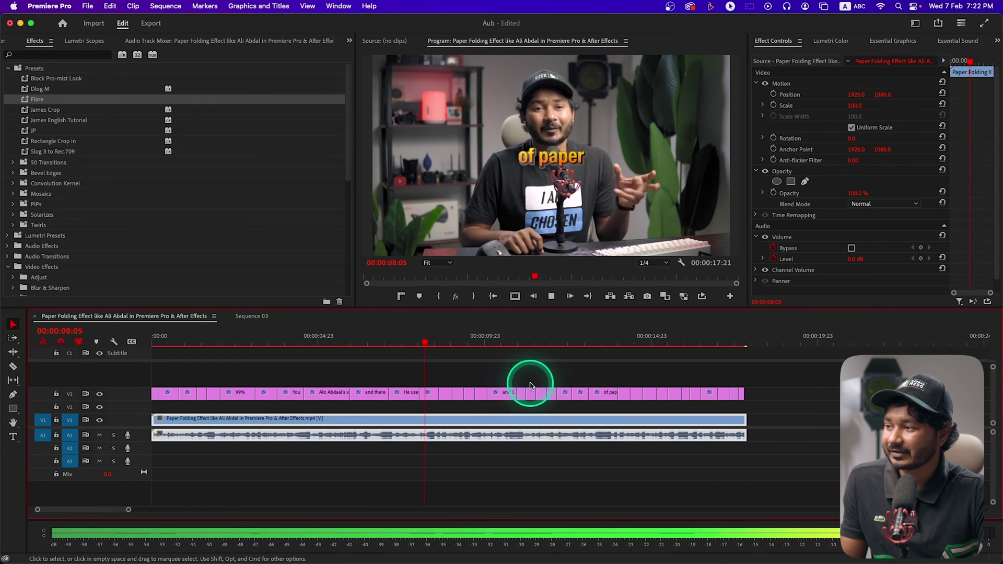
key("space")
- Select all the text graphics on V3 and remove only their Lens Flare effect, excluding Motion, Vector Motion, Opacity and Time Remapping
key("minus")
left_click_drag(792, 398, 89, 381)
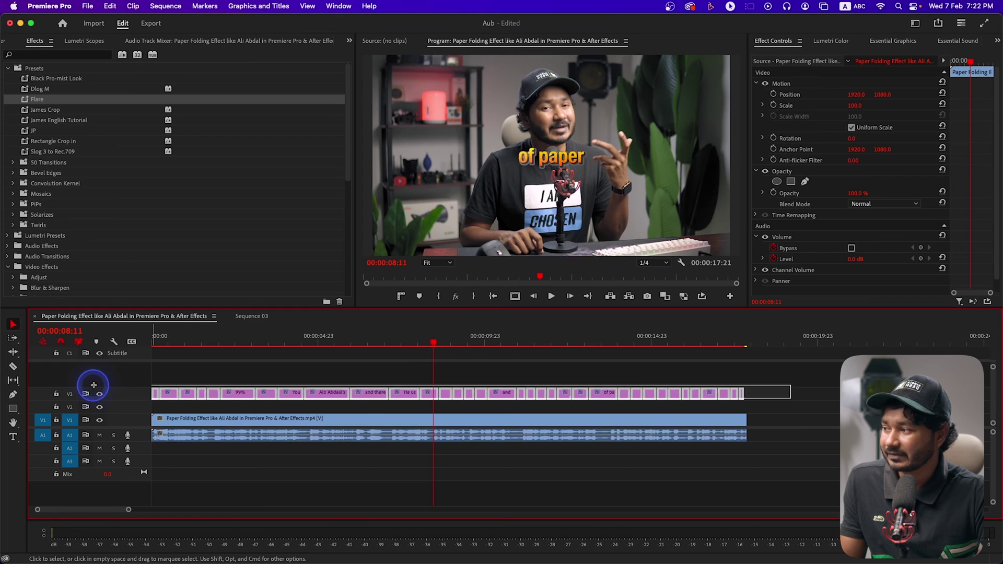
right_click(242, 397)
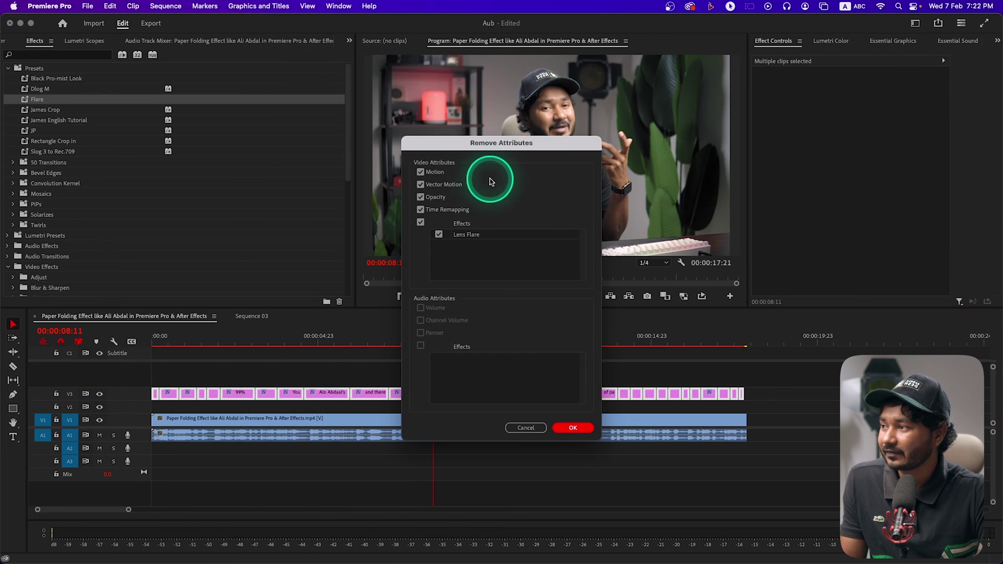
left_click(434, 174)
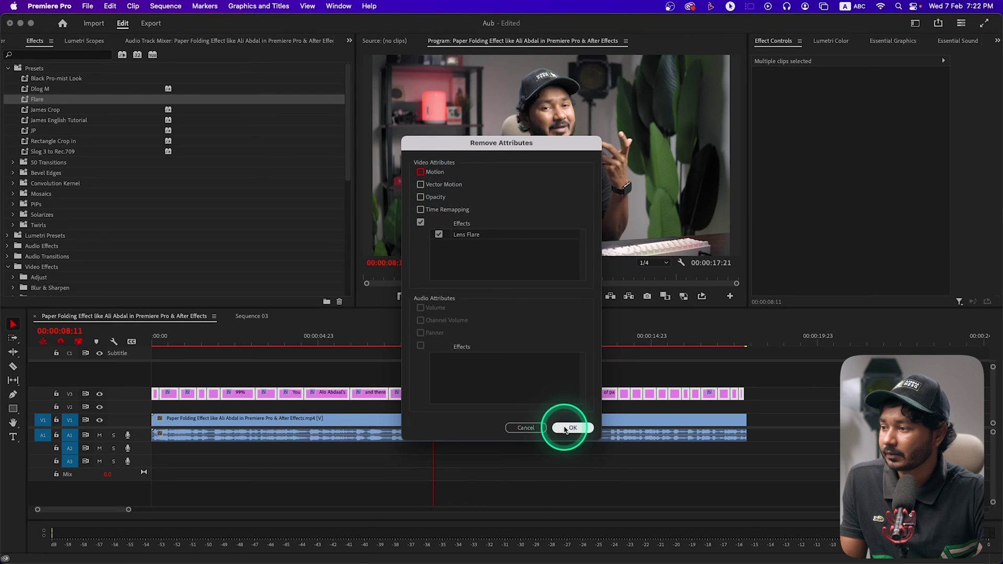
left_click(573, 428)
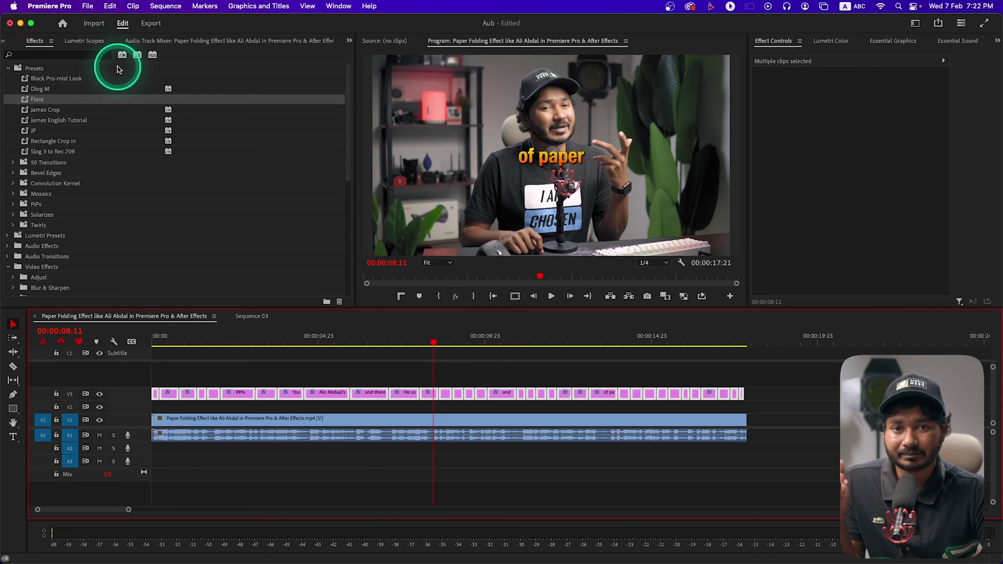
- Import the preset file "JP Caption Text Effect.prfpset" from the Pack folder and select its new preset bin
right_click(41, 42)
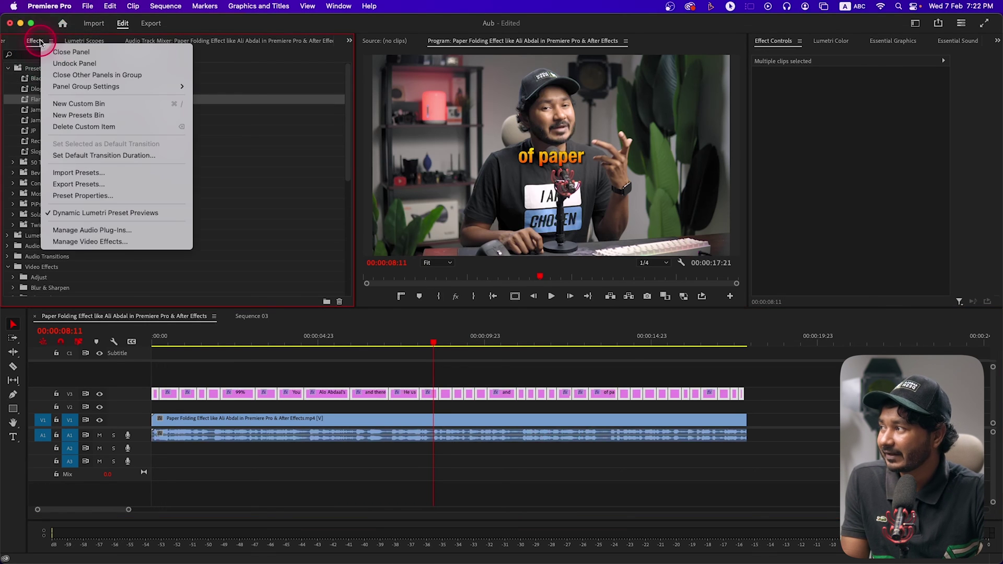
left_click(90, 173)
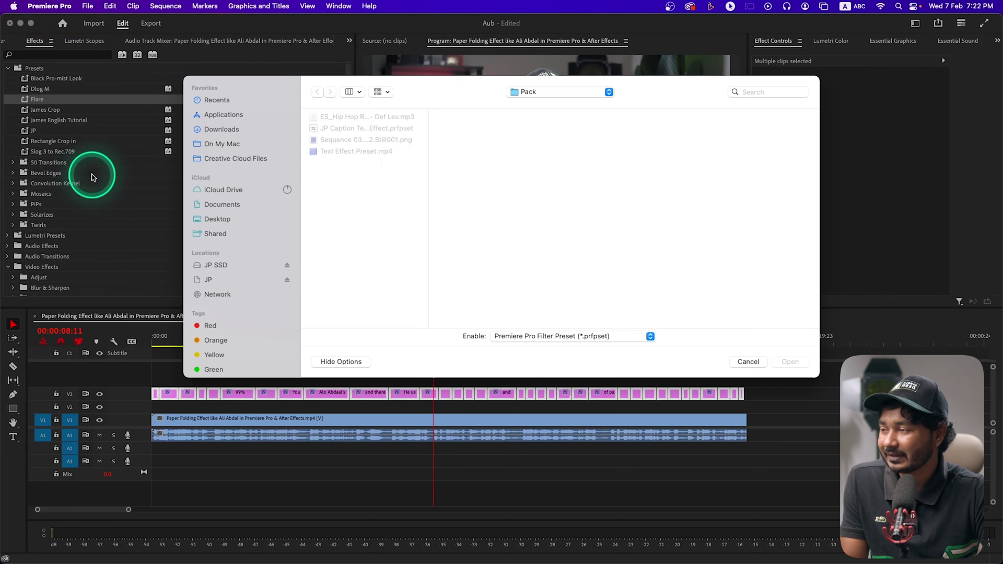
left_click(400, 129)
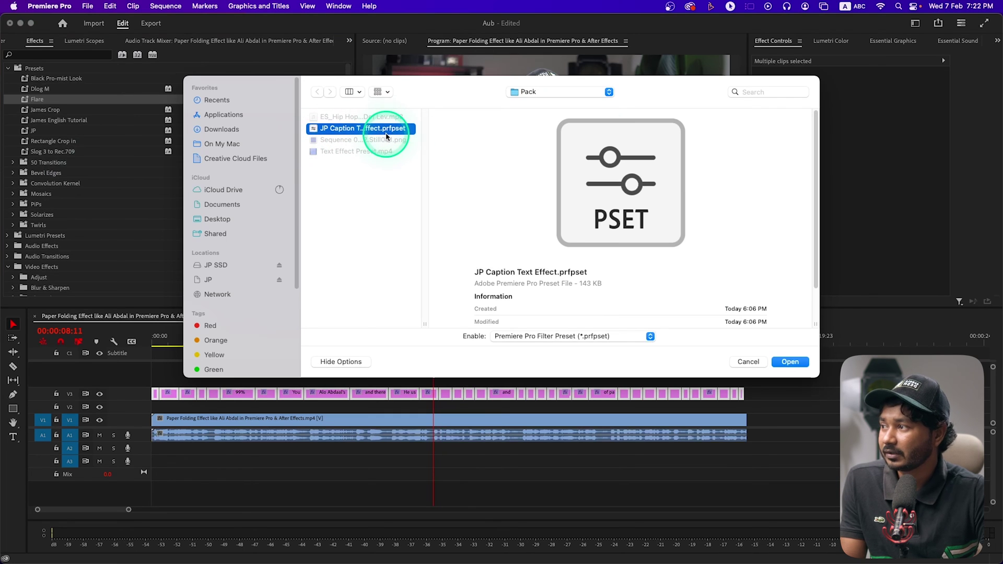
left_click(788, 362)
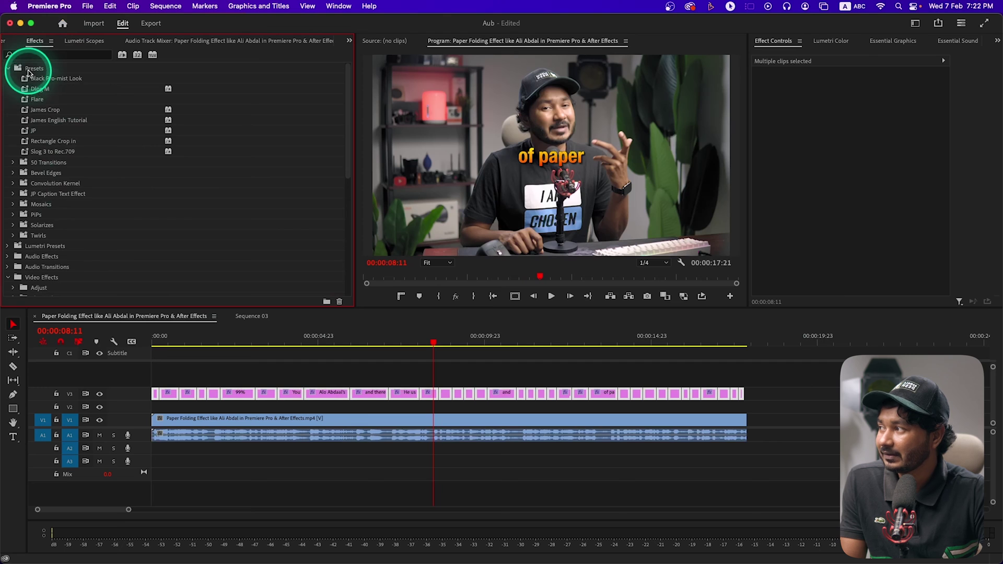
left_click(55, 195)
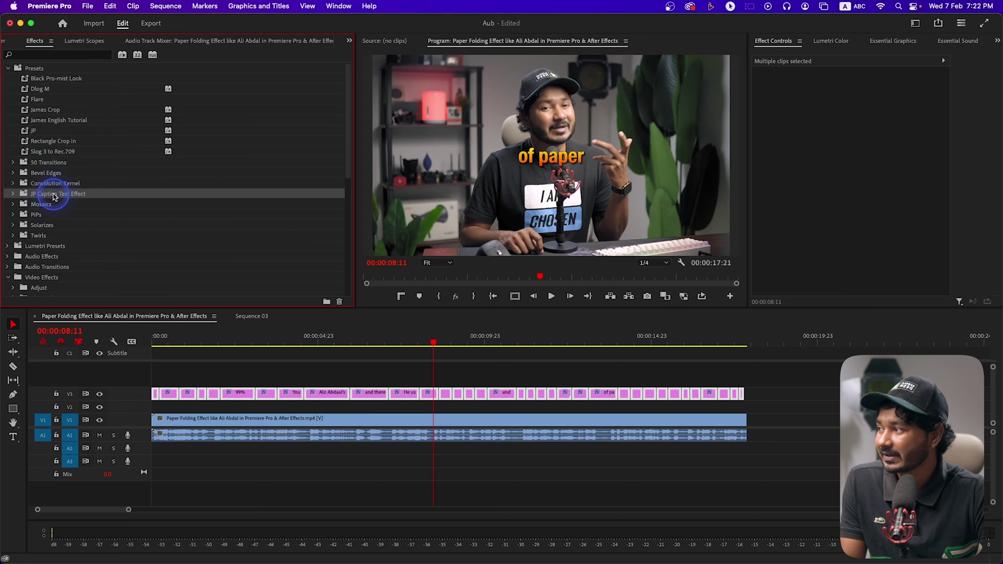
- Expand the JP Caption Text Effect preset bin and activate Track Select Forward with the playhead at the sequence start
left_click(13, 194)
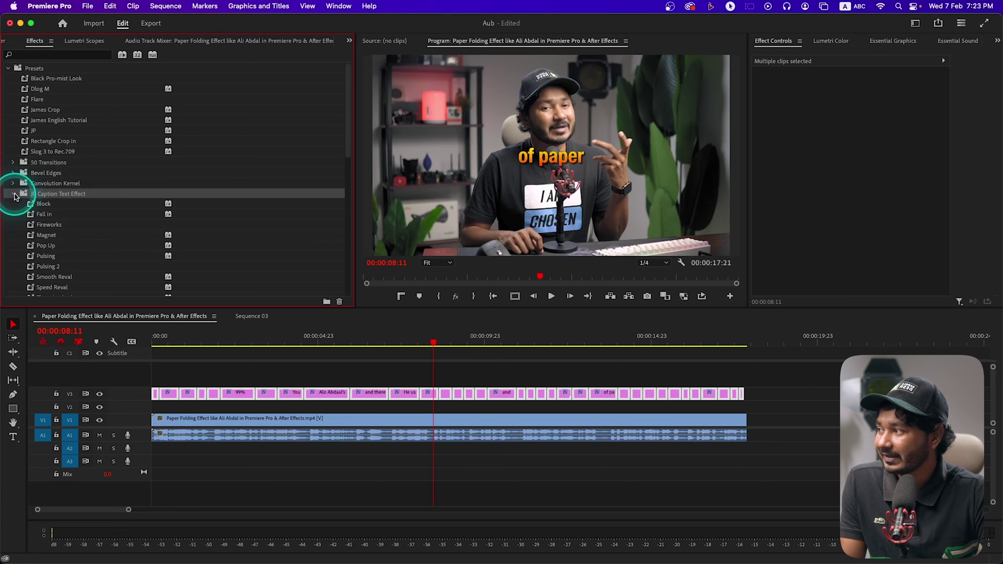
scroll(109, 206, "down", 3)
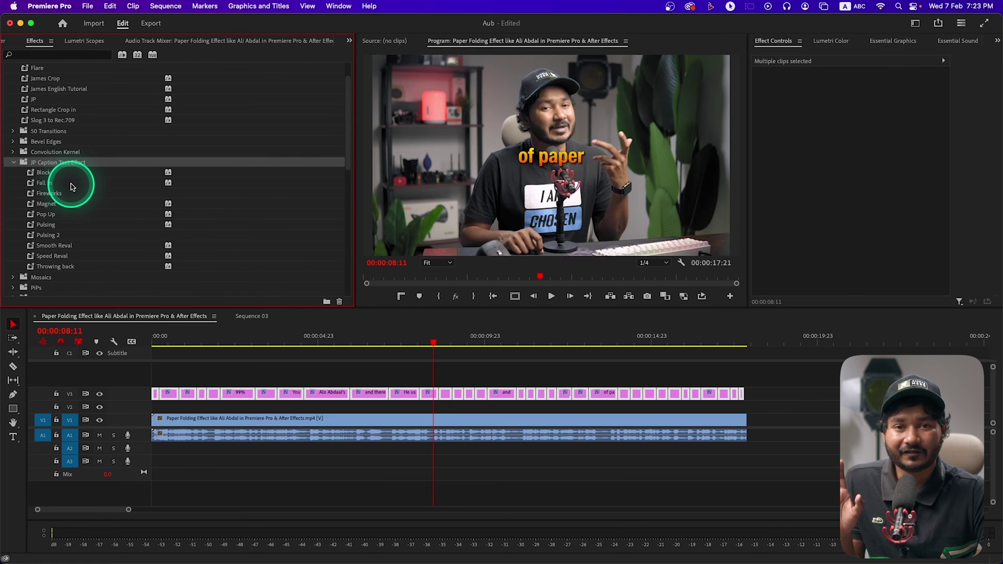
left_click(794, 400)
left_click_drag(174, 346, 152, 349)
key("a")
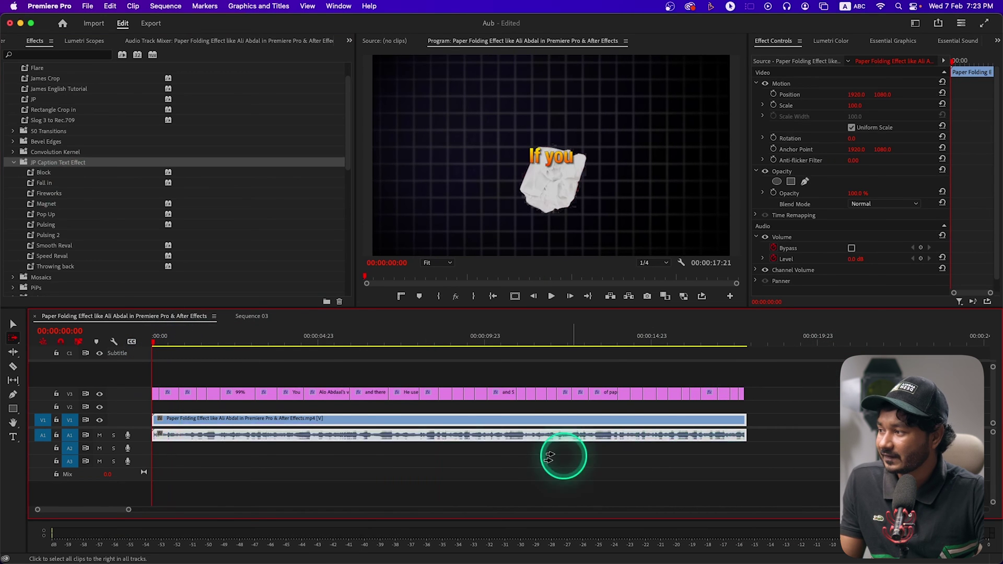
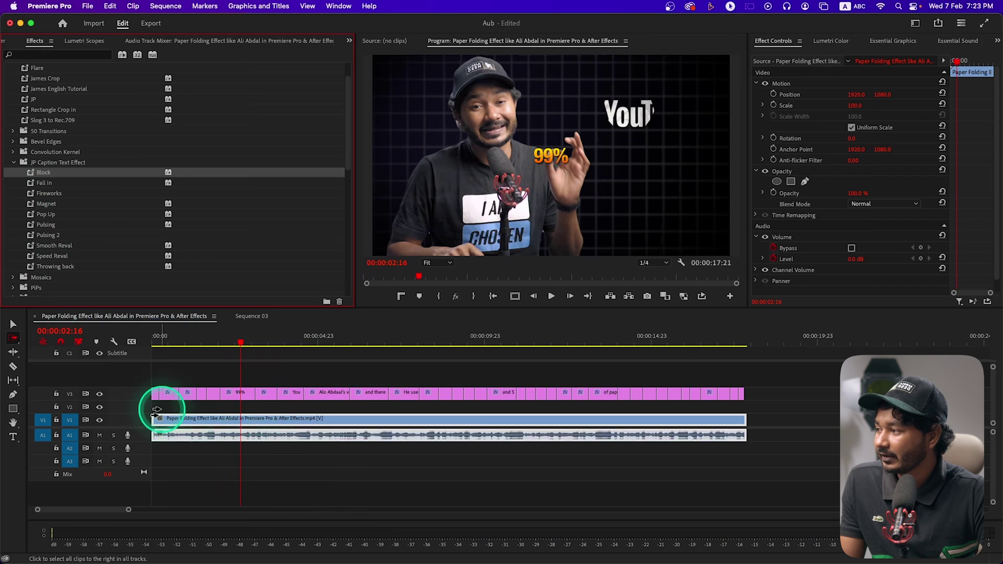
- Try the Fall in preset on all V3 captions and play the sequence from the start
left_click(152, 397, "shift")
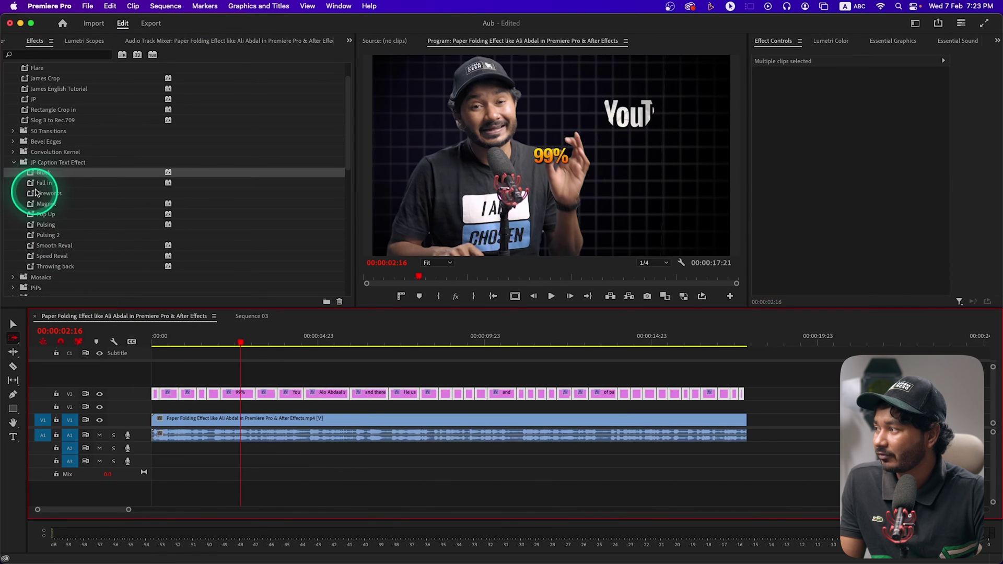
left_click_drag(39, 183, 60, 200)
left_click_drag(208, 410, 188, 393)
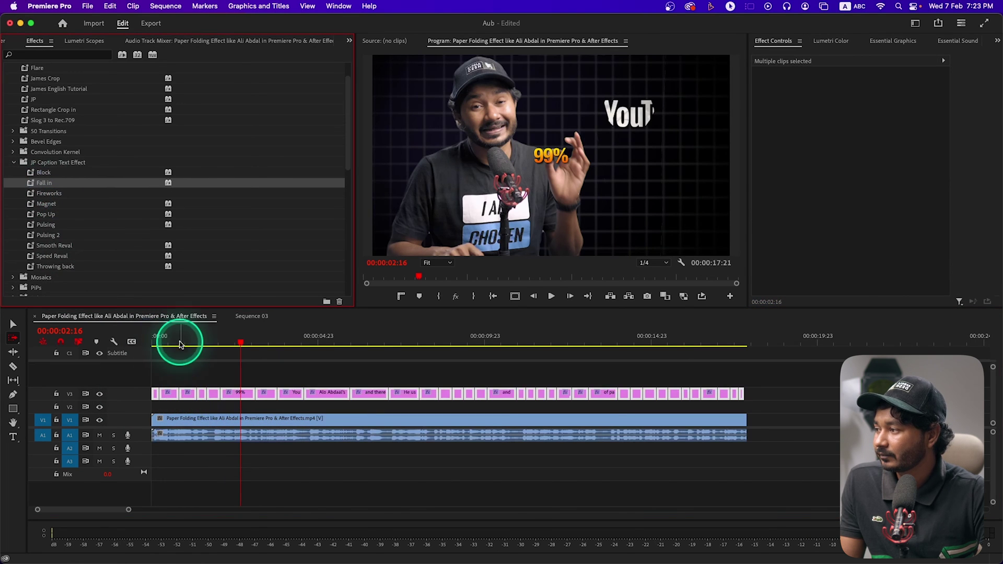
left_click_drag(174, 340, 134, 347)
key("space")
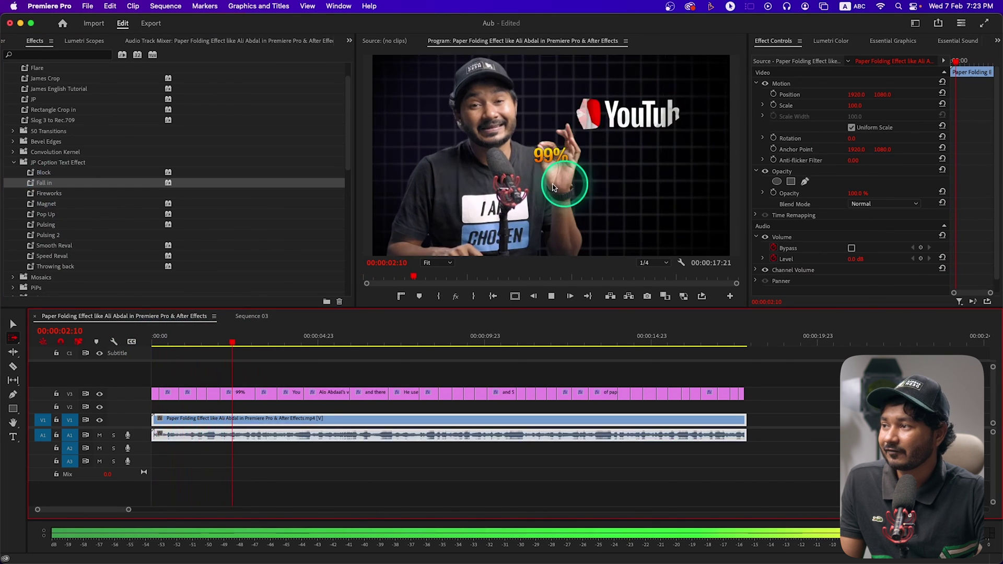
key("space")
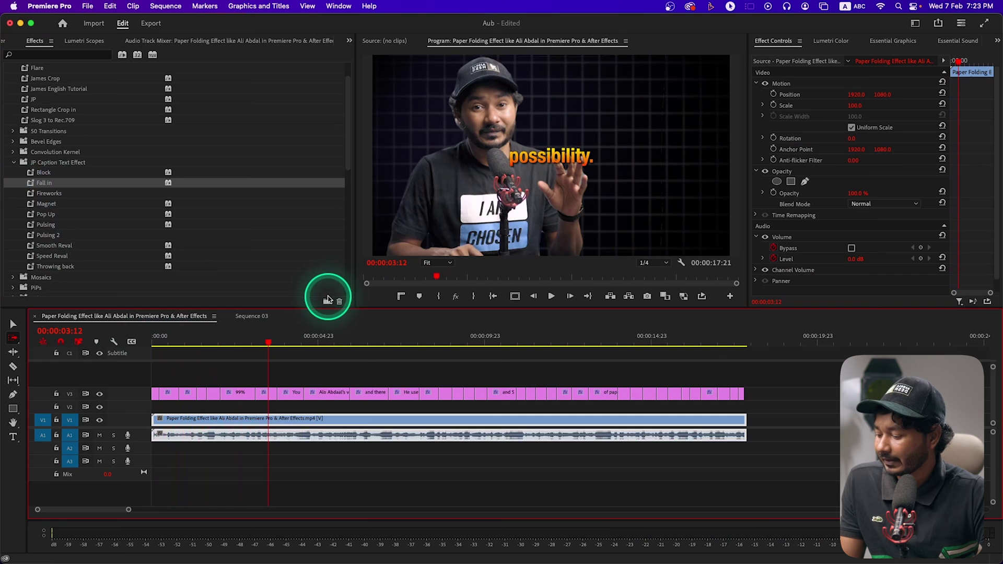
- Try the Fireworks preset on every caption clip on V3 and preview it from near the sequence start
left_click(153, 396)
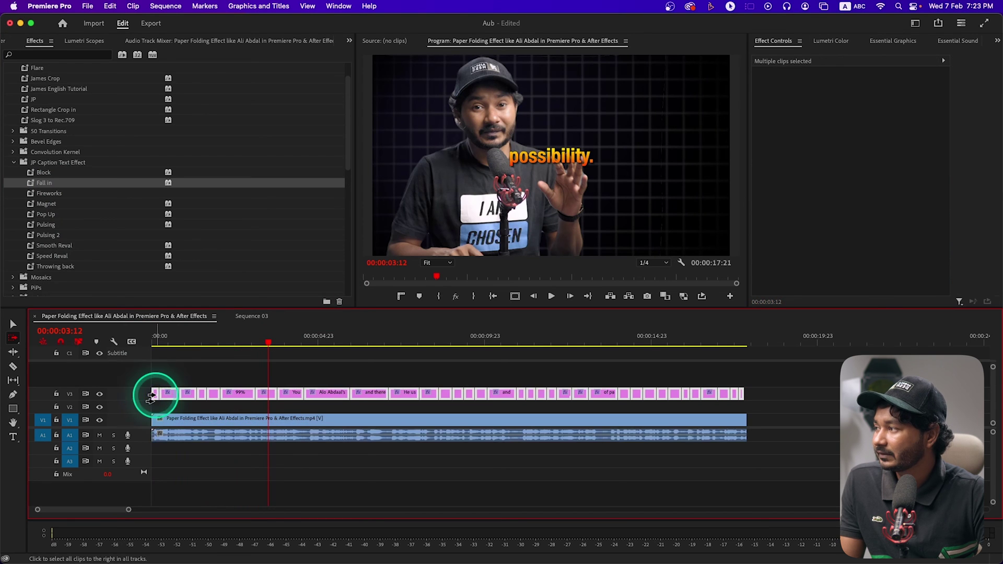
left_click(51, 195)
left_click(161, 338)
key("space")
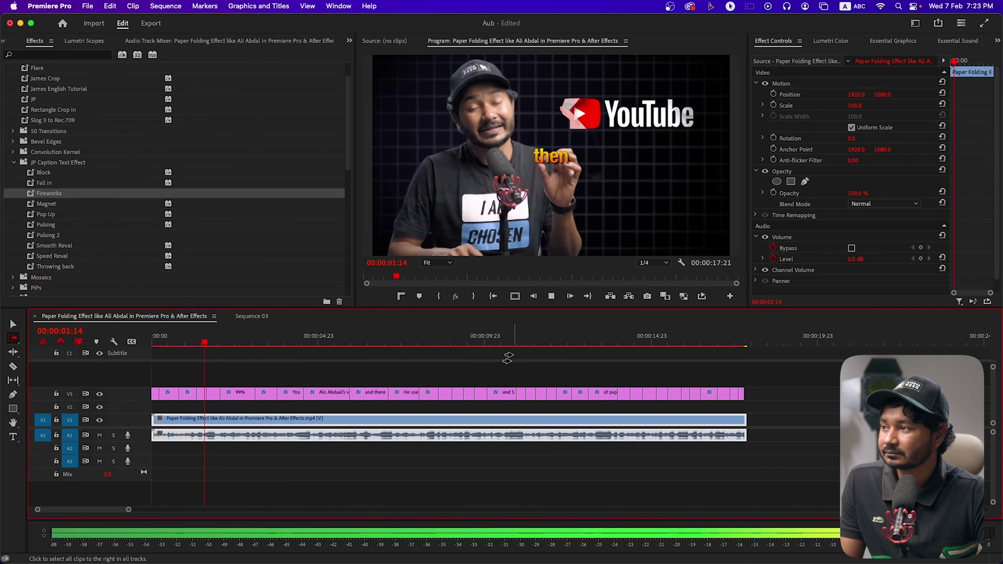
left_click(463, 393)
- Try the Magnet preset on all the caption clips on V3 and preview it from about 00:00:03:03
left_click(150, 390)
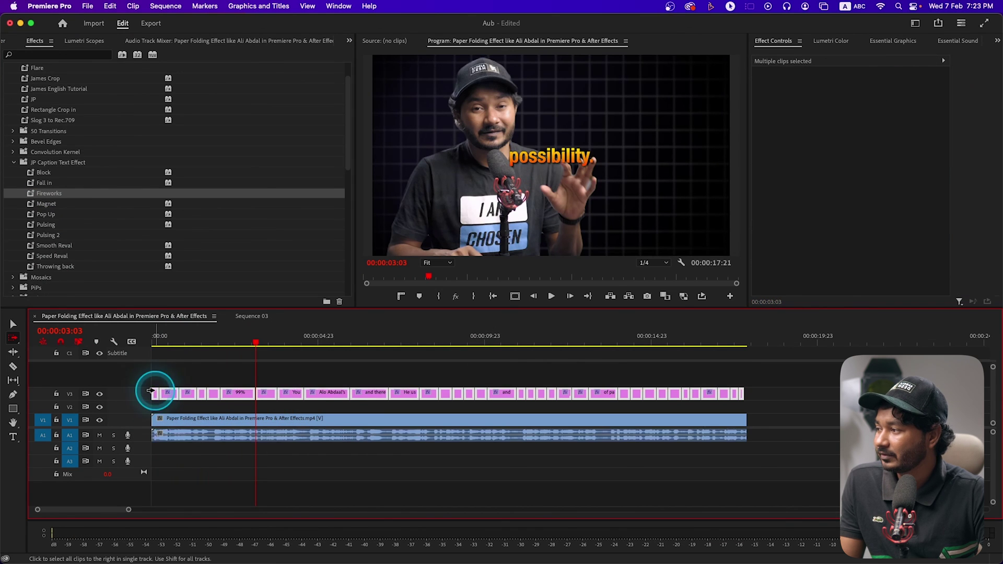
left_click(67, 205)
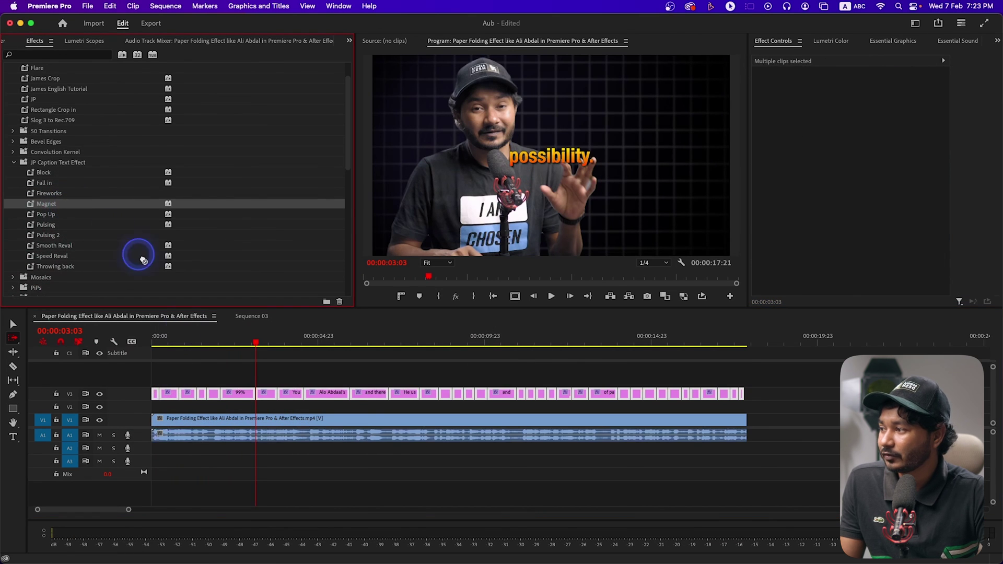
left_click_drag(236, 406, 228, 398)
key("space")
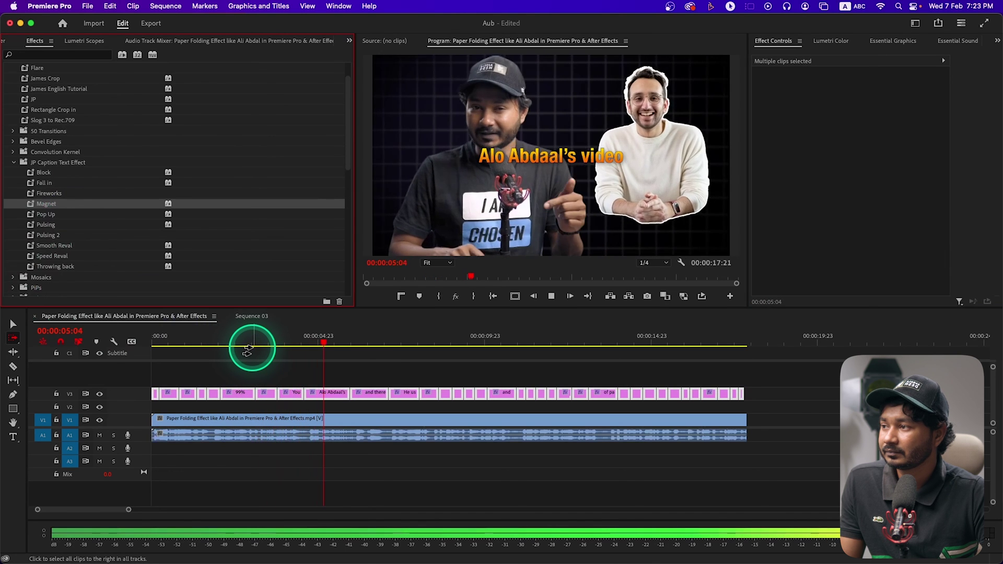
left_click(246, 351)
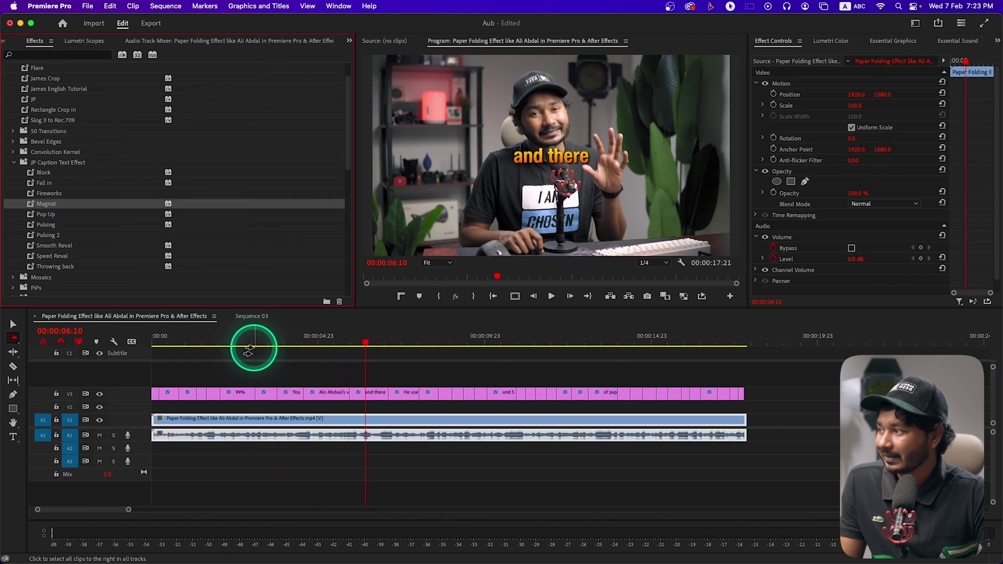
- Try the Pop Up preset on all V3 captions and preview the animation from 00:00:06:10
left_click(147, 397)
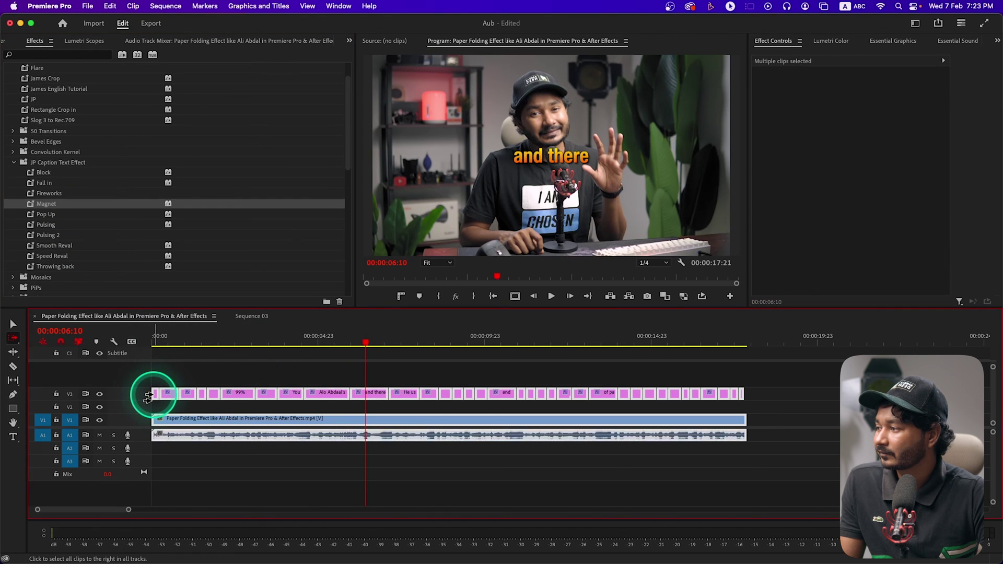
left_click_drag(53, 220, 186, 390)
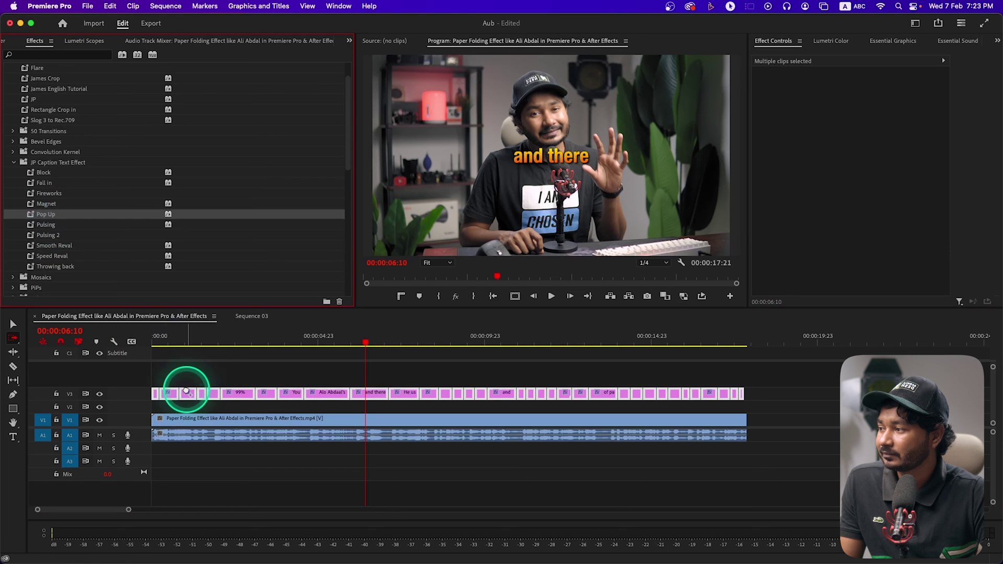
key("space")
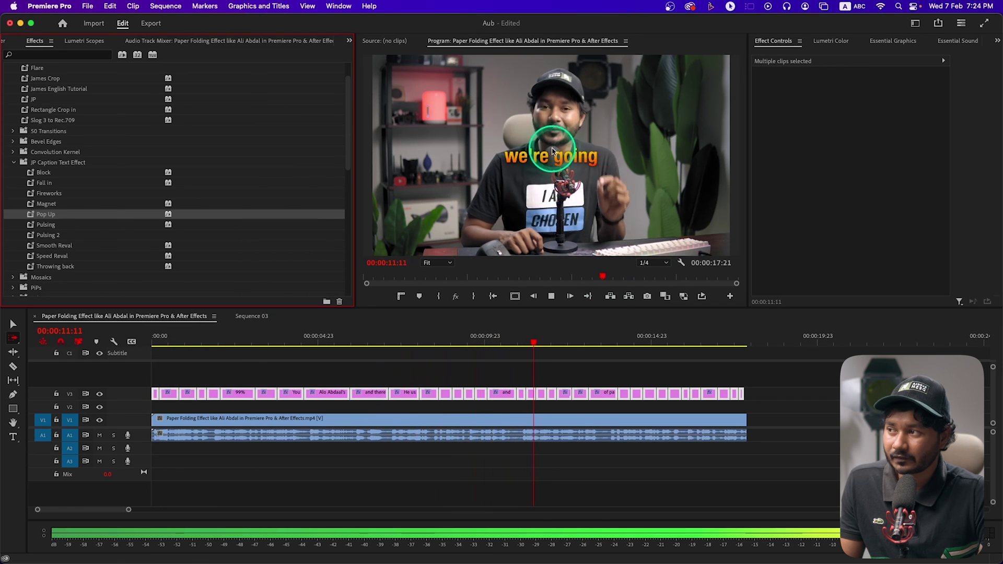
key("space")
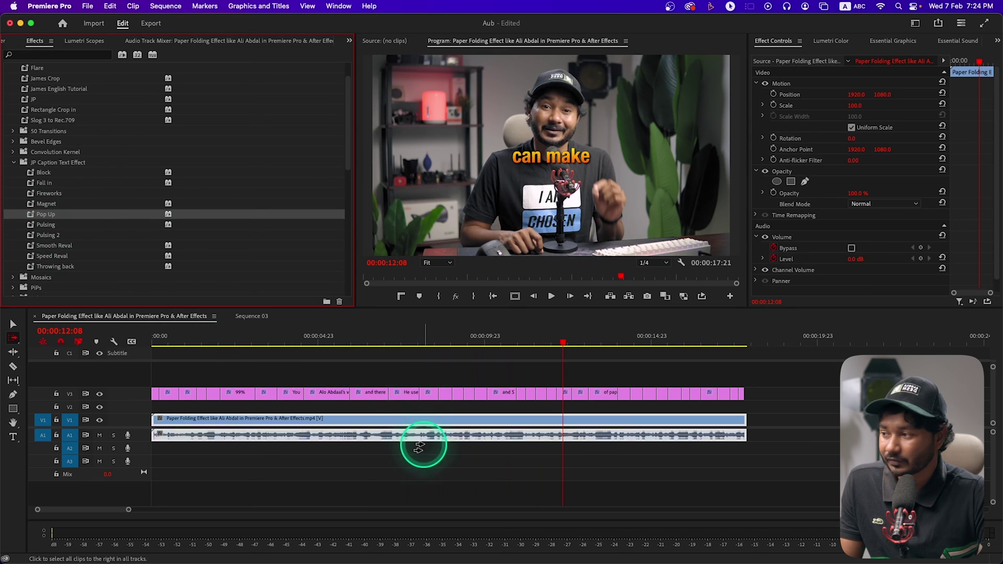
- Try the Pulsing preset on the whole row of V3 captions and preview it from 00:00:12:08
left_click(165, 394)
left_click(151, 392)
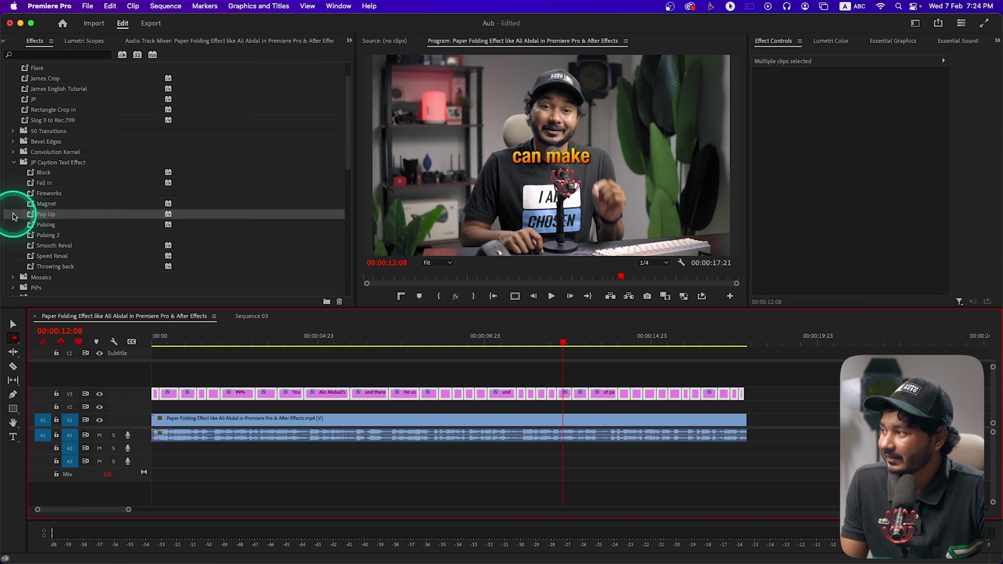
left_click_drag(40, 230, 226, 398)
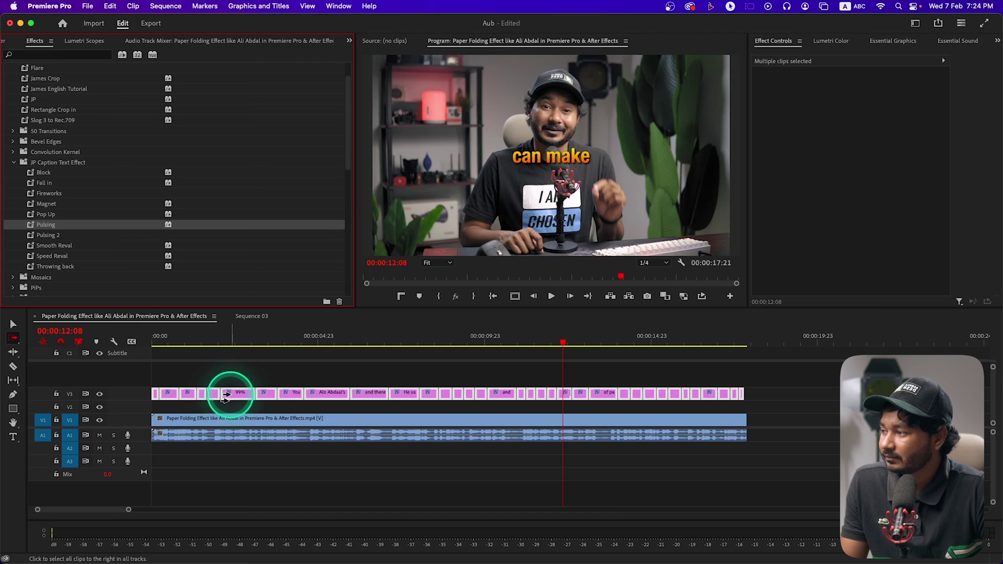
left_click(224, 398)
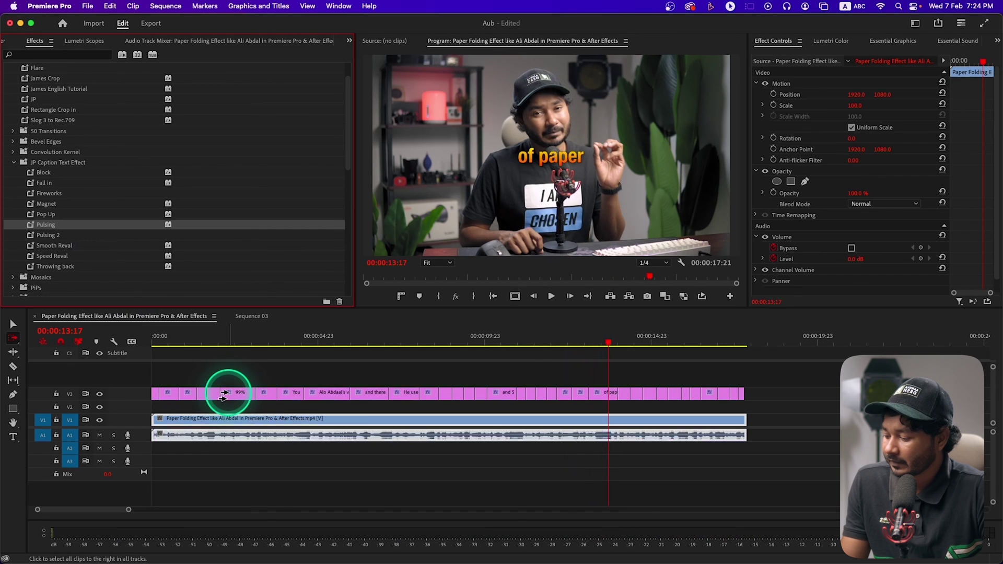
- Try the Pulsing 2 preset on all V3 caption clips and play them from 00:00:13:17
left_click_drag(61, 240, 176, 393)
left_click(157, 394)
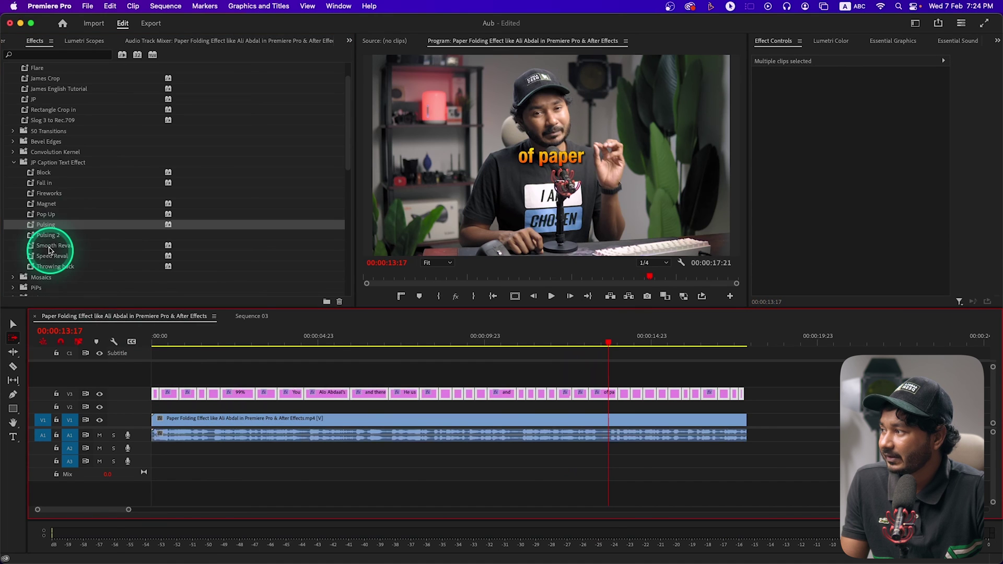
left_click_drag(42, 238, 256, 397)
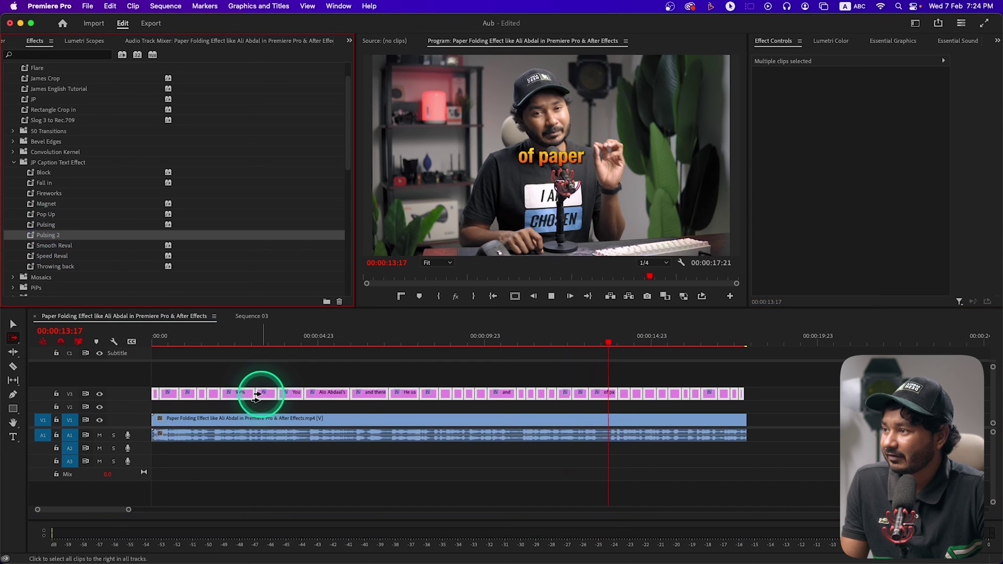
key("space")
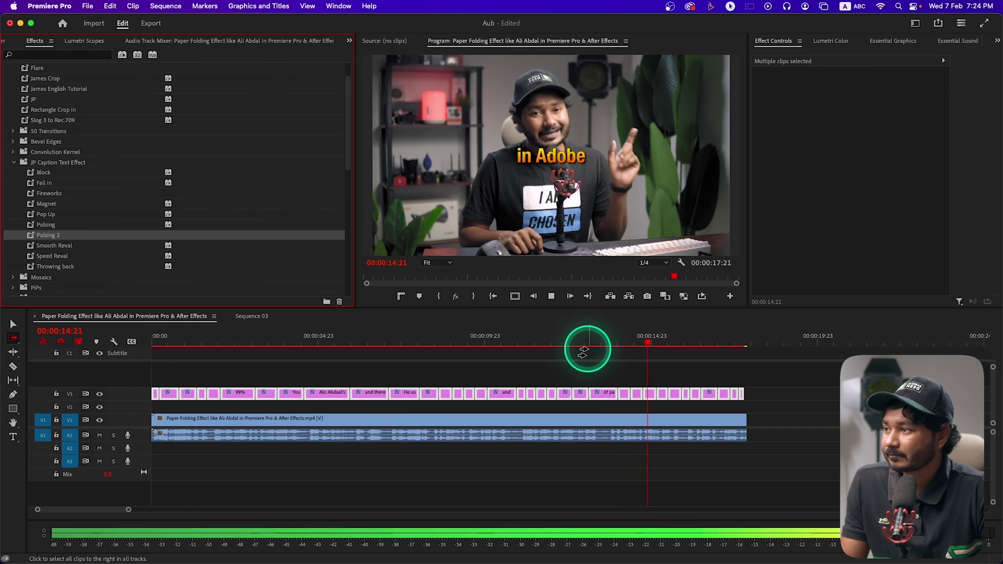
key("space")
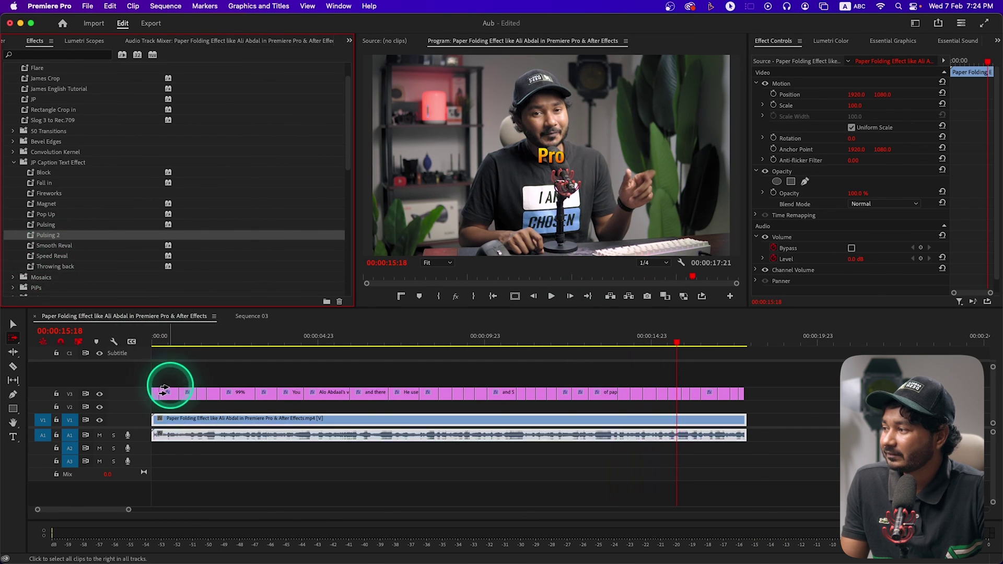
- Try the Smooth Reval preset on all V3 captions and preview it from around the five-second mark
left_click(153, 393)
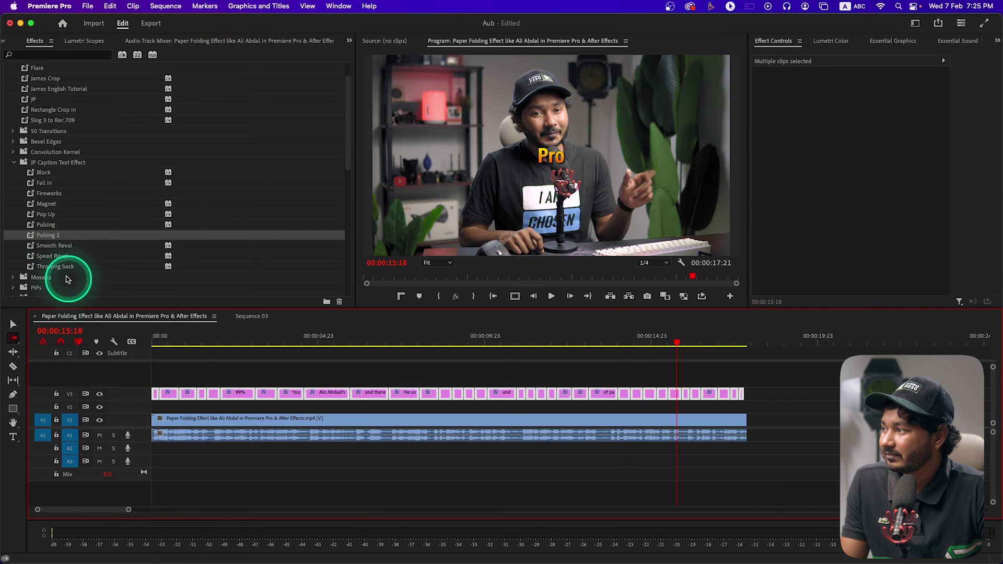
left_click(60, 246)
left_click_drag(429, 464, 374, 395)
left_click(329, 342)
key("space")
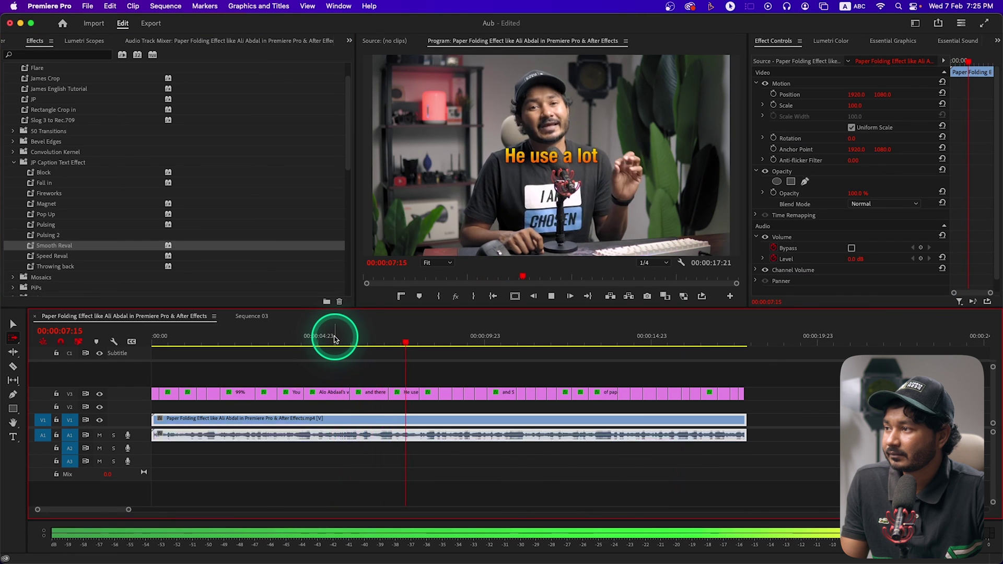
key("space")
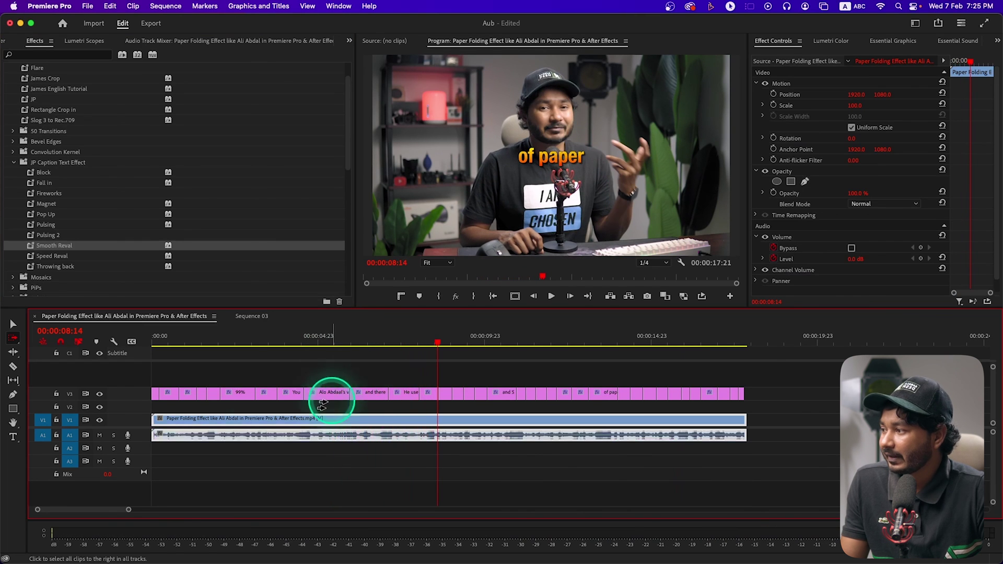
- Try the Speed Reval preset on all V3 captions and preview it from around the three-second mark
left_click(150, 396)
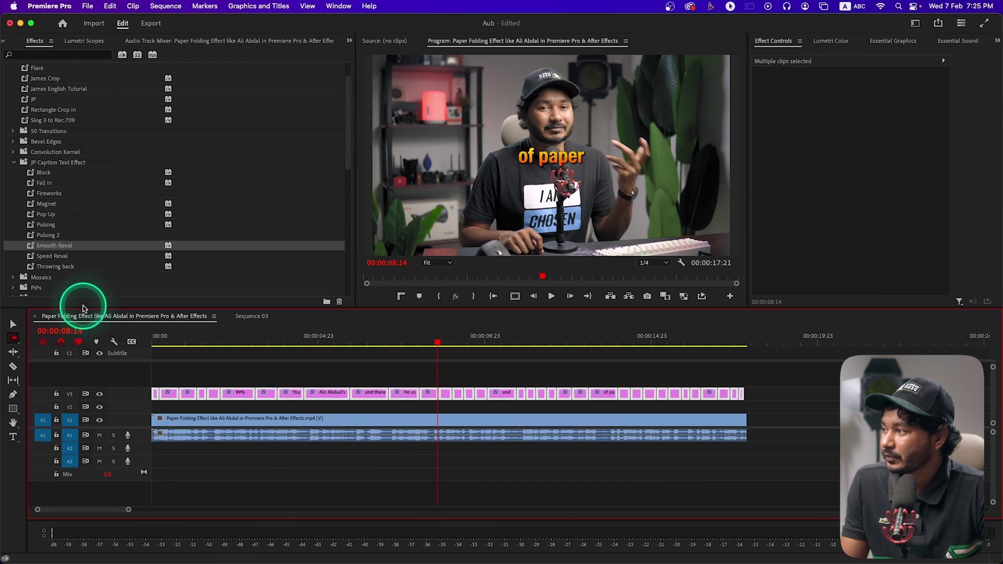
left_click(67, 260)
left_click_drag(264, 389, 263, 394)
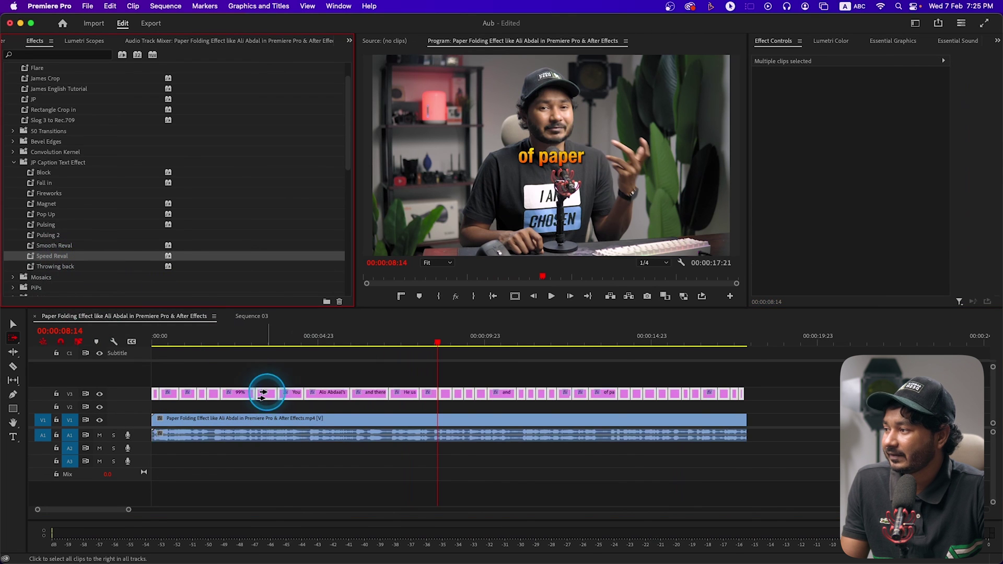
left_click(267, 337)
key("space")
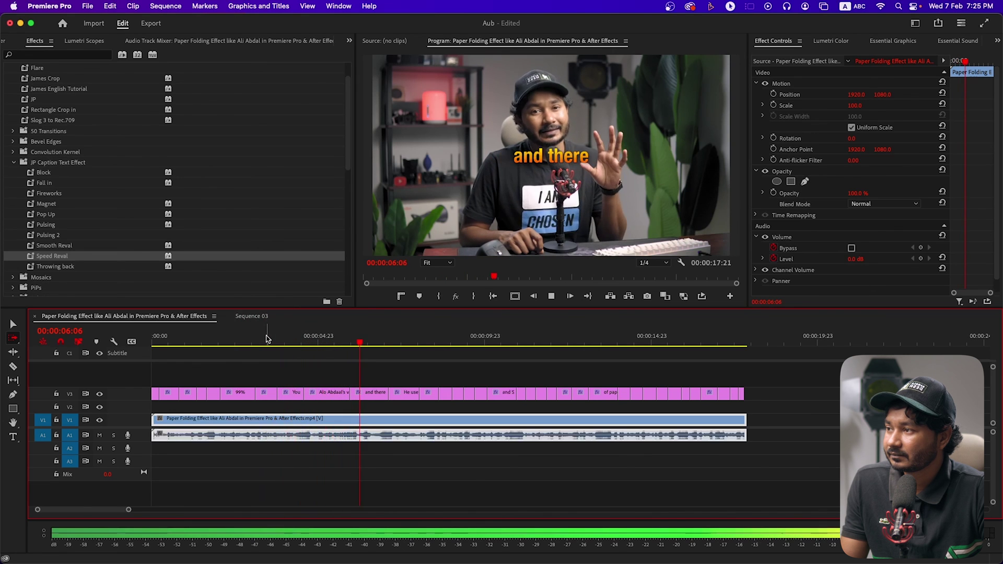
key("space")
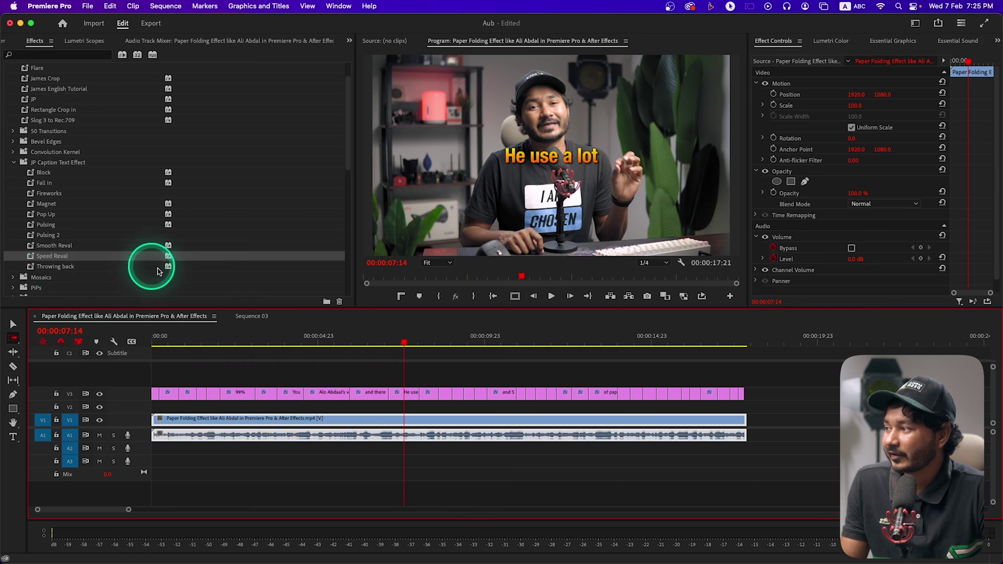
- Apply the Throwing back preset to all V3 captions and play the sequence from 00:00:07:14
left_click(149, 395)
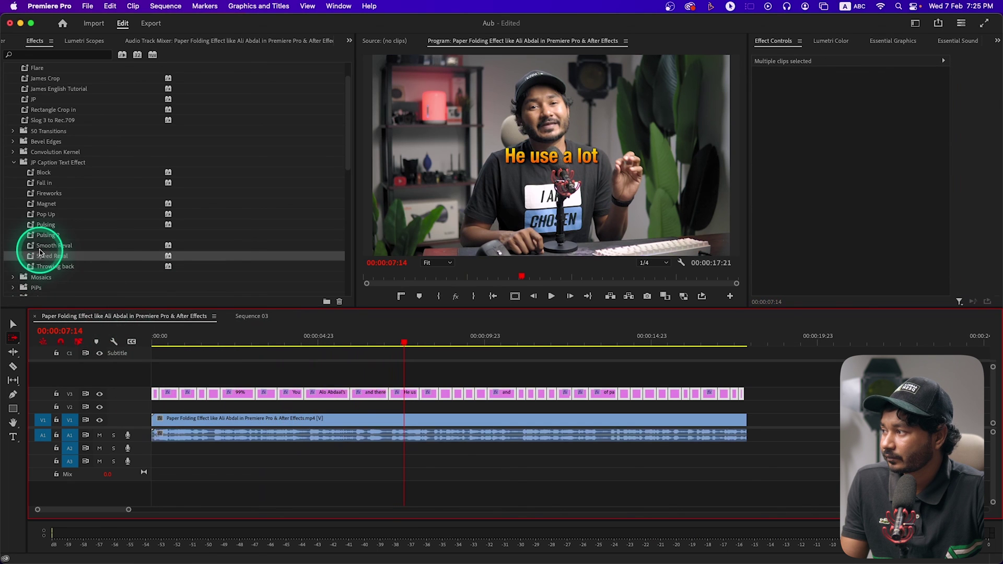
left_click(51, 267)
left_click_drag(214, 407, 208, 394)
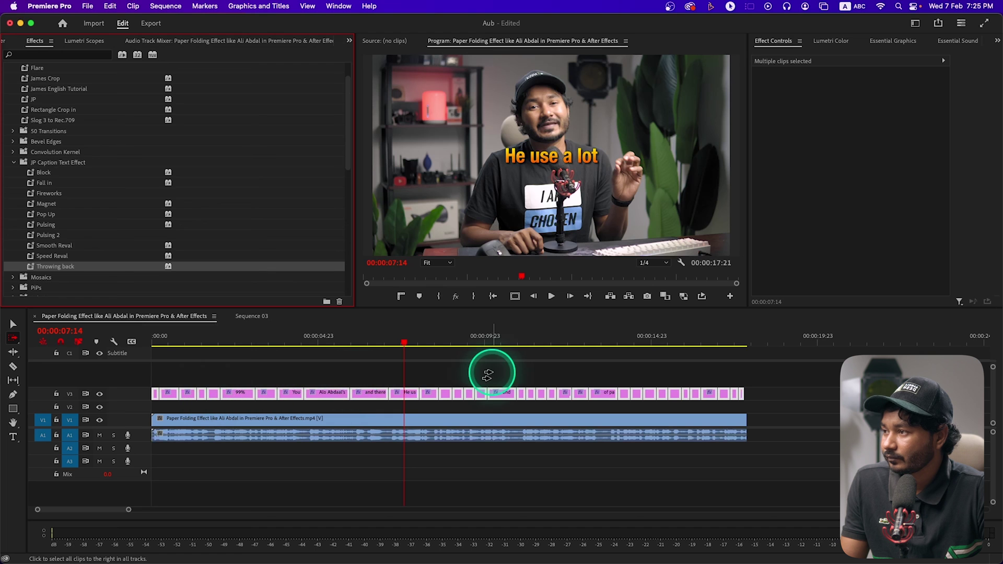
key("space")
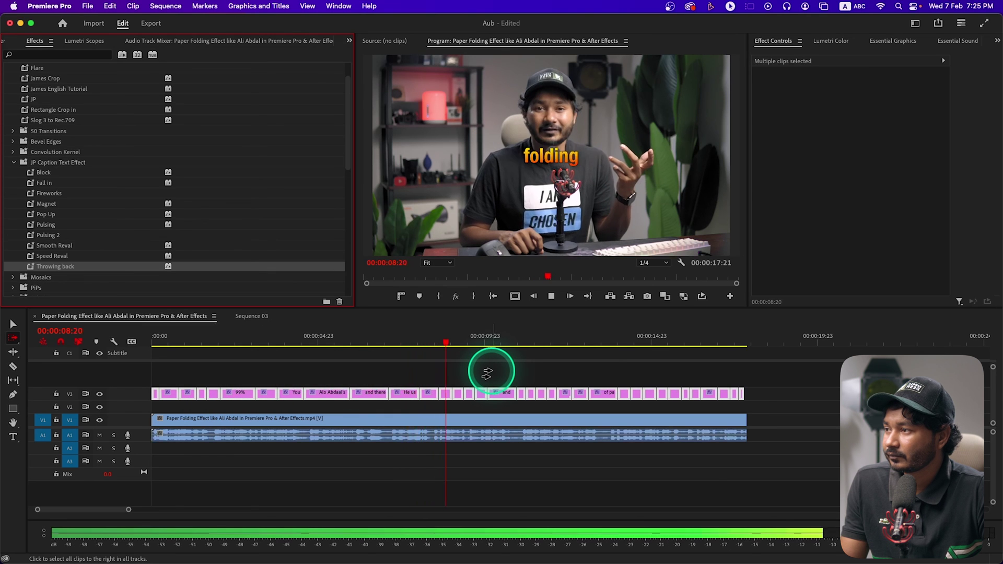
- Stop playback, select all caption clips on V3, and nest them into a single sequence with the default name
key("space")
key("d")
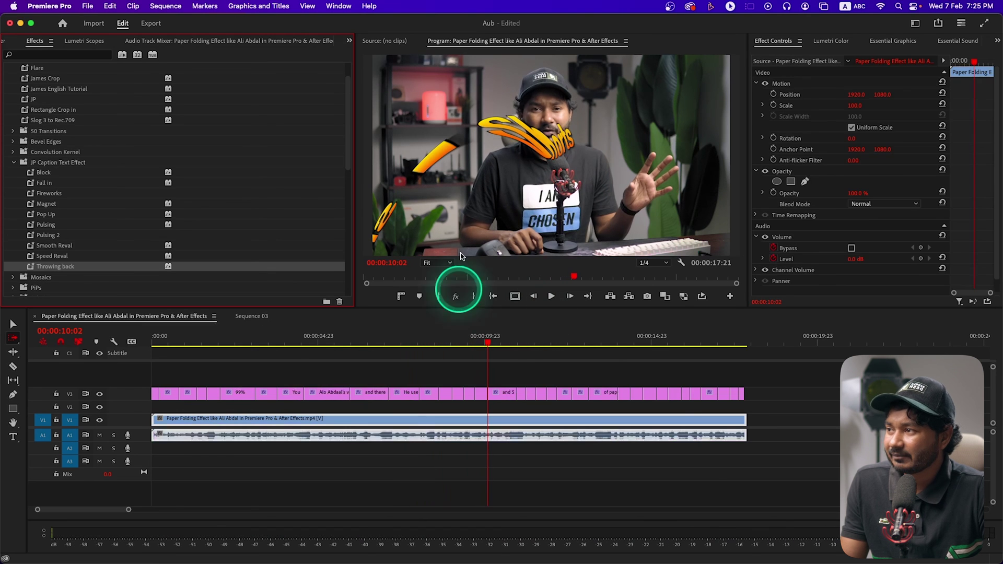
left_click(152, 394)
key("v")
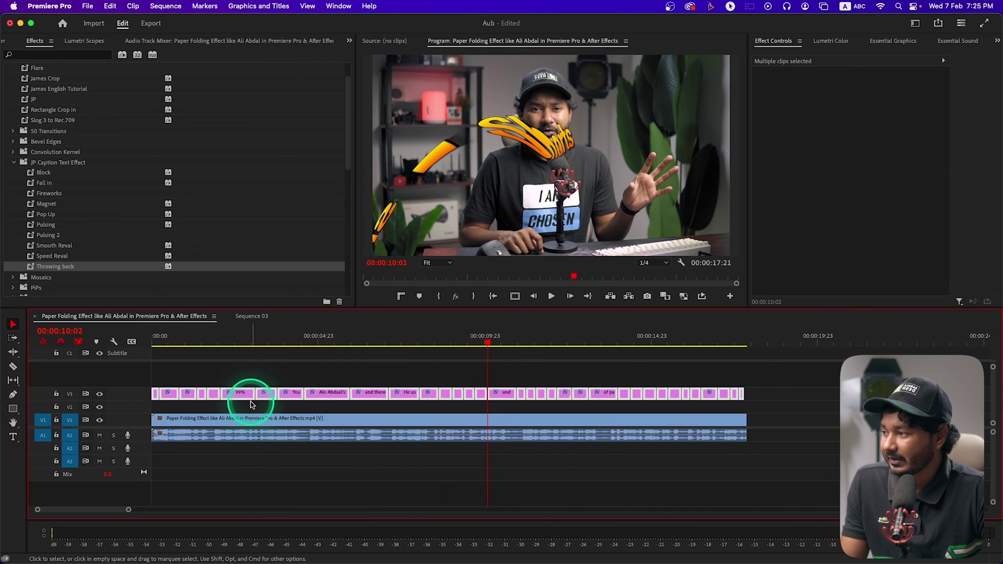
right_click(255, 398)
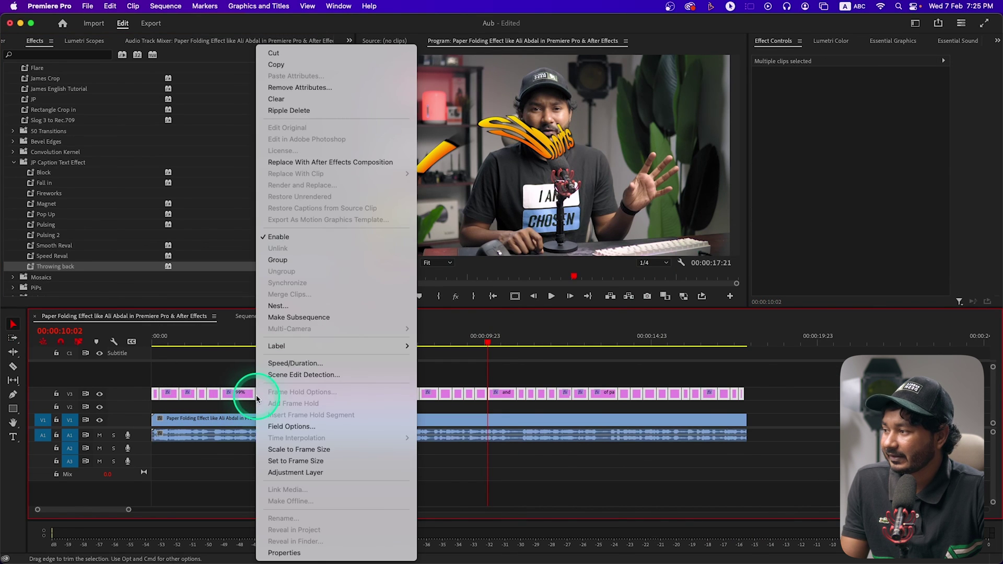
left_click(295, 307)
left_click(517, 305)
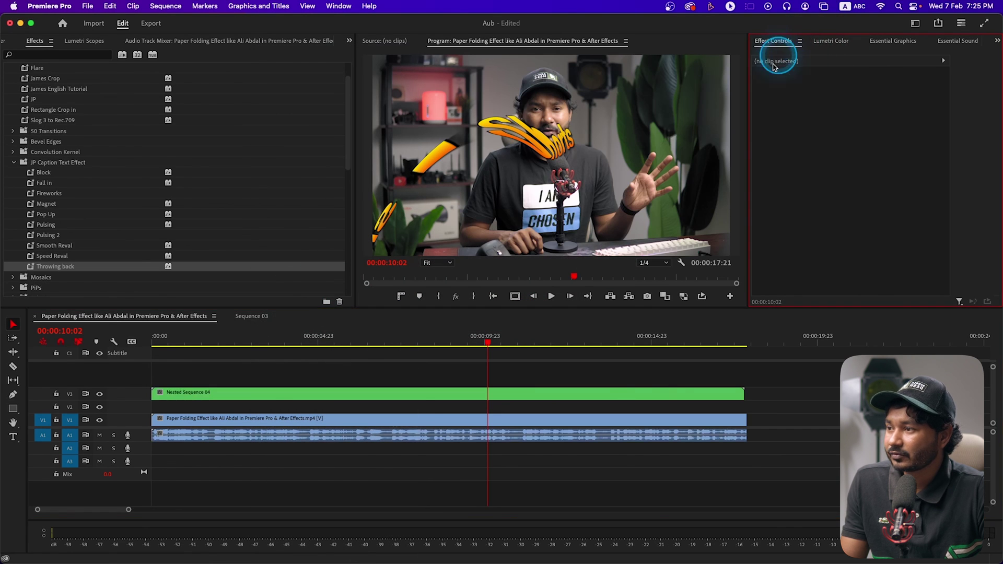
- Lower the nested captions on V3 to a vertical position of 2056 and play the sequence from the start
left_click(667, 392)
mouse_move(877, 94)
left_mouse_down()
mouse_move(909, 90)
mouse_move(880, 94)
left_mouse_up()
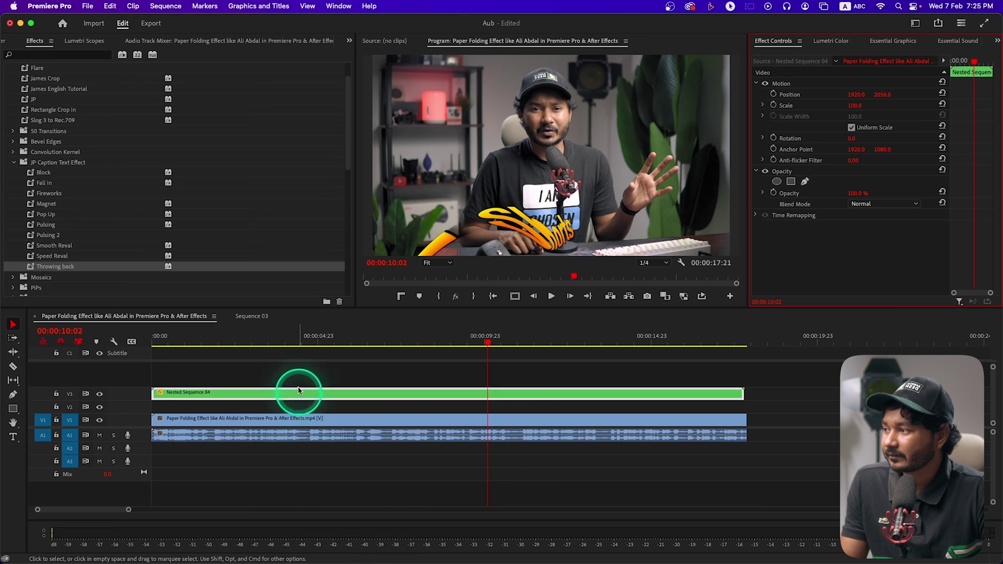
key("Home")
key("space")
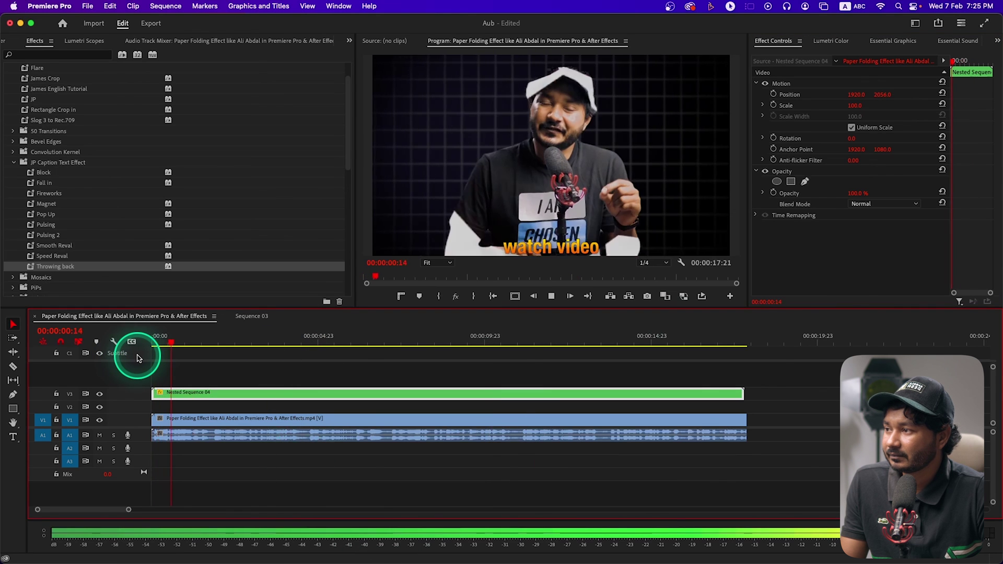